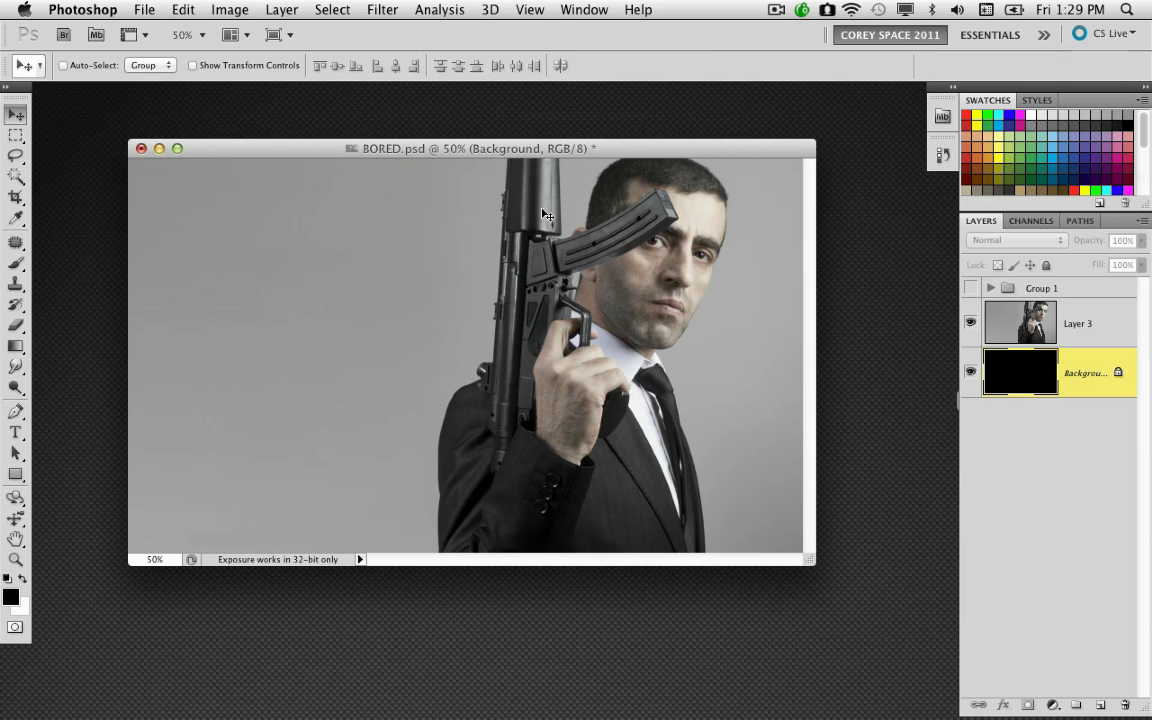
# - Duplicate the BORED poster image as a new document named BORED copy
pyautogui.moveTo(585, 143); pyautogui.dragTo(570, 146)
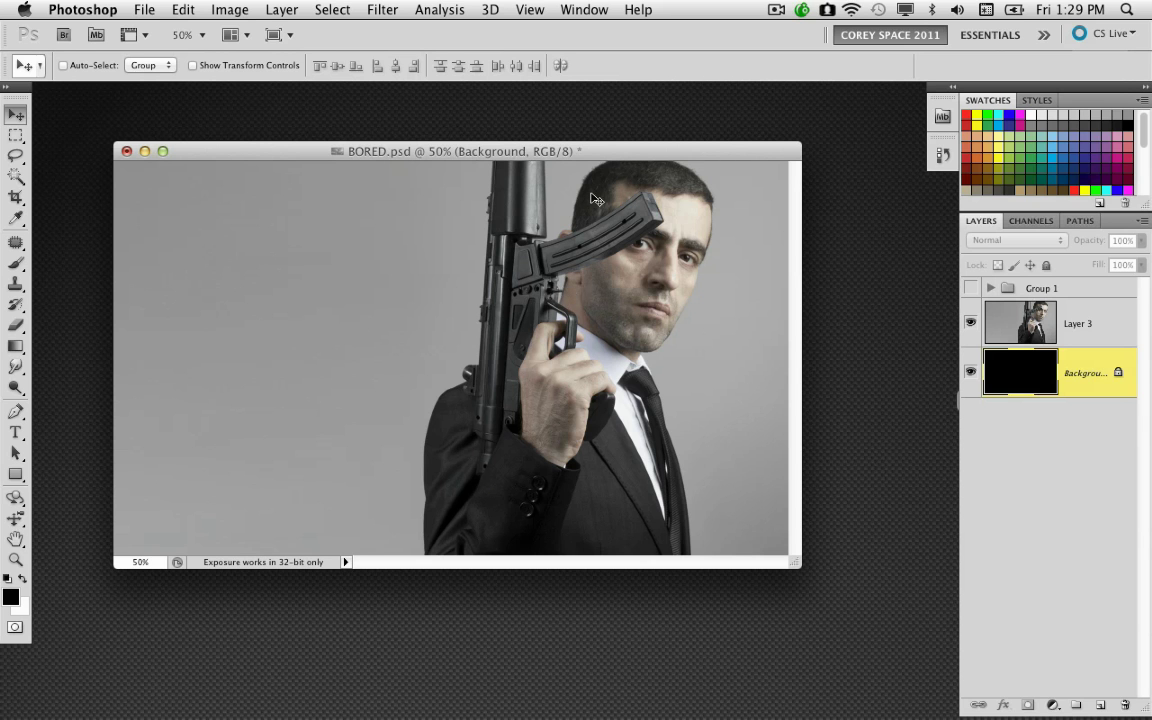
pyautogui.moveTo(600, 152); pyautogui.dragTo(617, 151)
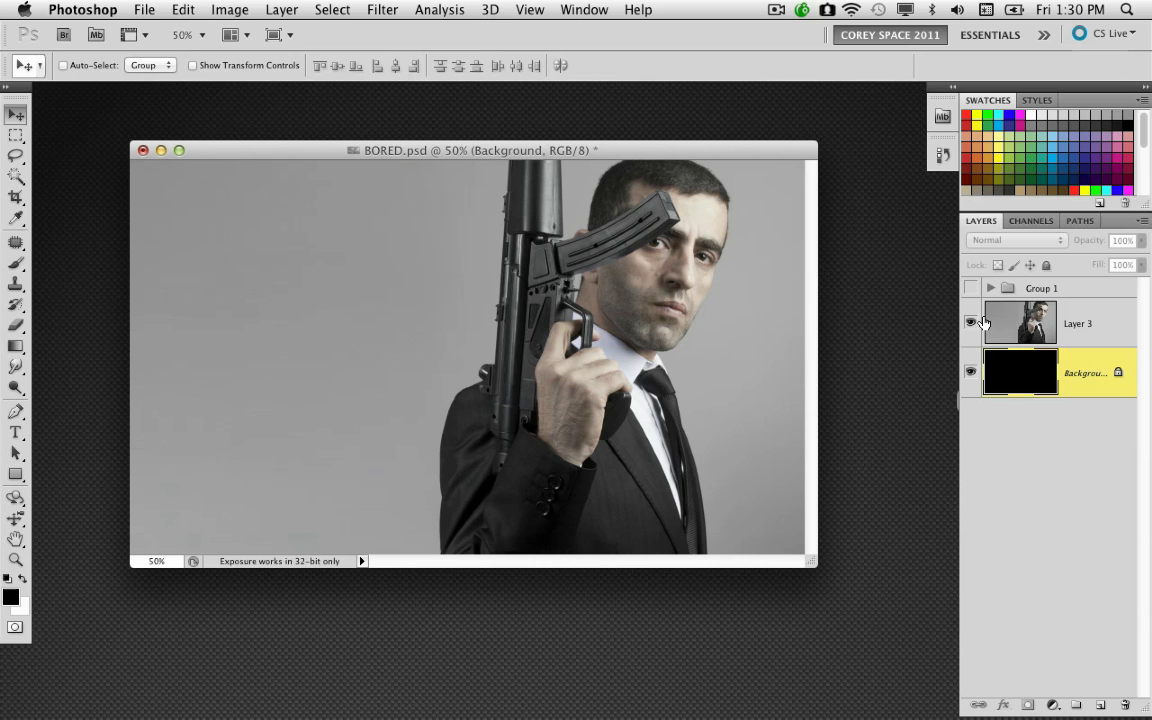
pyautogui.click(280, 10)
pyautogui.moveTo(229, 9)
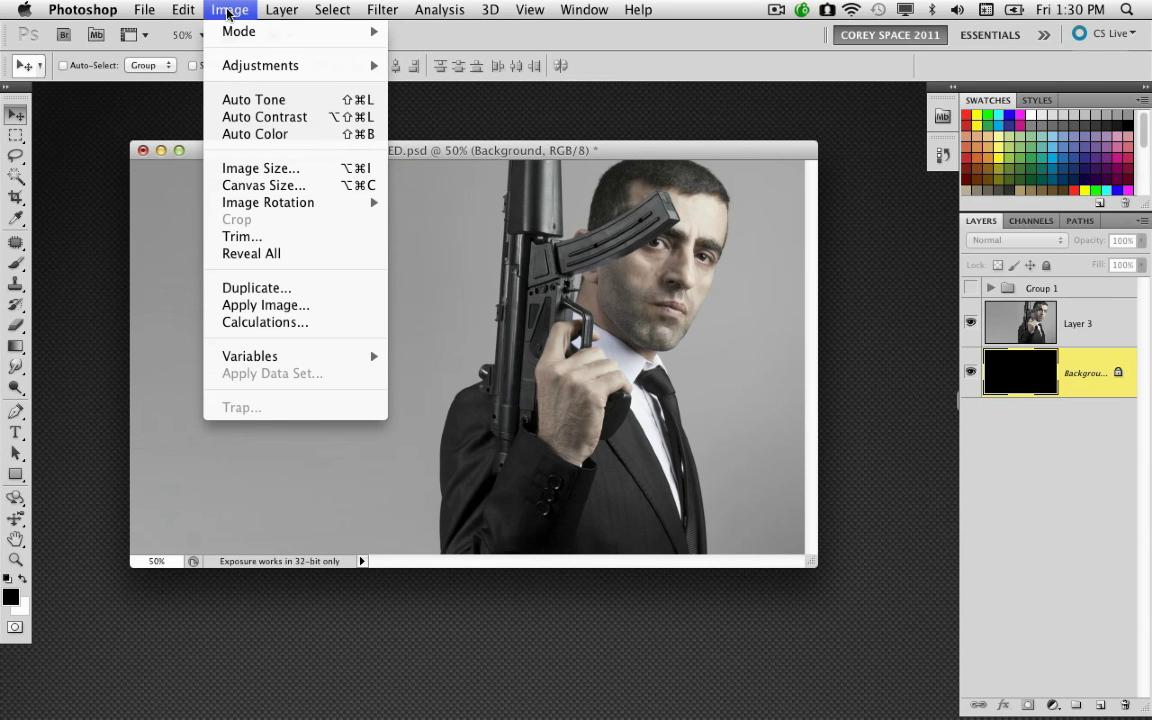
pyautogui.click(271, 286)
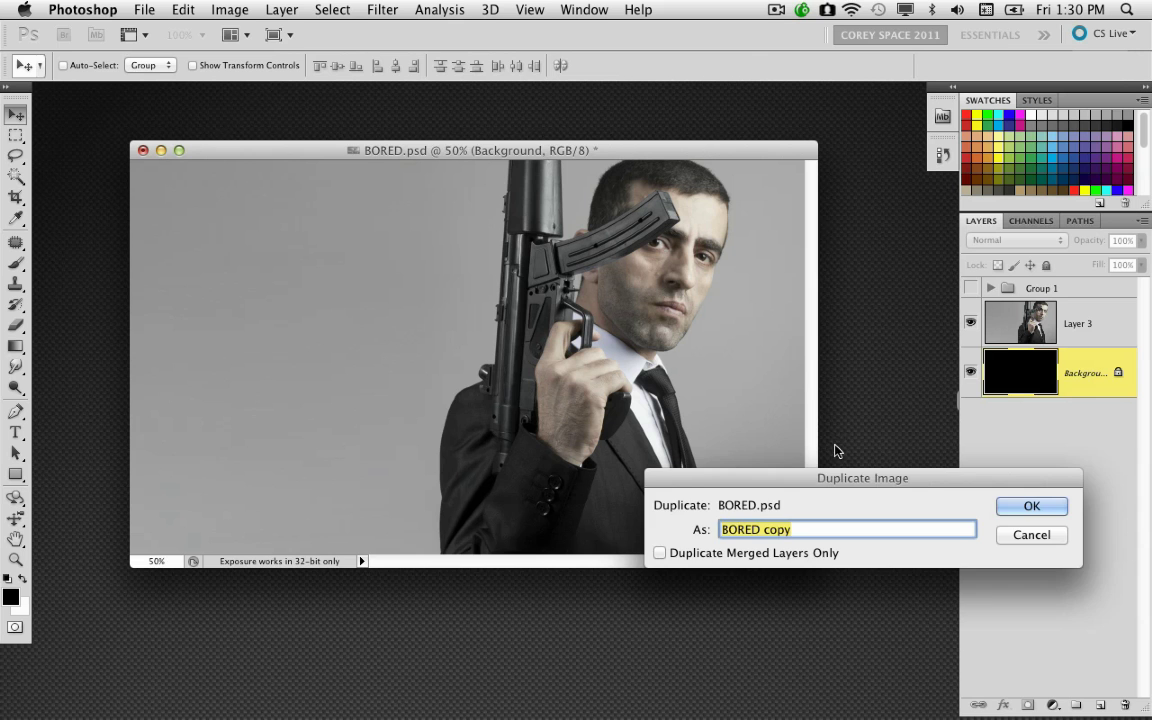
pyautogui.click(1010, 507)
# - Flatten BORED copy into one Background layer, discarding the hidden layers
pyautogui.click(278, 10)
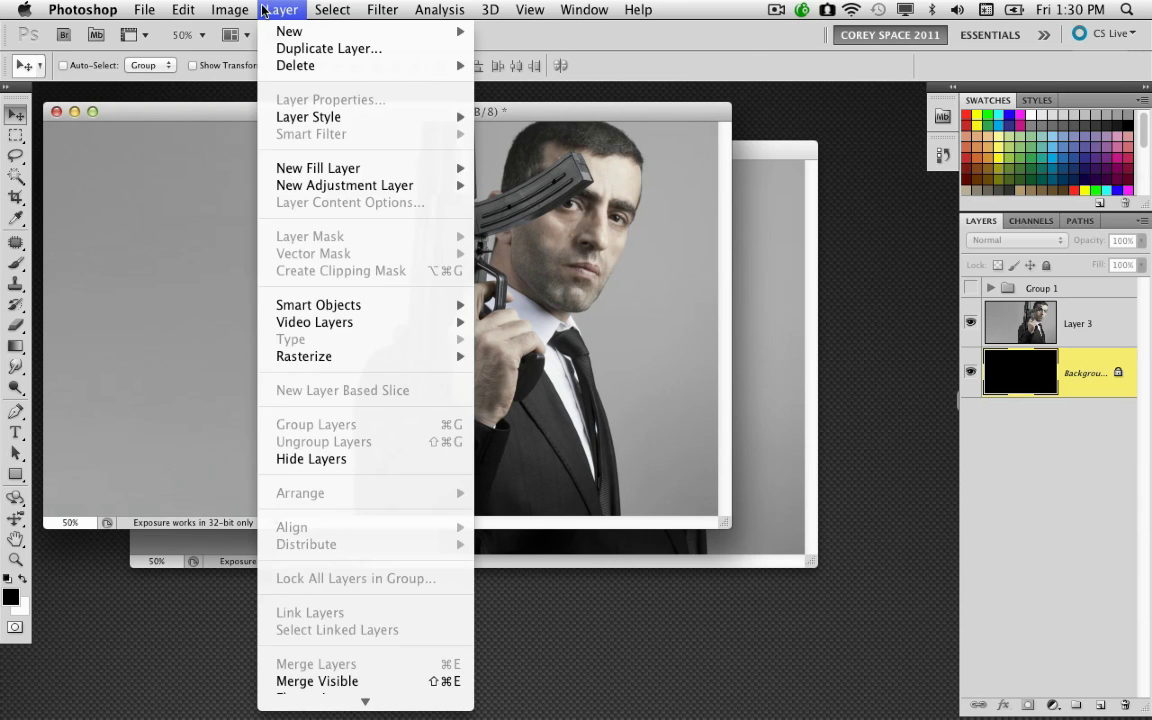
pyautogui.moveTo(281, 10)
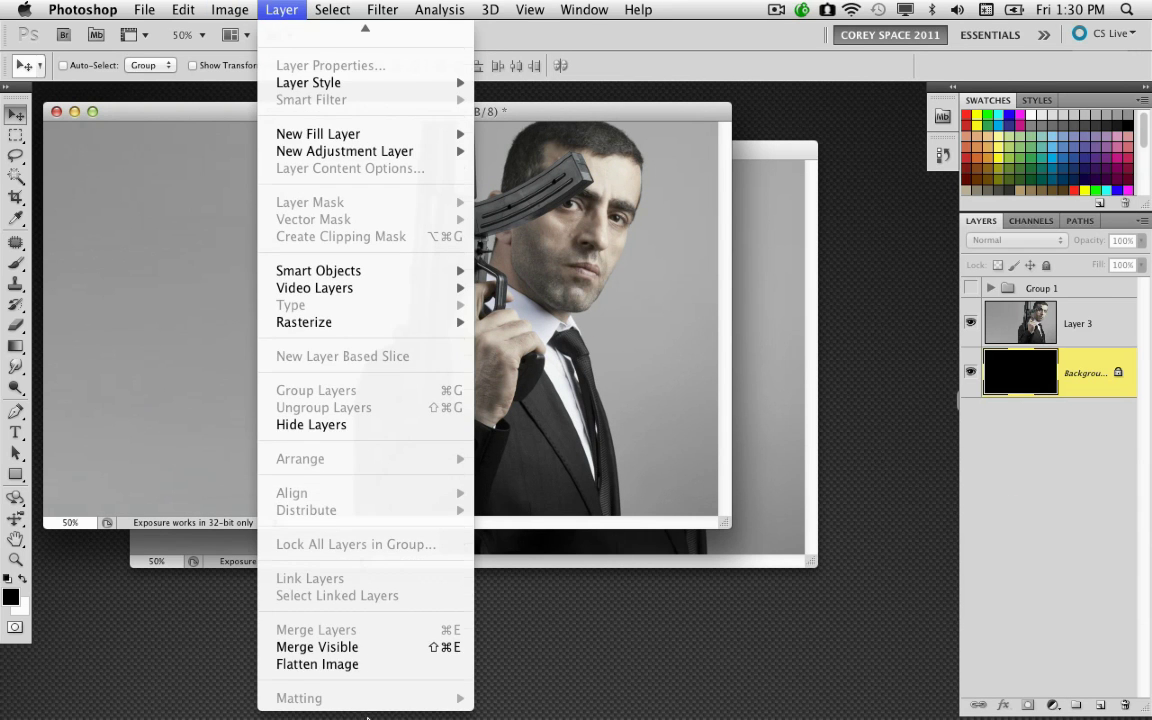
pyautogui.click(380, 663)
pyautogui.click(712, 267)
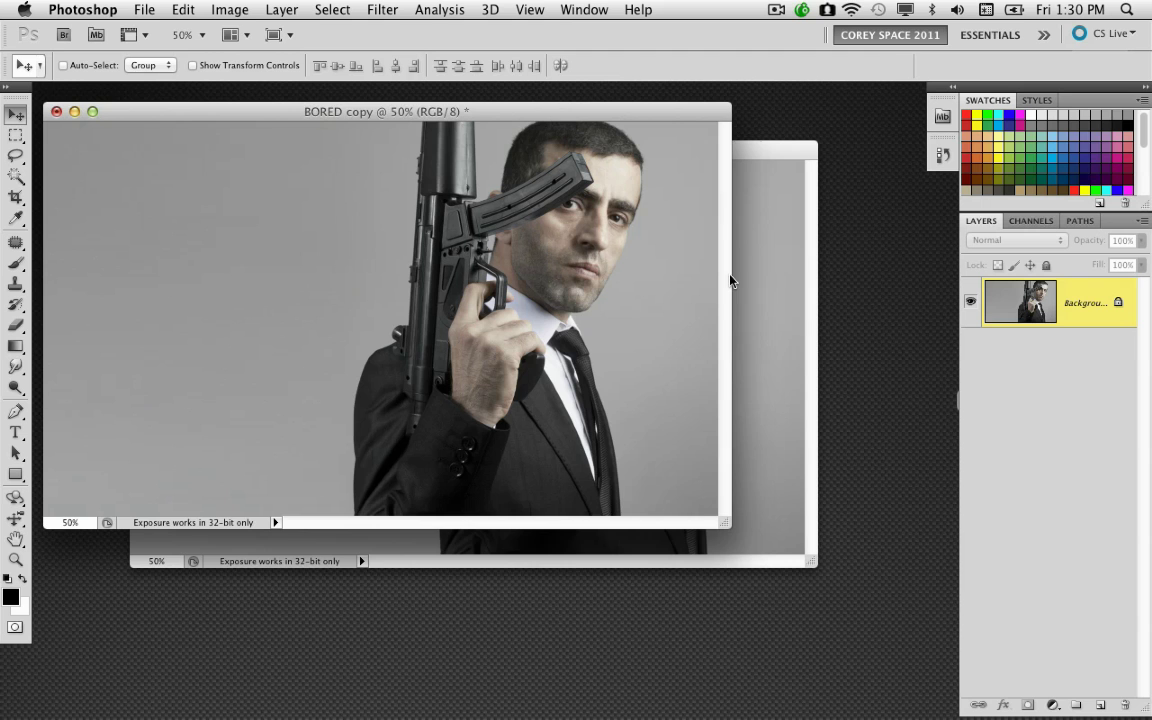
pyautogui.moveTo(597, 117); pyautogui.dragTo(649, 155)
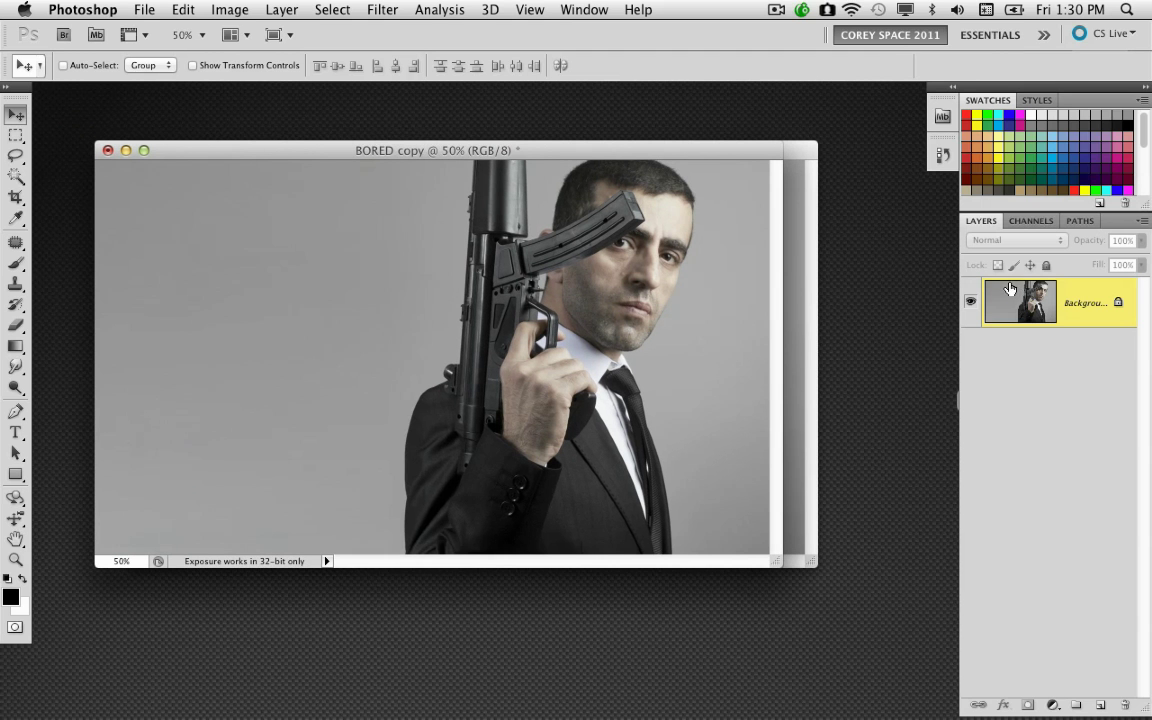
pyautogui.click(271, 10)
pyautogui.moveTo(230, 10)
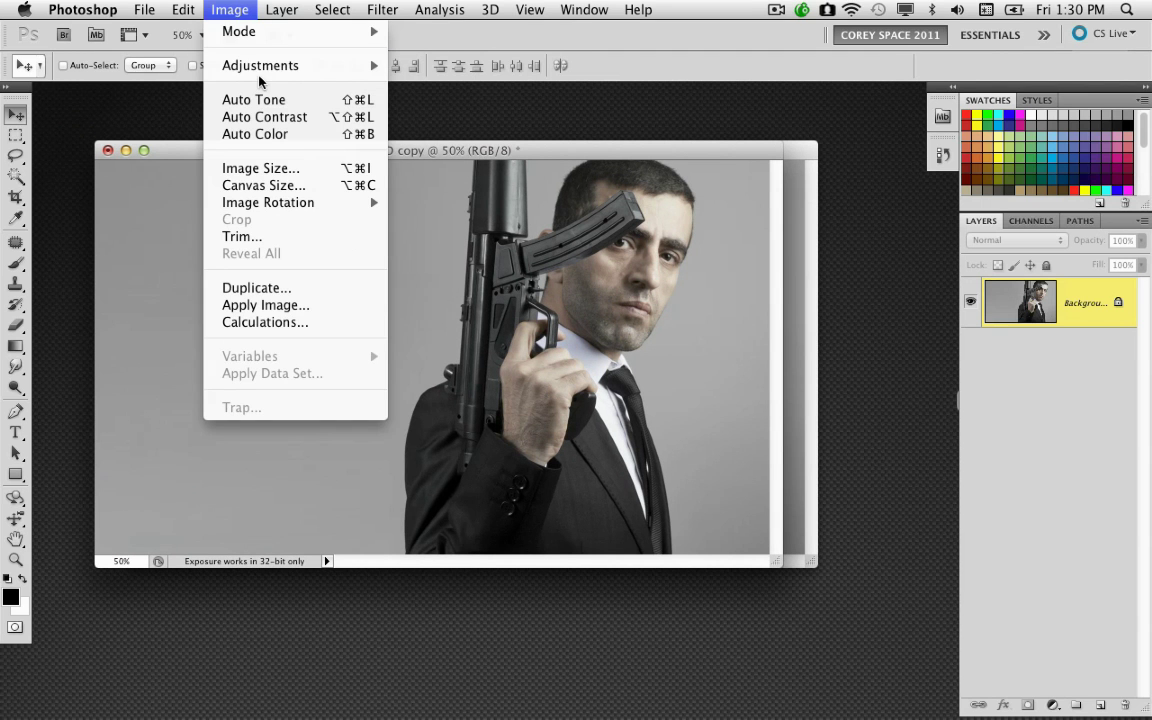
pyautogui.moveTo(259, 70)
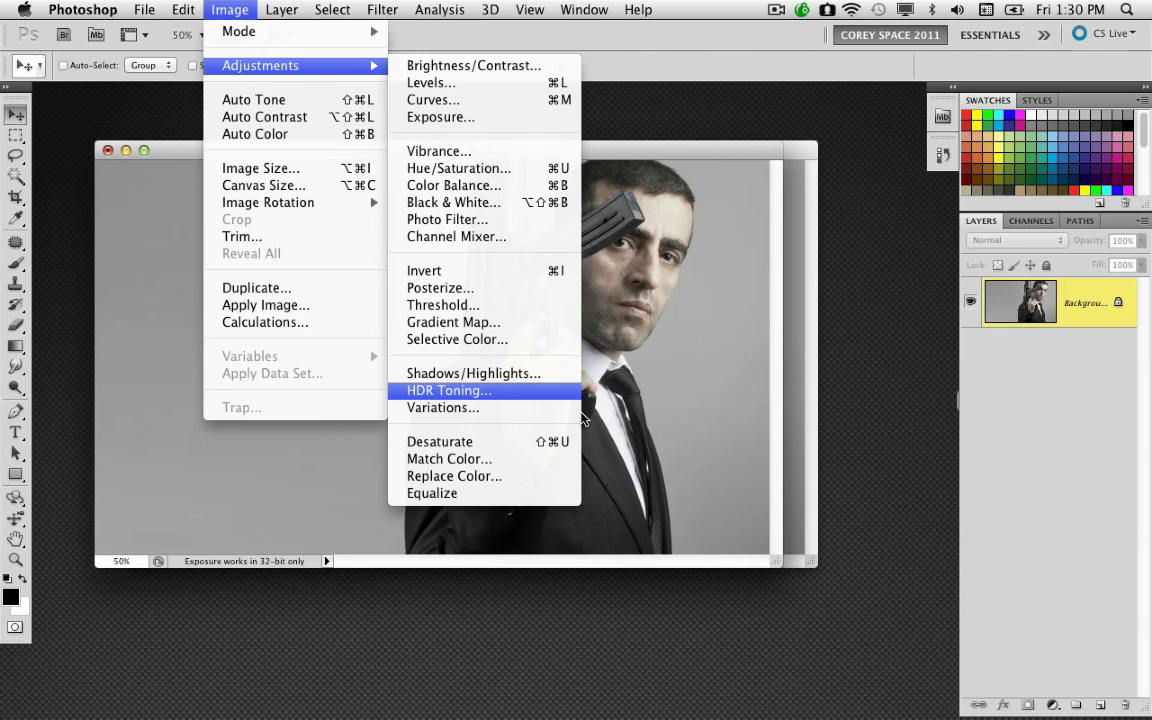
# - In HDR Toning, set saturation to -100, detail to +170 and exposure to -0.57
pyautogui.click(516, 392)
pyautogui.moveTo(822, 280); pyautogui.dragTo(767, 194)
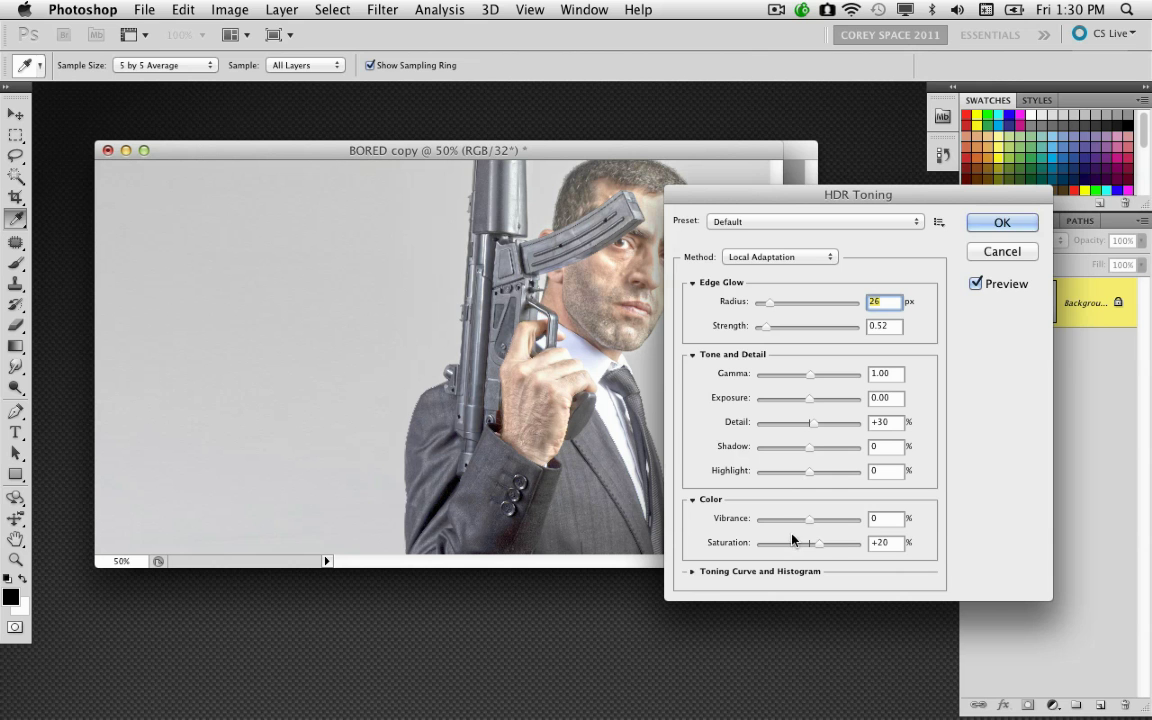
pyautogui.moveTo(794, 545); pyautogui.dragTo(741, 556)
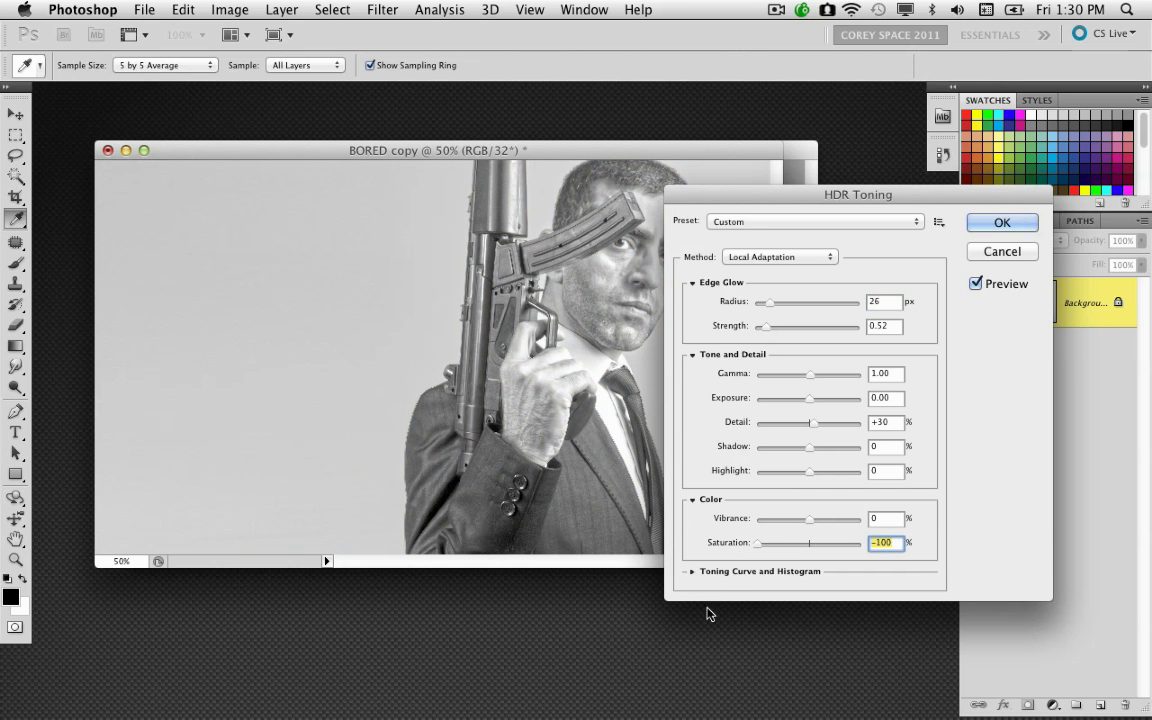
pyautogui.moveTo(728, 201); pyautogui.dragTo(835, 175)
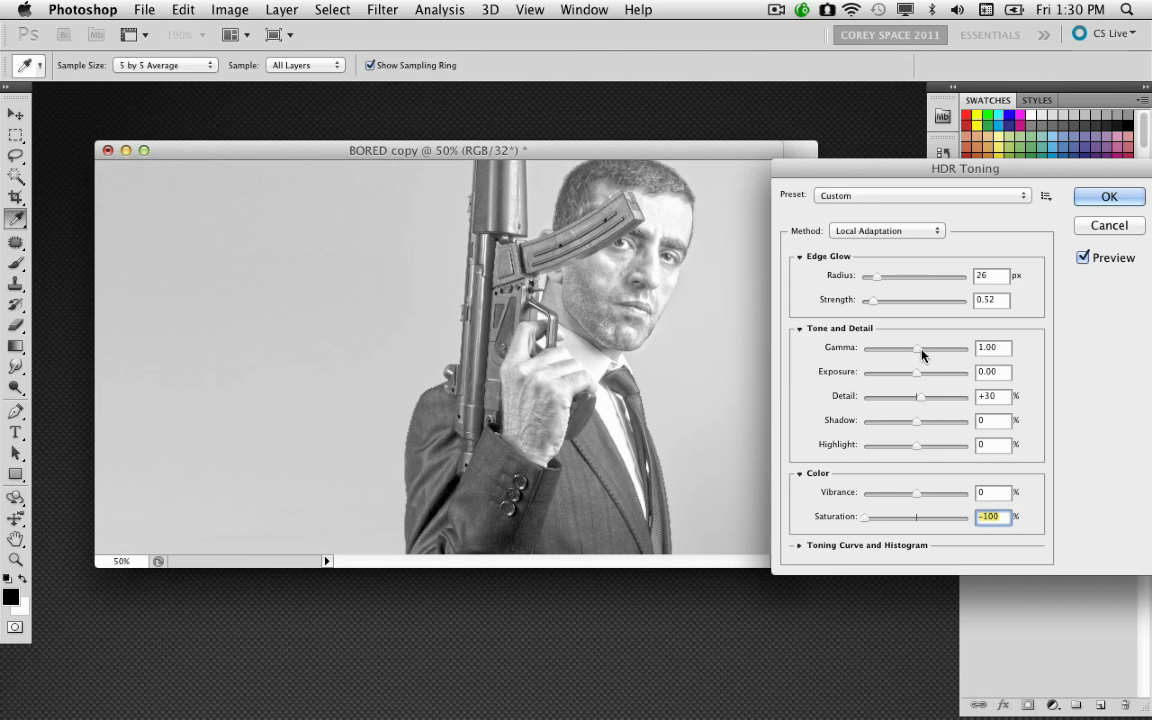
pyautogui.moveTo(926, 398); pyautogui.dragTo(944, 406)
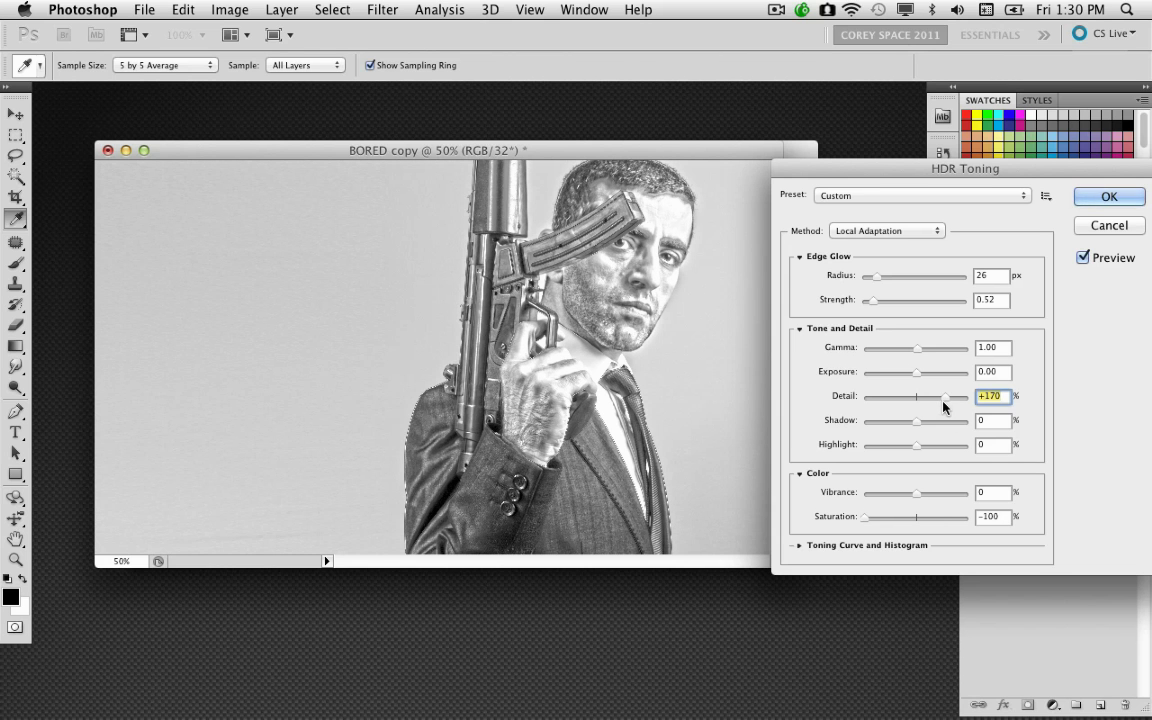
pyautogui.moveTo(877, 277)
pyautogui.mouseDown()
pyautogui.moveTo(880, 305)
pyautogui.moveTo(887, 281)
pyautogui.mouseUp()
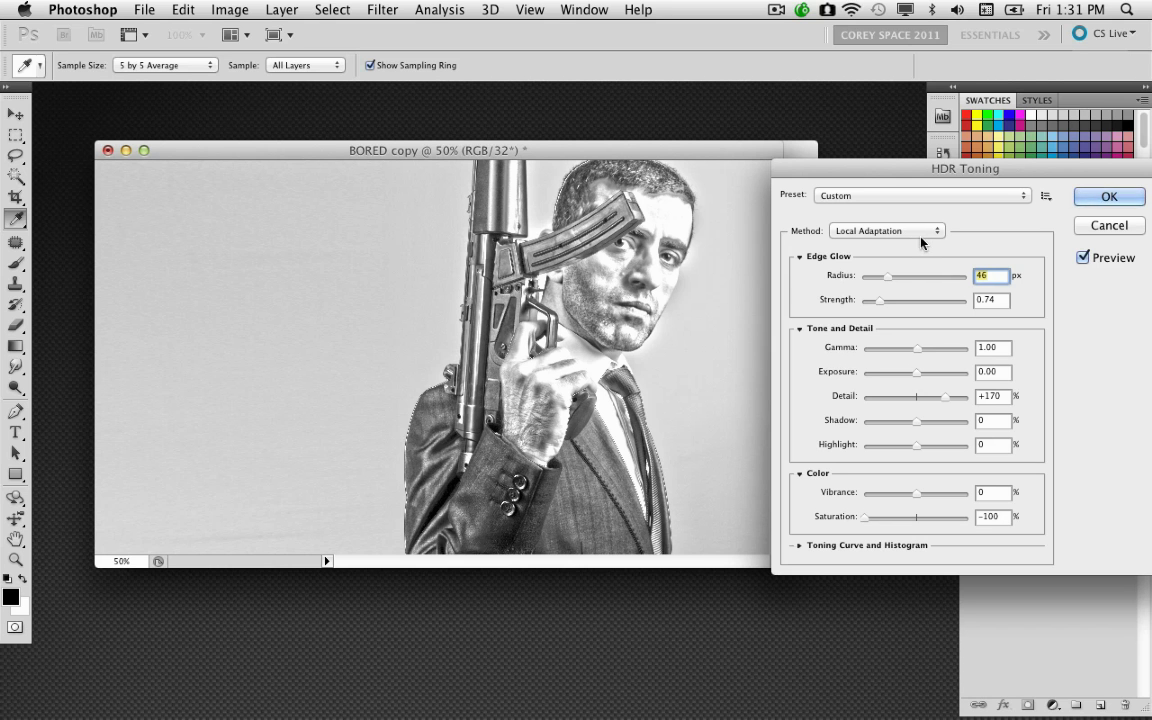
pyautogui.moveTo(916, 372); pyautogui.dragTo(907, 378)
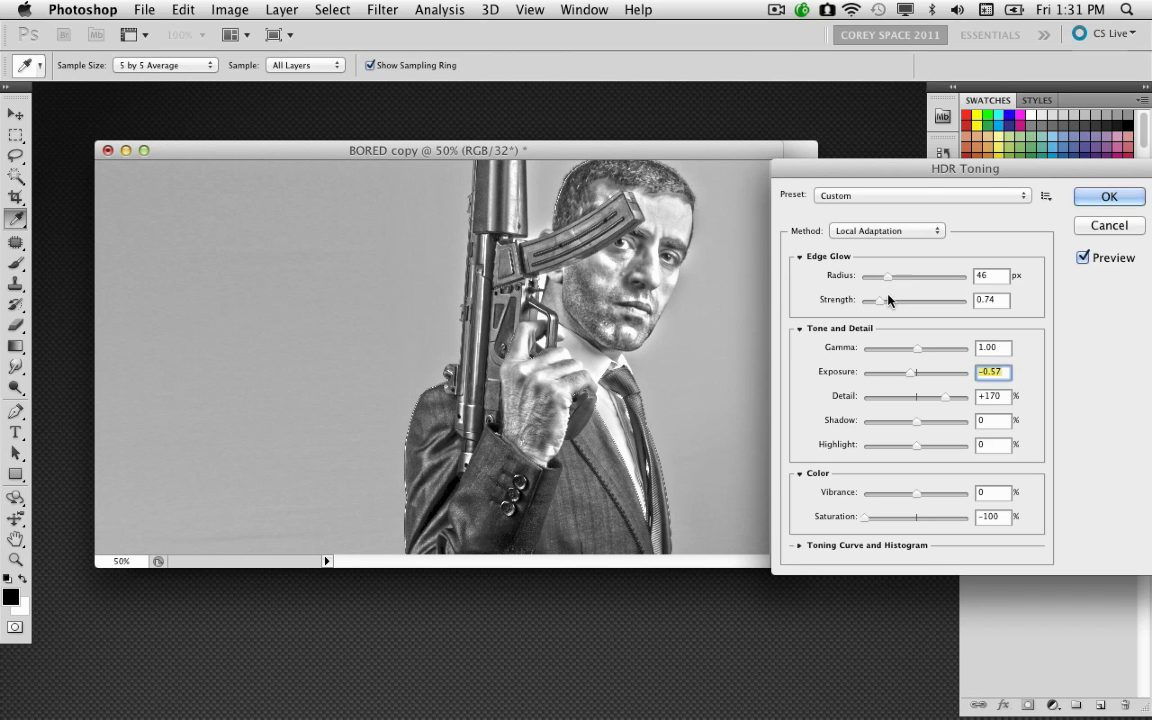
# - Settle the edge glow at radius 41 px and strength 0.74, then apply the toning
pyautogui.moveTo(882, 301); pyautogui.dragTo(870, 310)
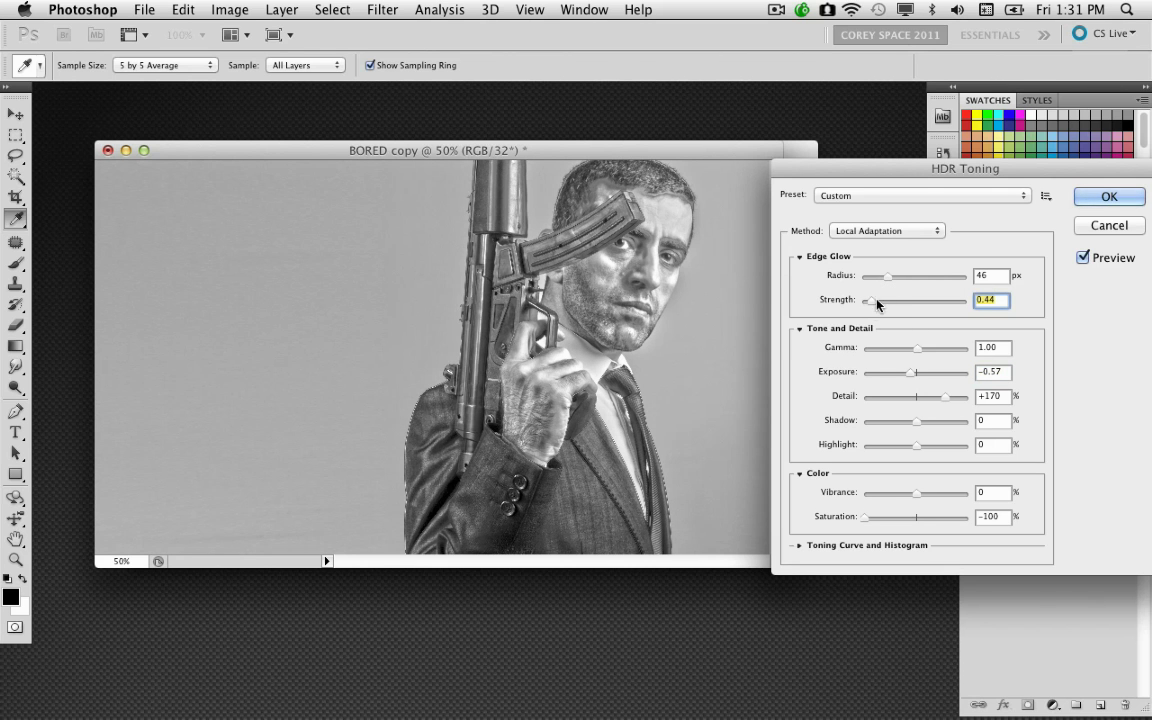
pyautogui.click(880, 300)
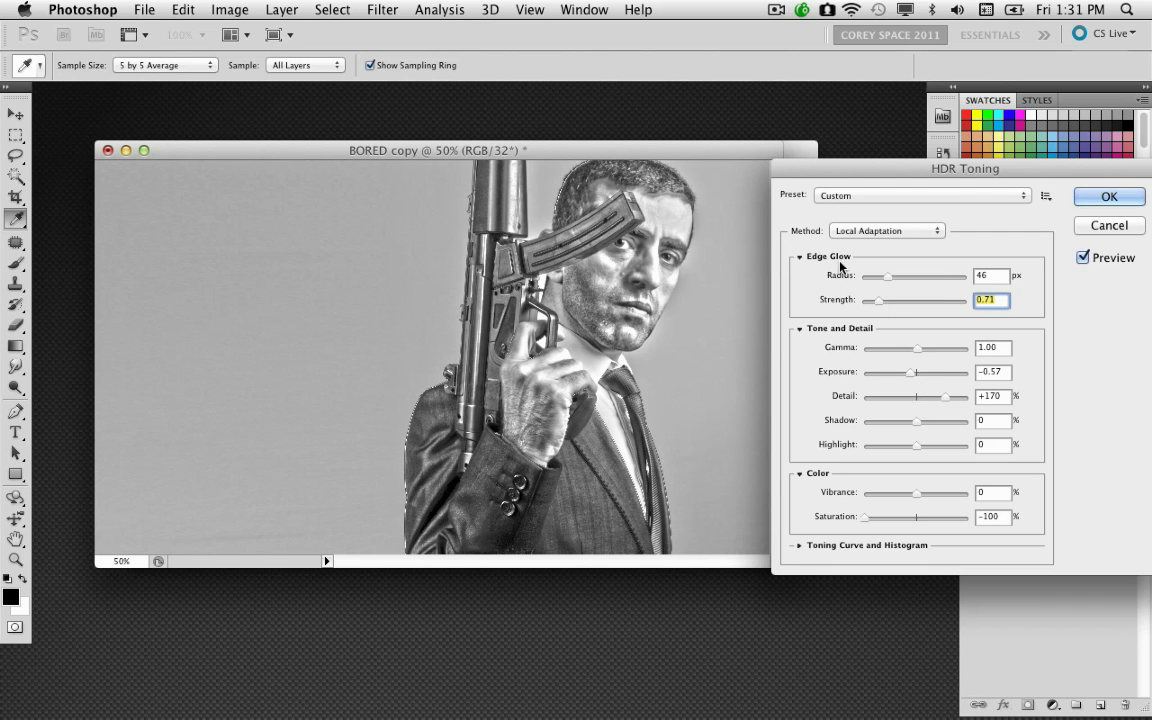
pyautogui.click(881, 276)
pyautogui.click(876, 300)
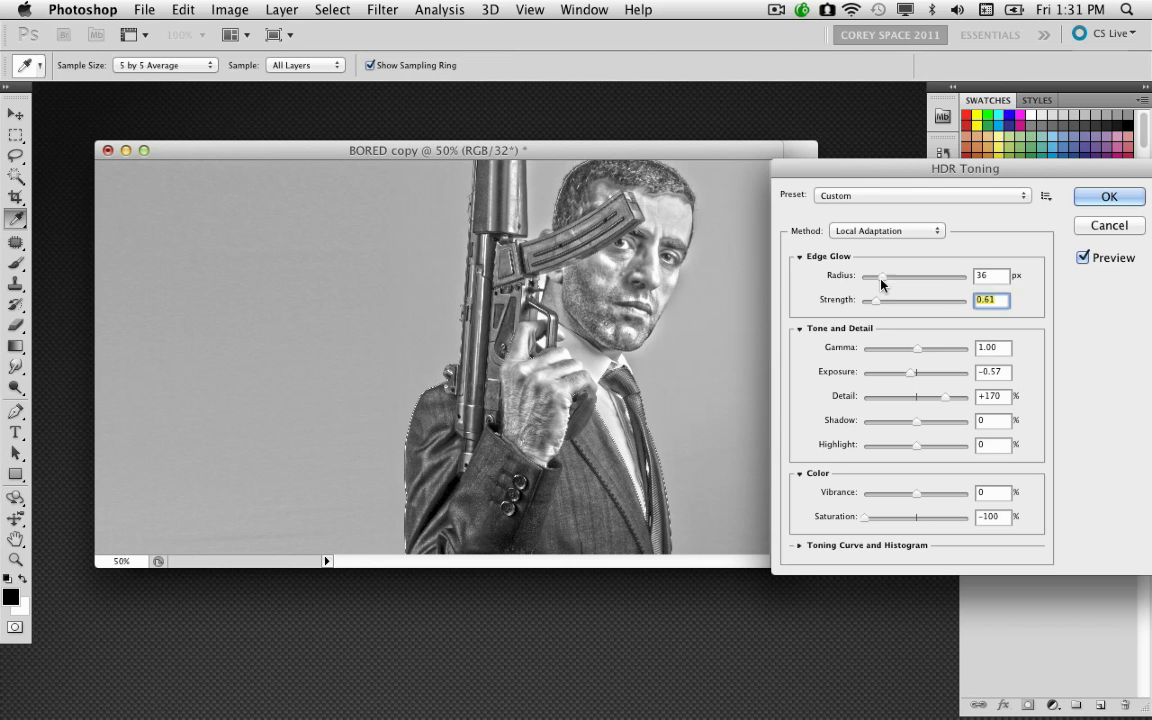
pyautogui.click(943, 277)
pyautogui.click(937, 301)
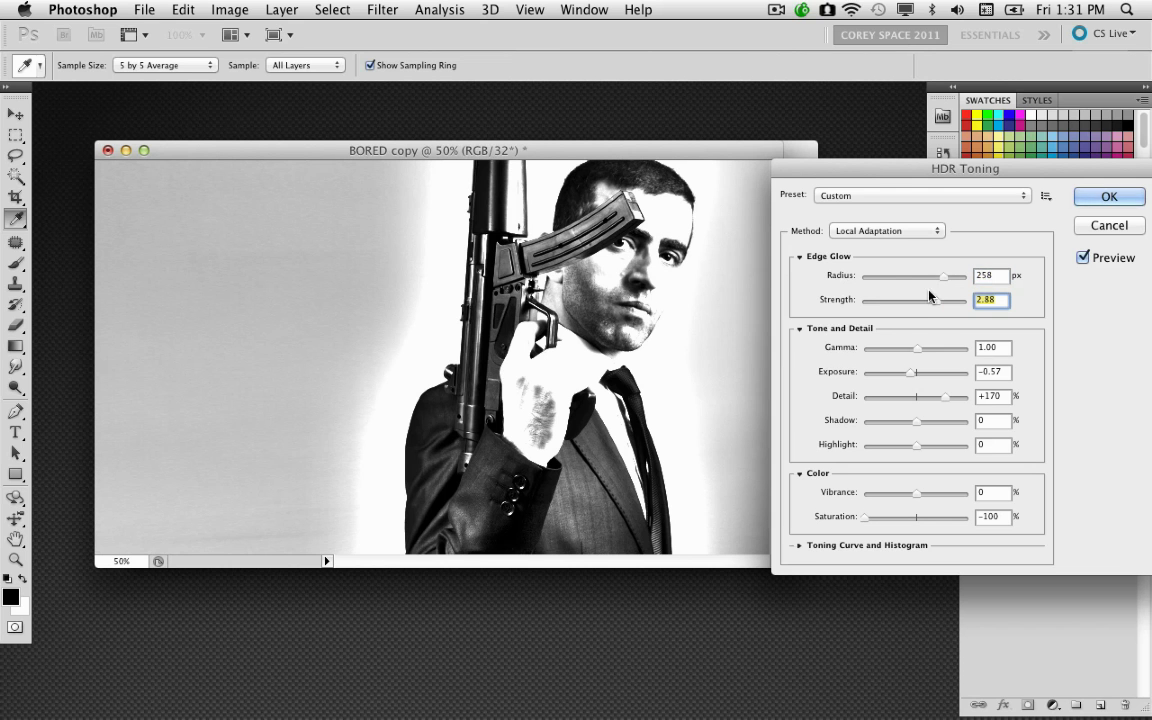
pyautogui.moveTo(940, 278); pyautogui.dragTo(902, 284)
pyautogui.moveTo(943, 278); pyautogui.dragTo(878, 300)
pyautogui.click(878, 278)
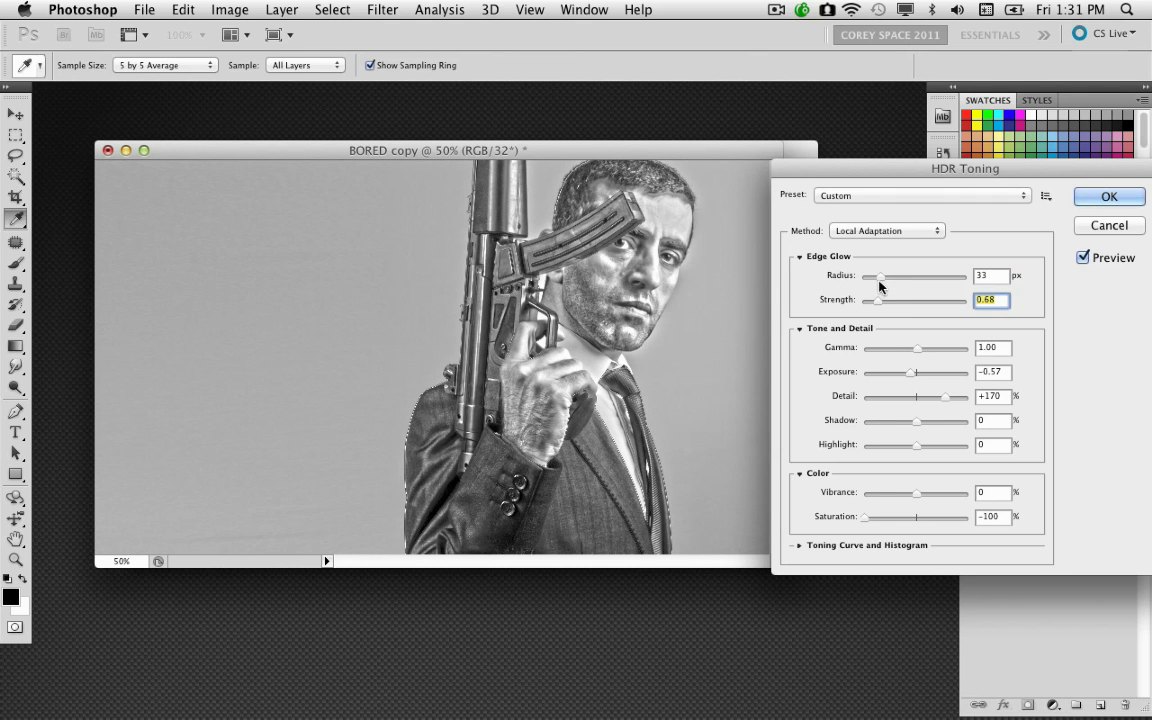
pyautogui.click(885, 278)
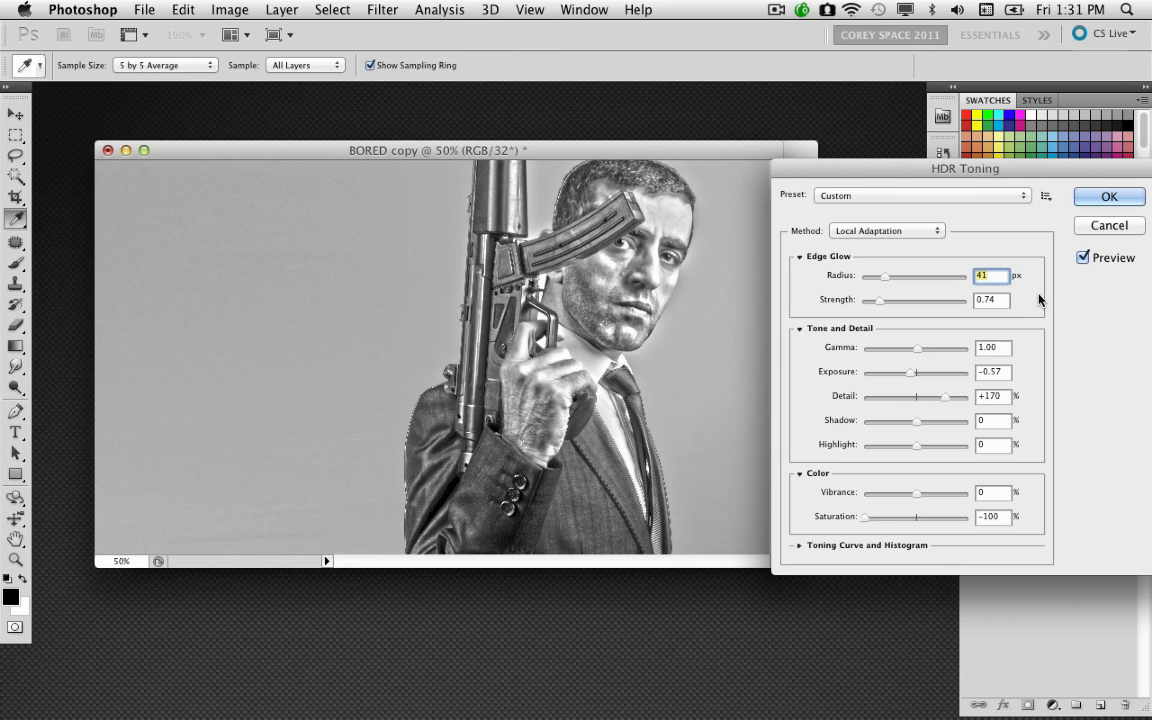
pyautogui.moveTo(972, 170); pyautogui.dragTo(883, 208)
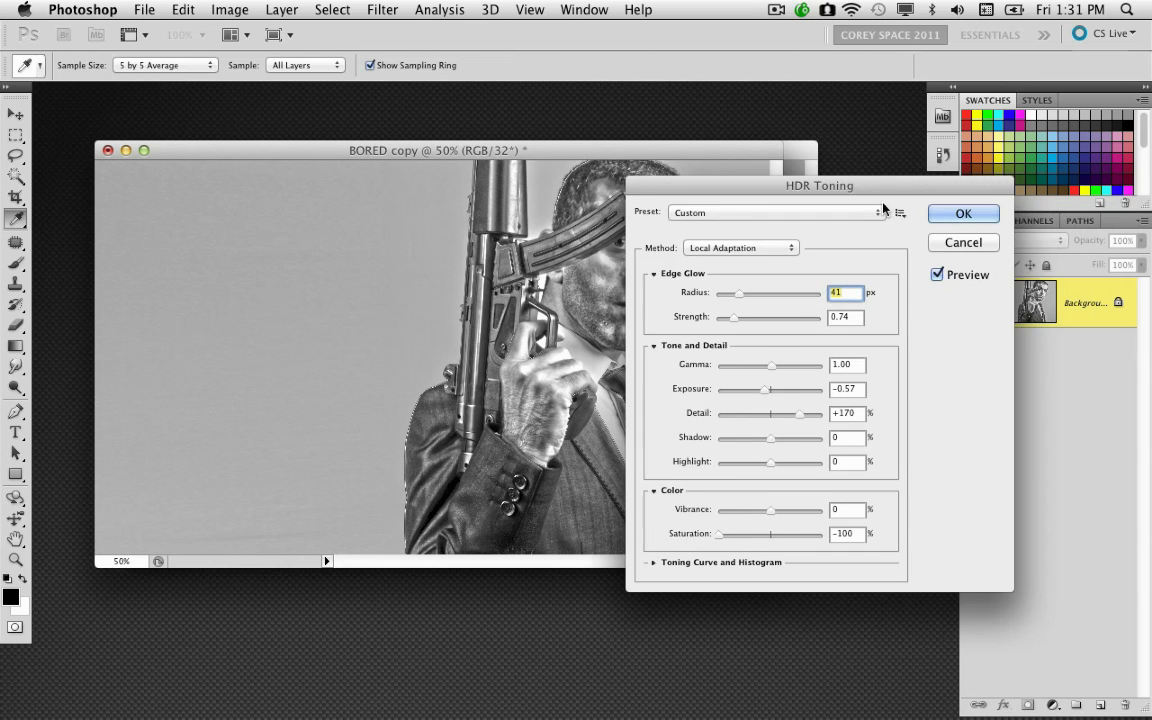
pyautogui.click(963, 213)
# - Apply a Levels adjustment with the black input at 18 and midtones at 1.00
pyautogui.press('v')
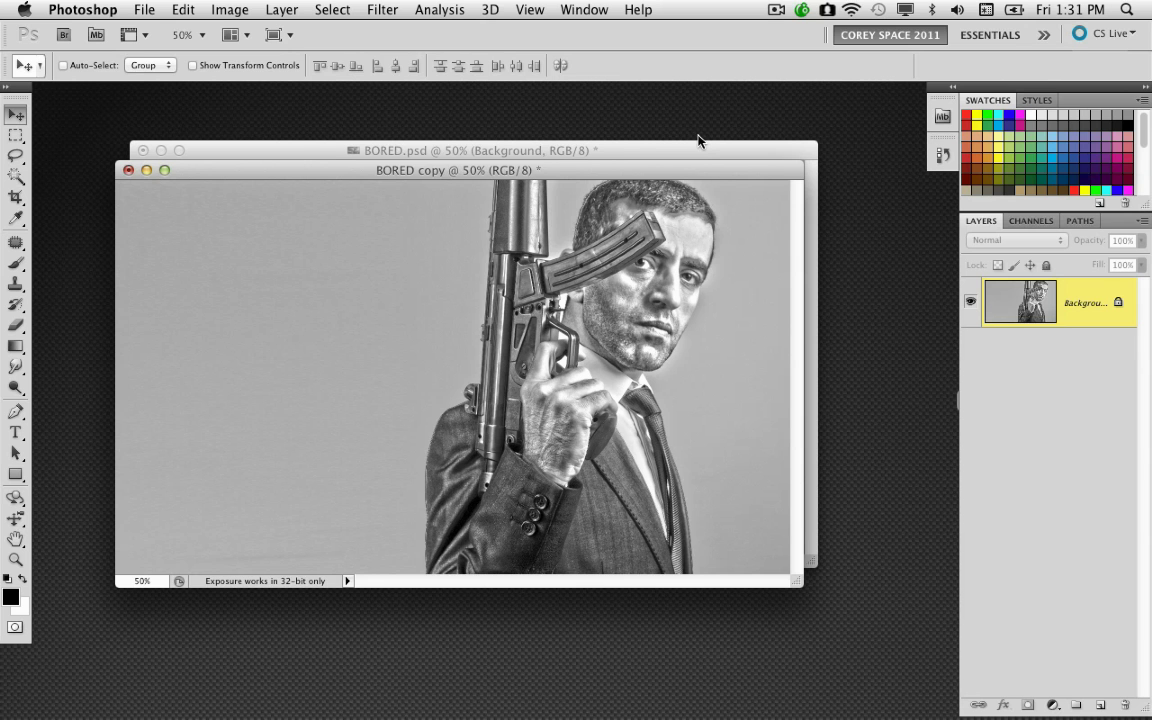
pyautogui.hotkey('ctrl', 'l')
pyautogui.moveTo(614, 329); pyautogui.dragTo(756, 247)
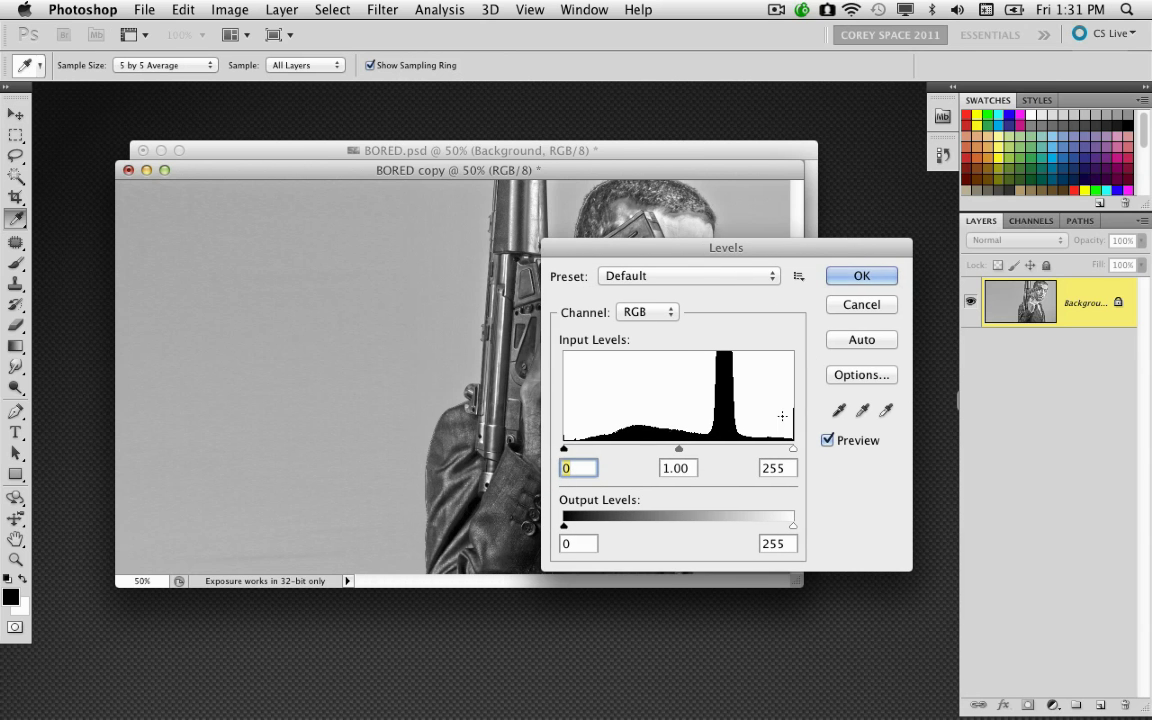
pyautogui.press('Up')
pyautogui.press('Up')
pyautogui.press('Up')
pyautogui.press('Up')
pyautogui.press('Up')
pyautogui.press('Up')
pyautogui.press('Up')
pyautogui.press('Up')
pyautogui.press('Up')
pyautogui.press('Up')
pyautogui.press('Up')
pyautogui.press('Up')
pyautogui.press('Up')
pyautogui.press('Up')
pyautogui.press('Up')
pyautogui.press('Up')
pyautogui.press('Up')
pyautogui.press('Up')
pyautogui.moveTo(664, 257); pyautogui.dragTo(761, 356)
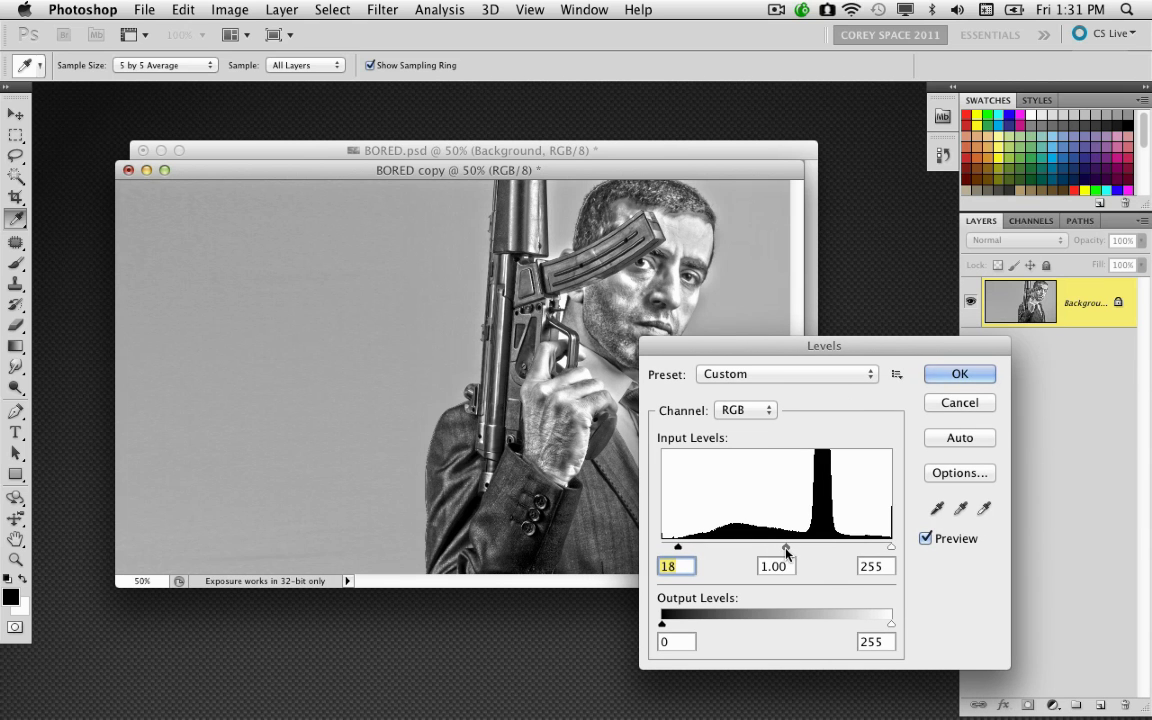
pyautogui.moveTo(786, 553); pyautogui.dragTo(785, 554)
pyautogui.click(959, 374)
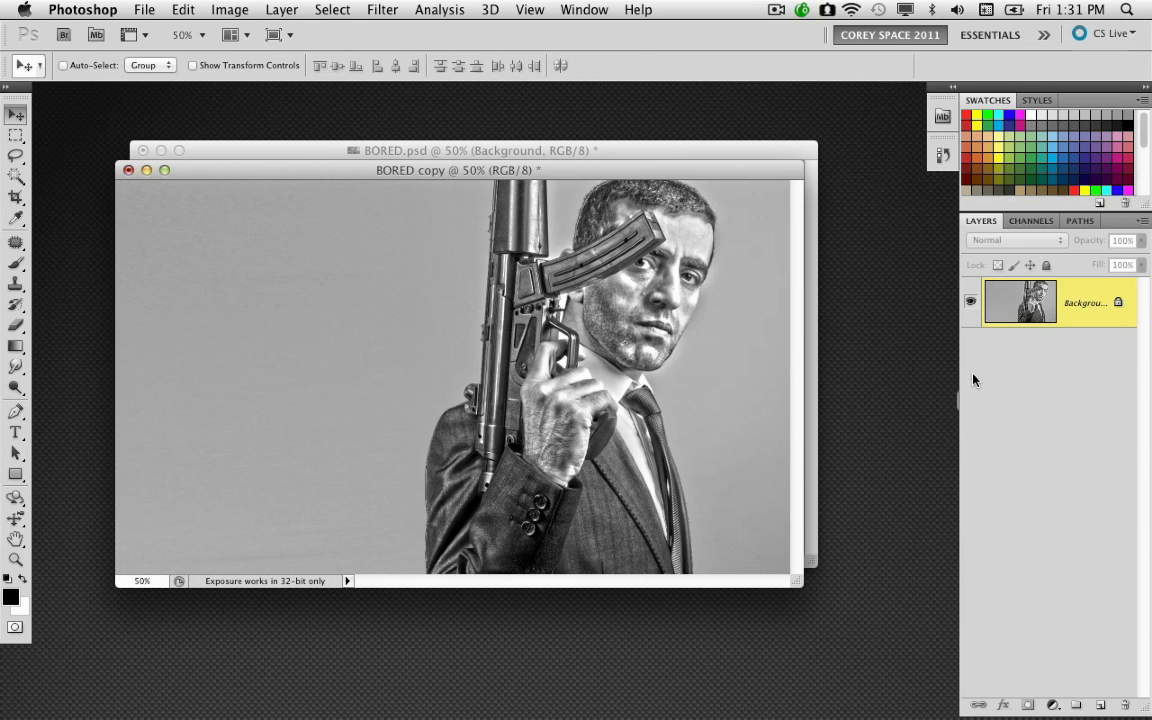
# - Sharpen the copy, then apply Unsharp Mask at amount 100%, radius 1.0, threshold 0
pyautogui.click(440, 10)
pyautogui.moveTo(400, 308)
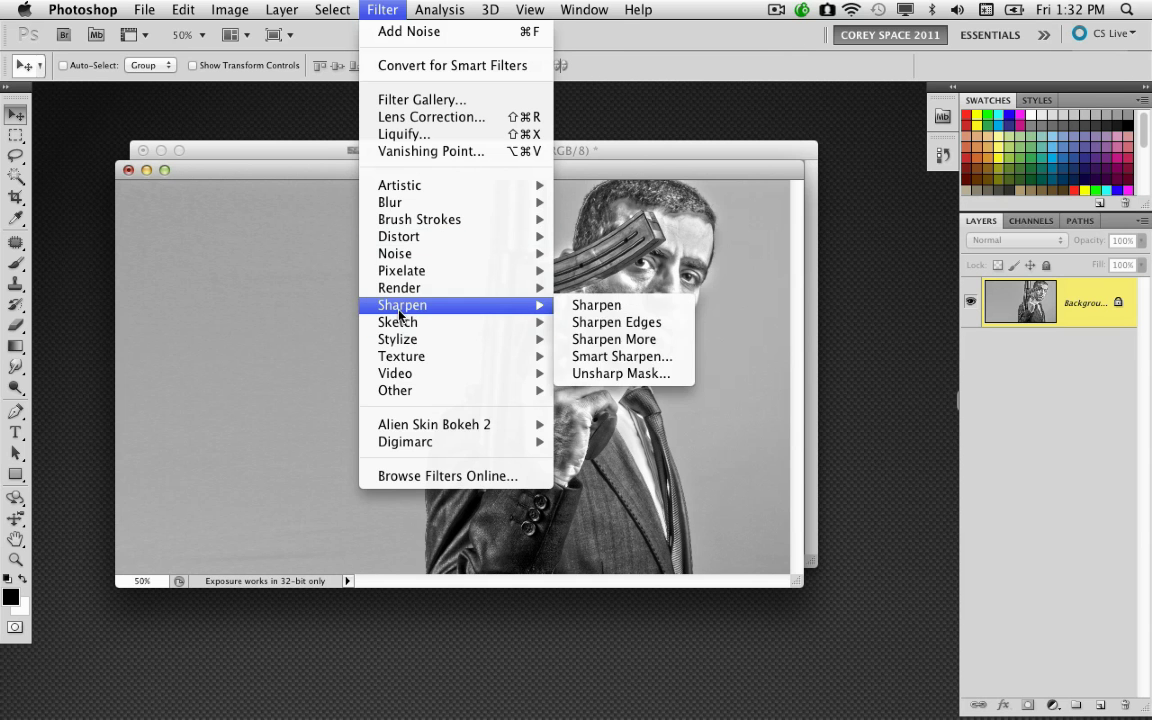
pyautogui.click(605, 374)
pyautogui.click(382, 10)
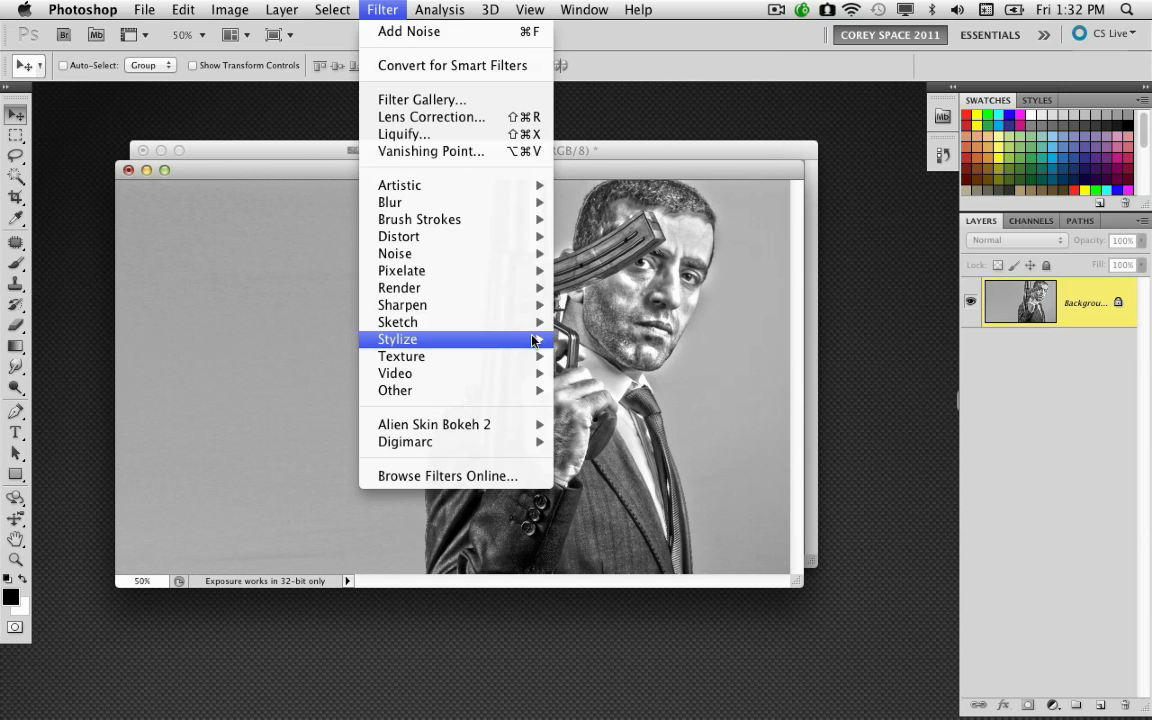
pyautogui.moveTo(420, 305)
pyautogui.click(605, 373)
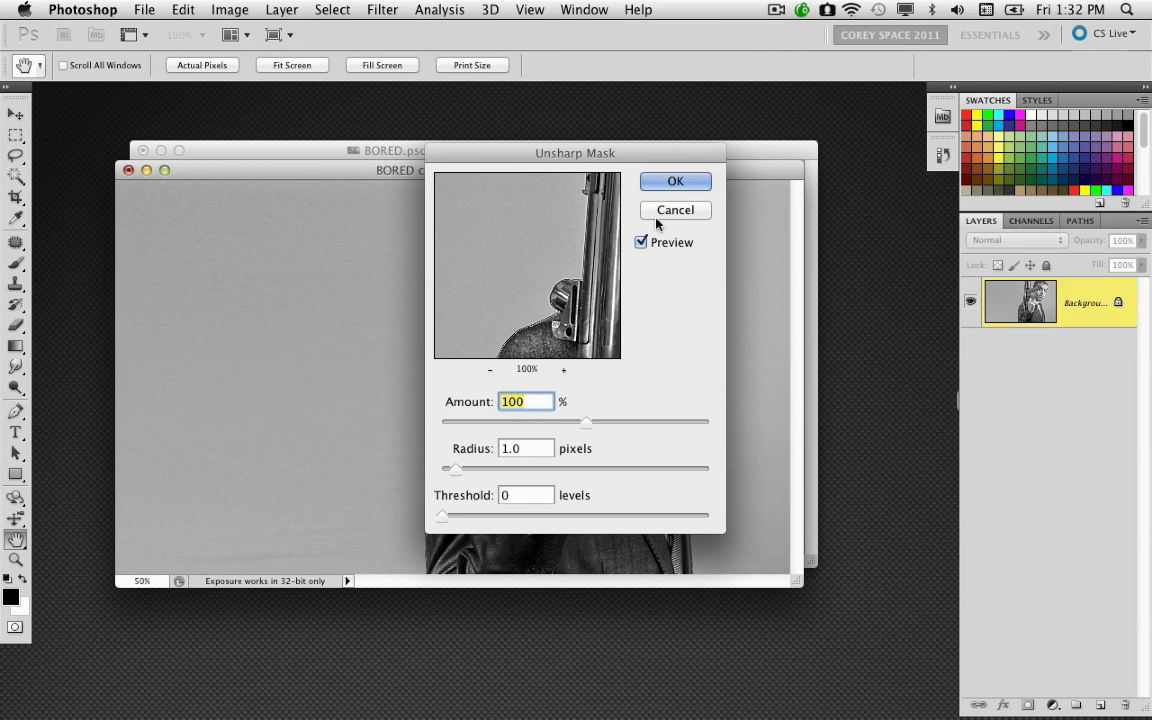
pyautogui.moveTo(480, 153); pyautogui.dragTo(870, 265)
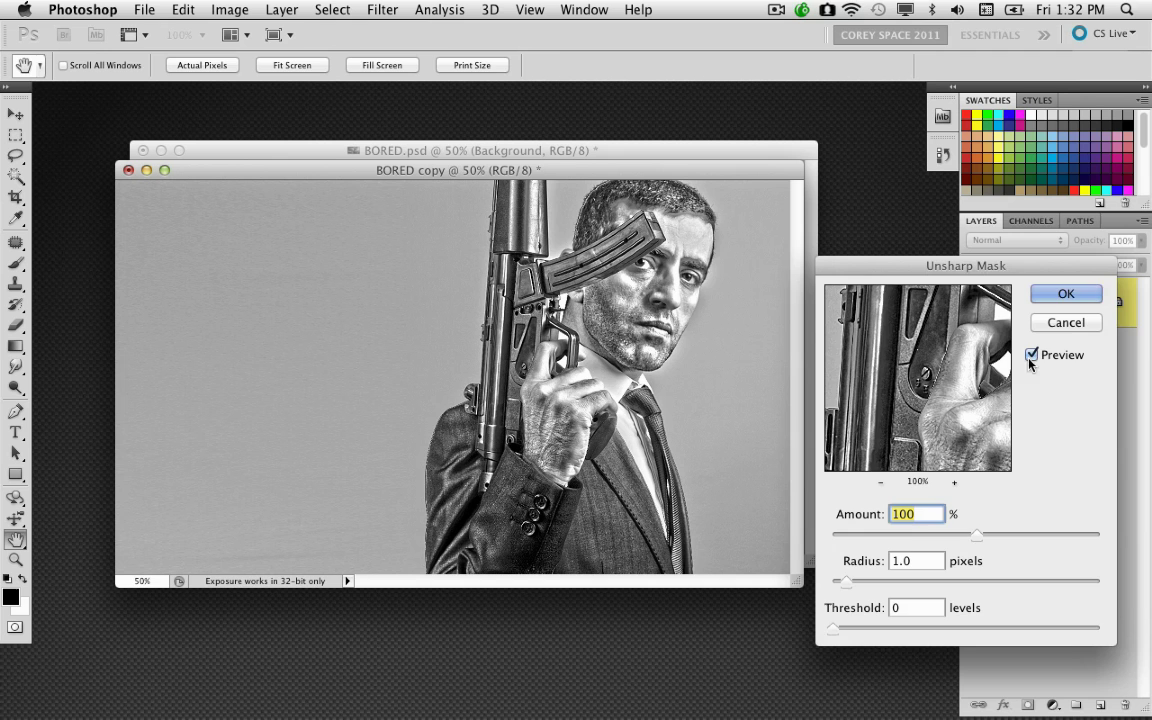
pyautogui.click(1052, 296)
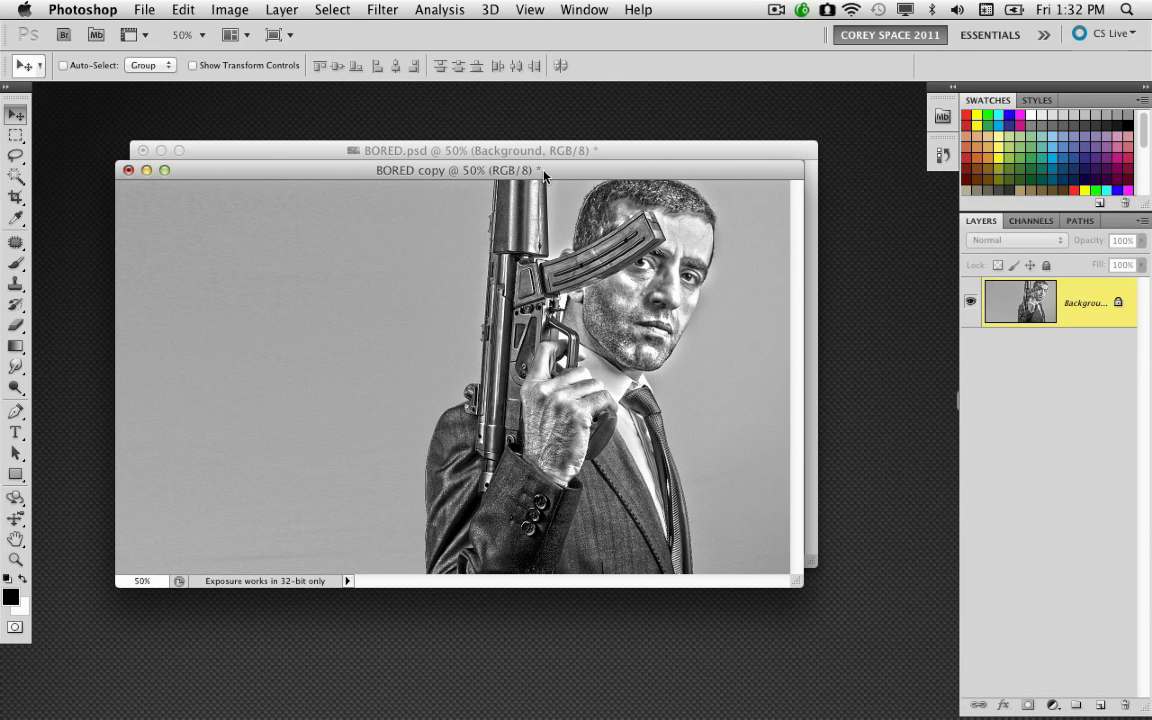
# - Drag the sharpened HDR image into BORED.psd as Layer 4 above Layer 3
pyautogui.moveTo(544, 175); pyautogui.dragTo(556, 228)
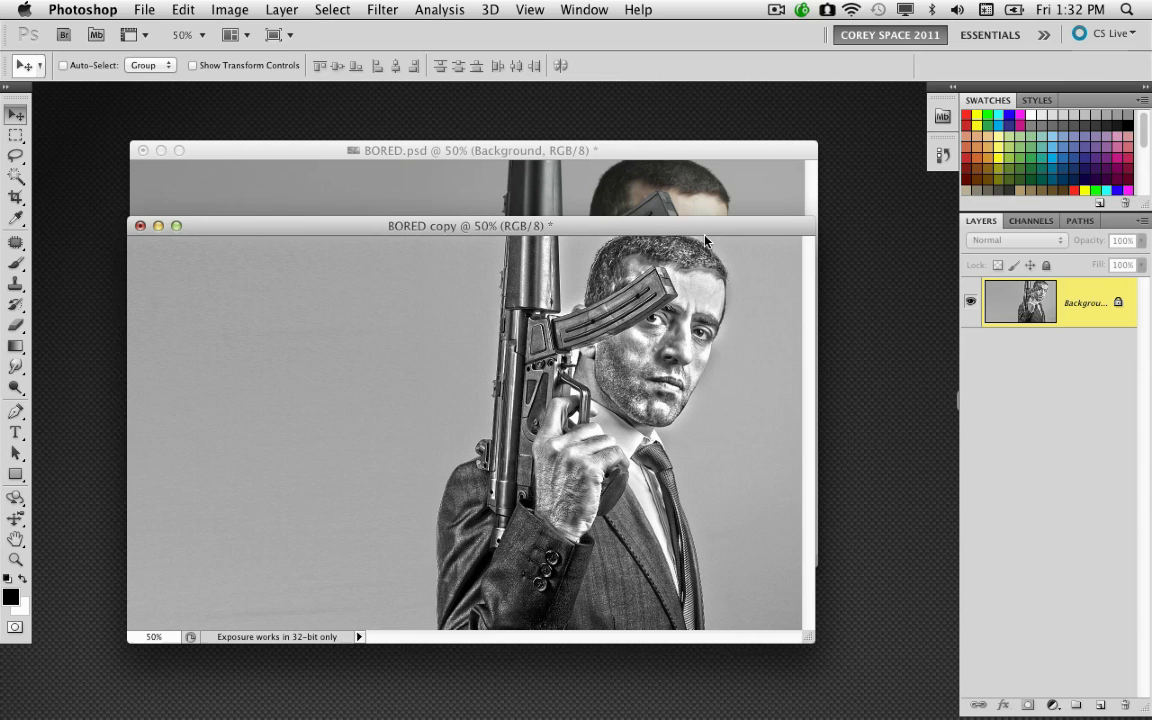
pyautogui.moveTo(640, 222); pyautogui.dragTo(670, 271)
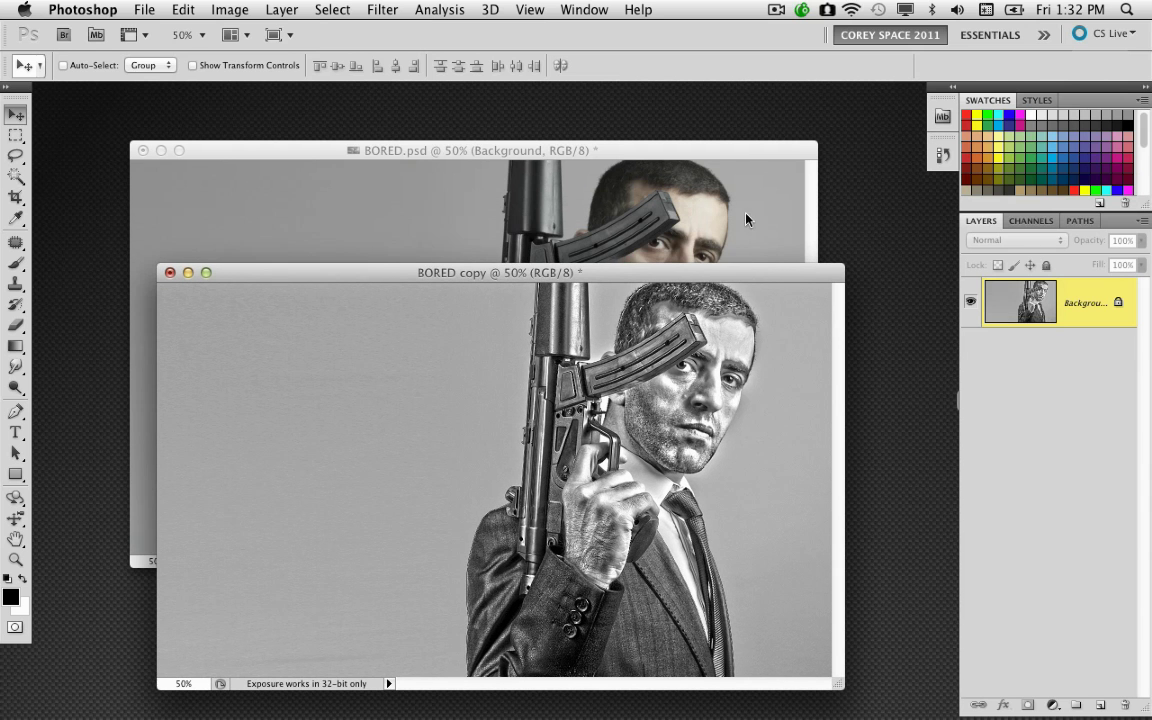
pyautogui.moveTo(707, 275); pyautogui.dragTo(745, 264)
pyautogui.moveTo(715, 342); pyautogui.dragTo(672, 285)
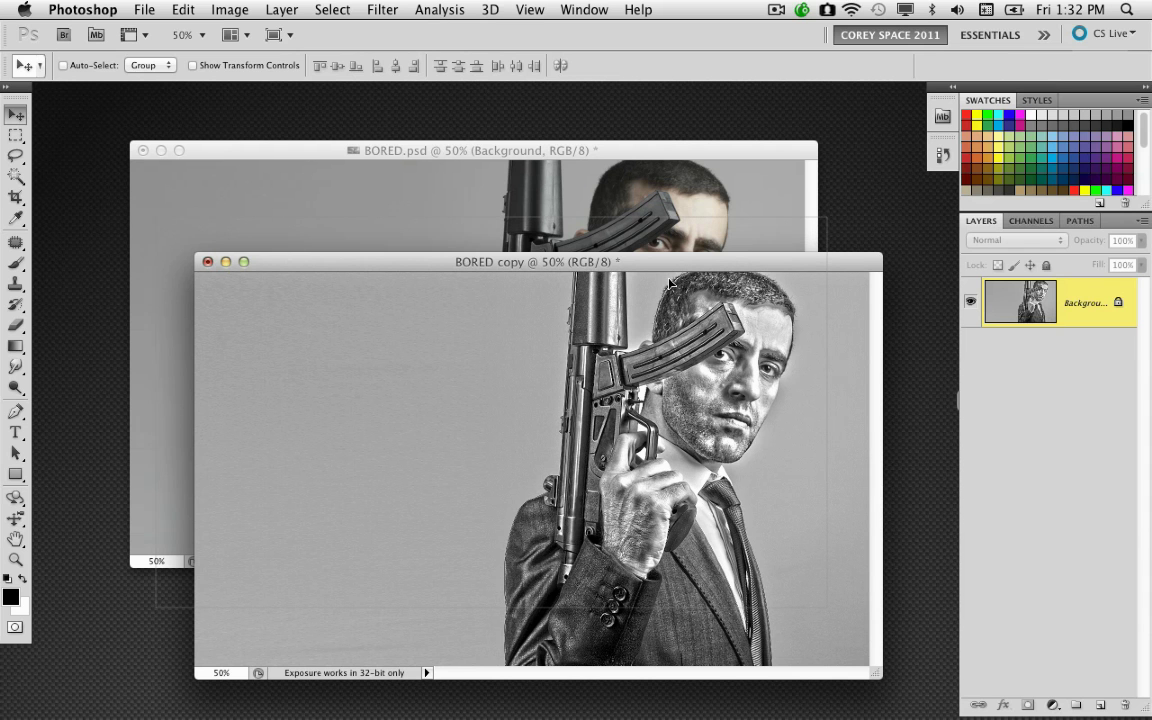
pyautogui.moveTo(670, 284); pyautogui.dragTo(606, 212)
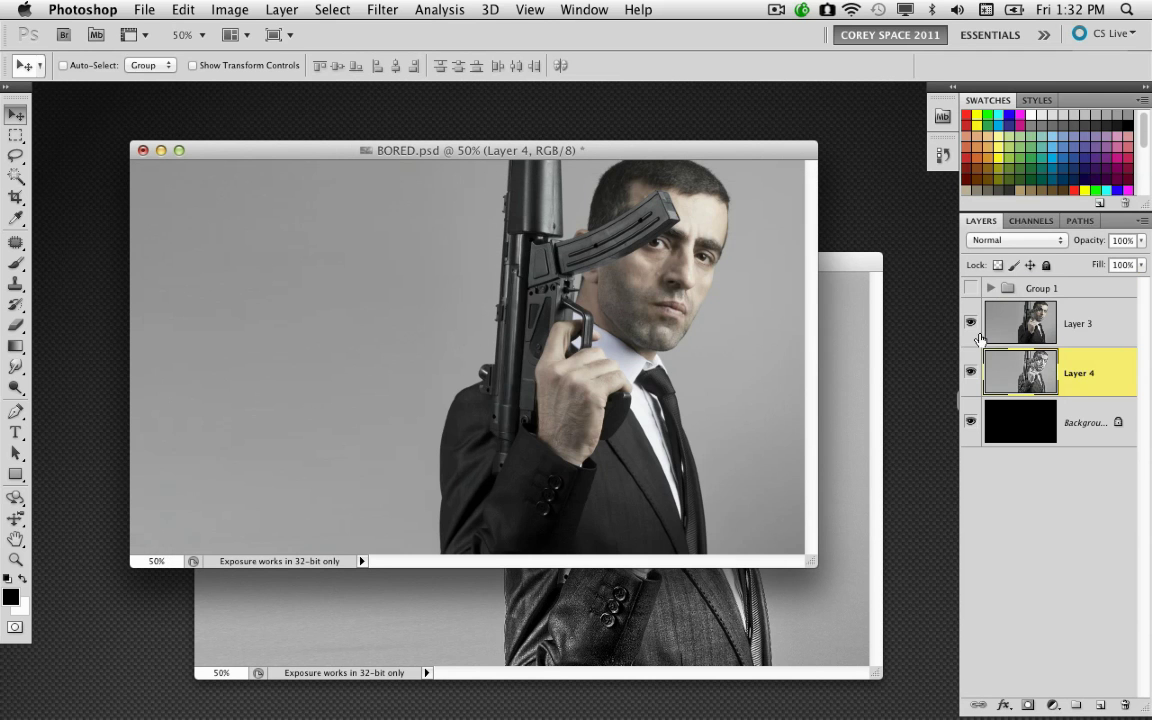
# - Minimize the BORED copy window and reposition BORED.psd
pyautogui.click(868, 410)
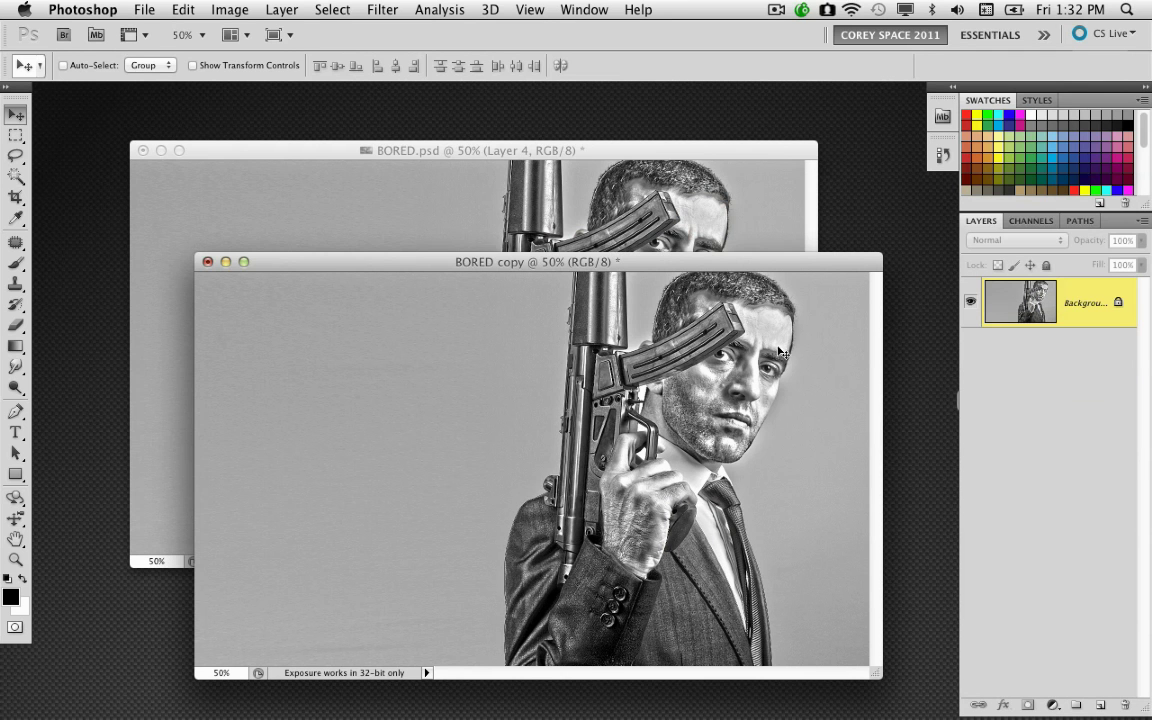
pyautogui.click(226, 261)
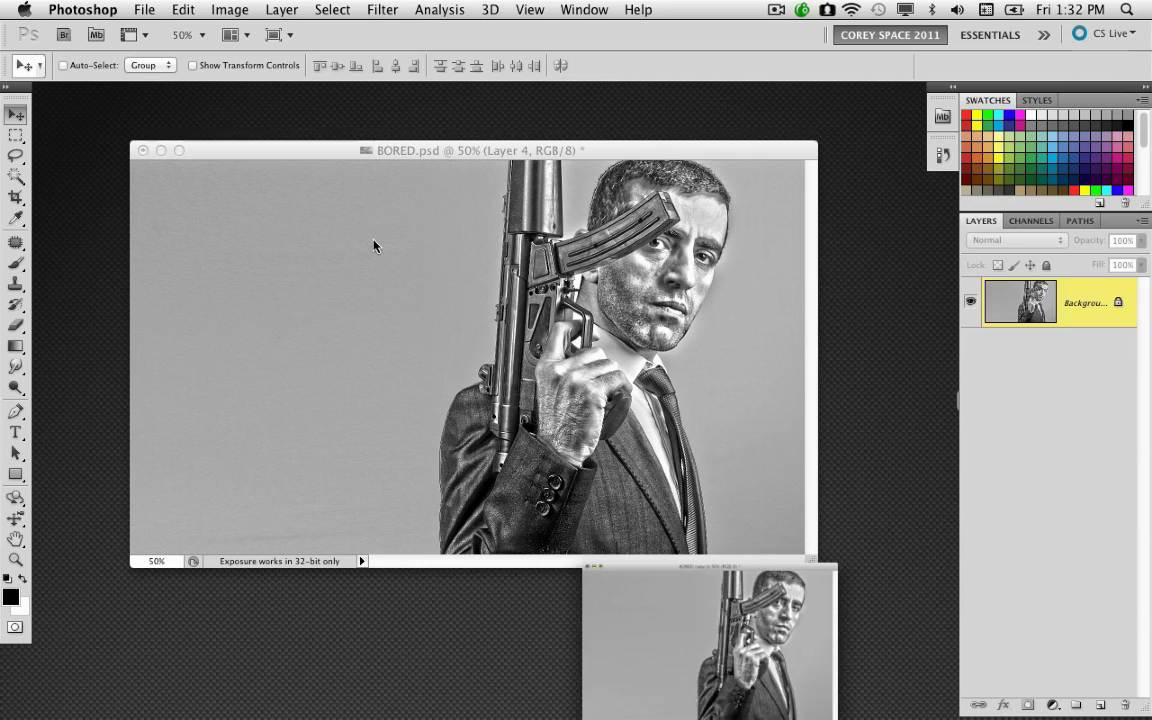
pyautogui.moveTo(468, 150); pyautogui.dragTo(470, 160)
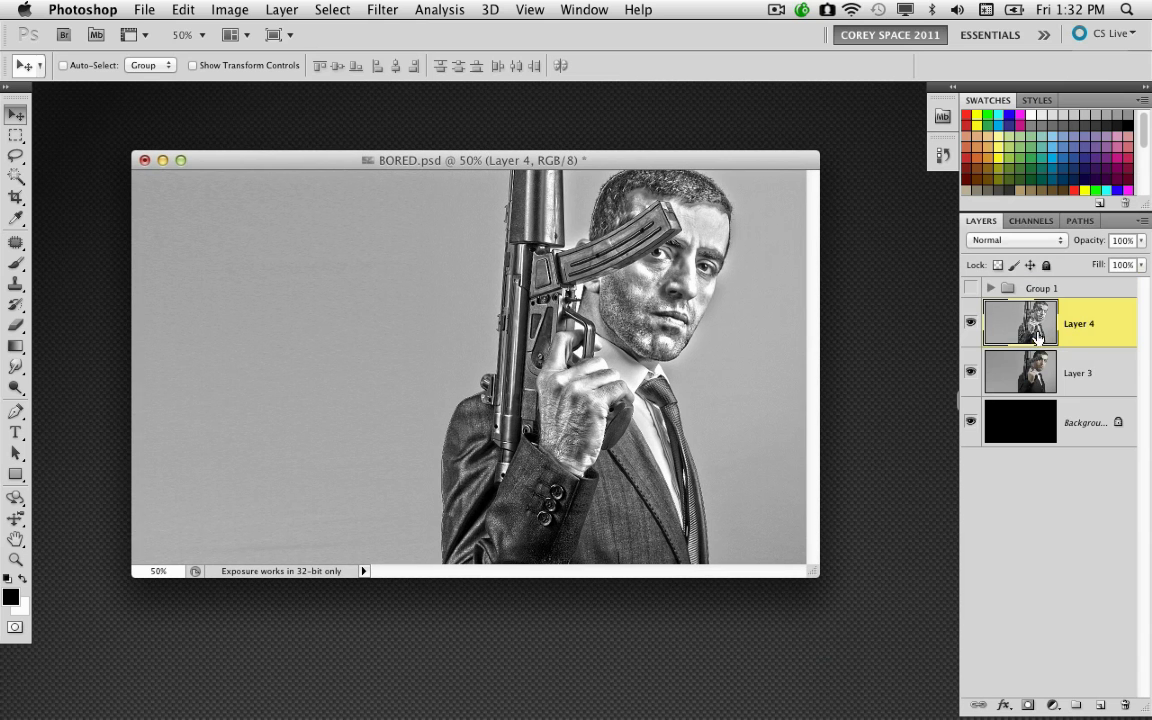
# - Set Layer 4's blend mode to Overlay, toggling its visibility to compare
pyautogui.click(970, 322)
pyautogui.click(970, 322)
pyautogui.click(1016, 241)
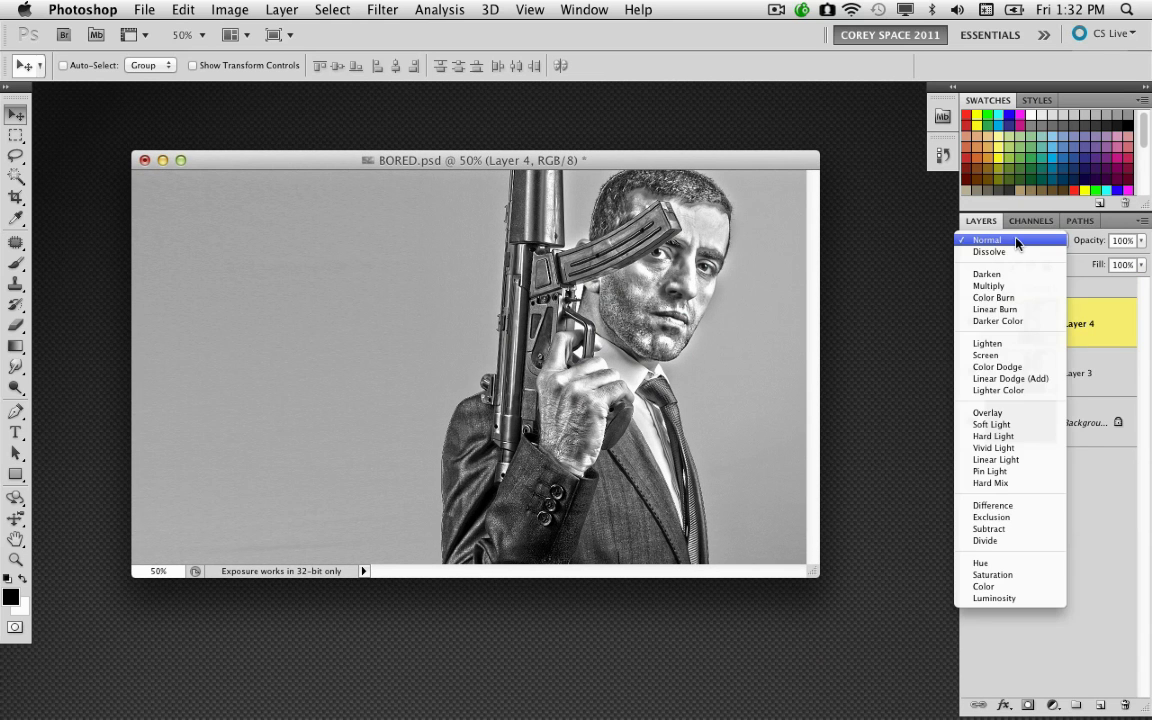
pyautogui.click(1010, 412)
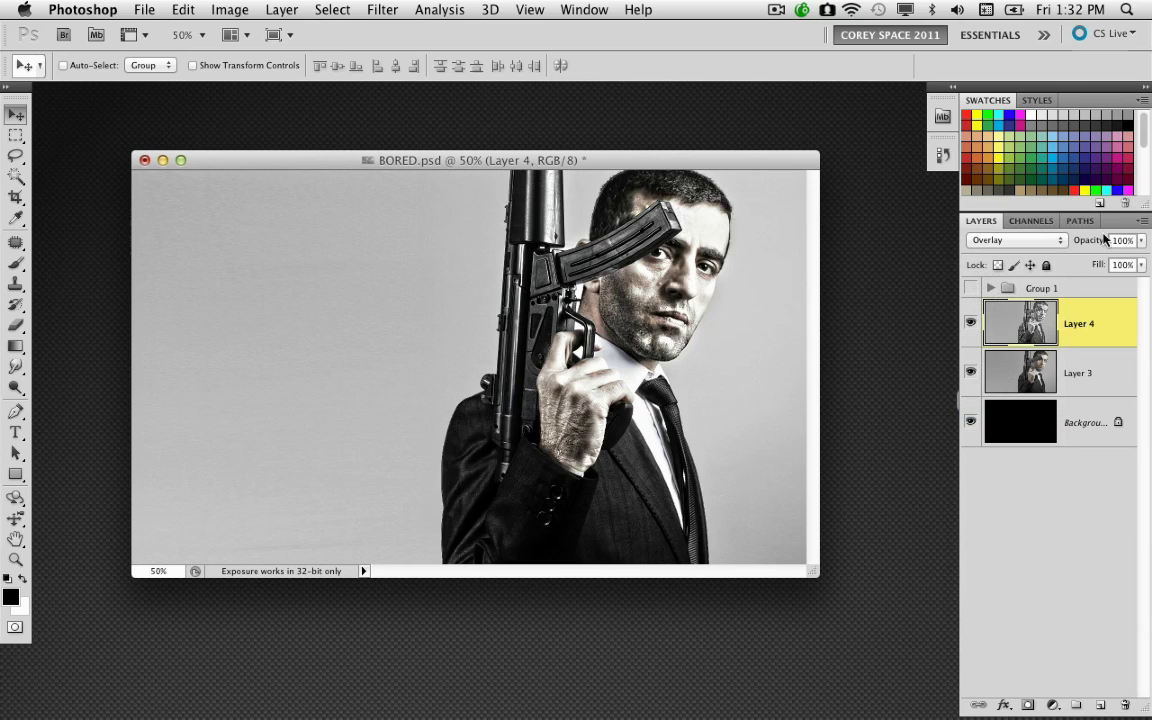
pyautogui.click(970, 323)
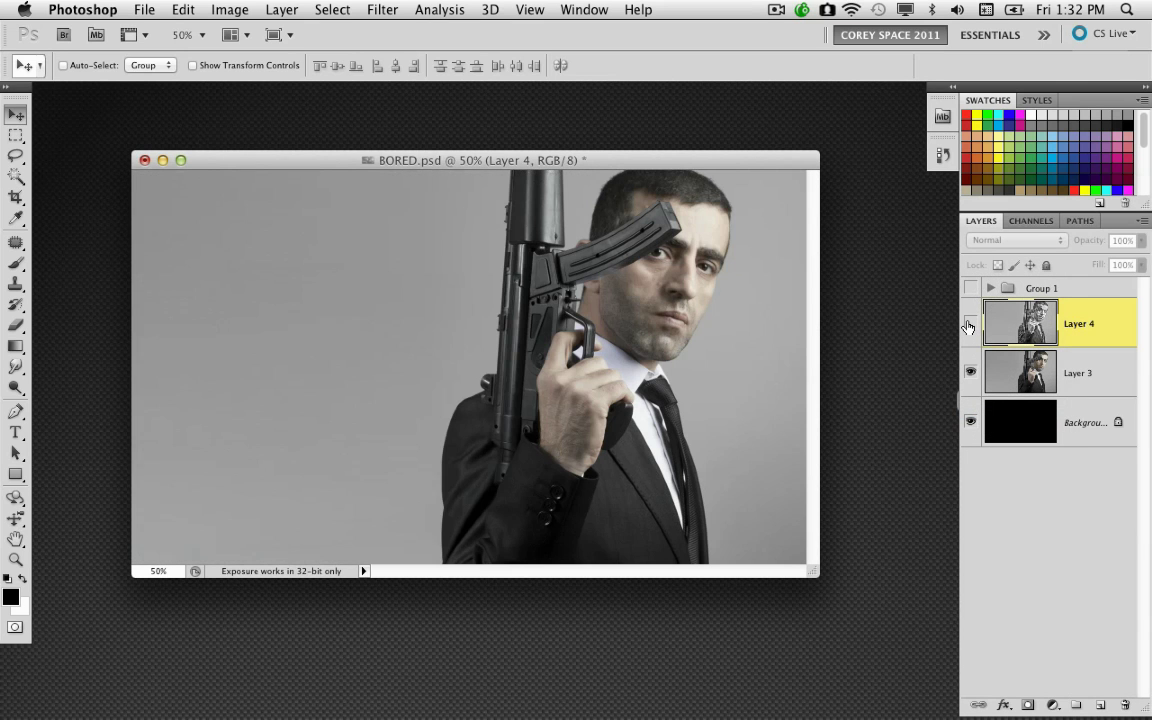
pyautogui.click(970, 323)
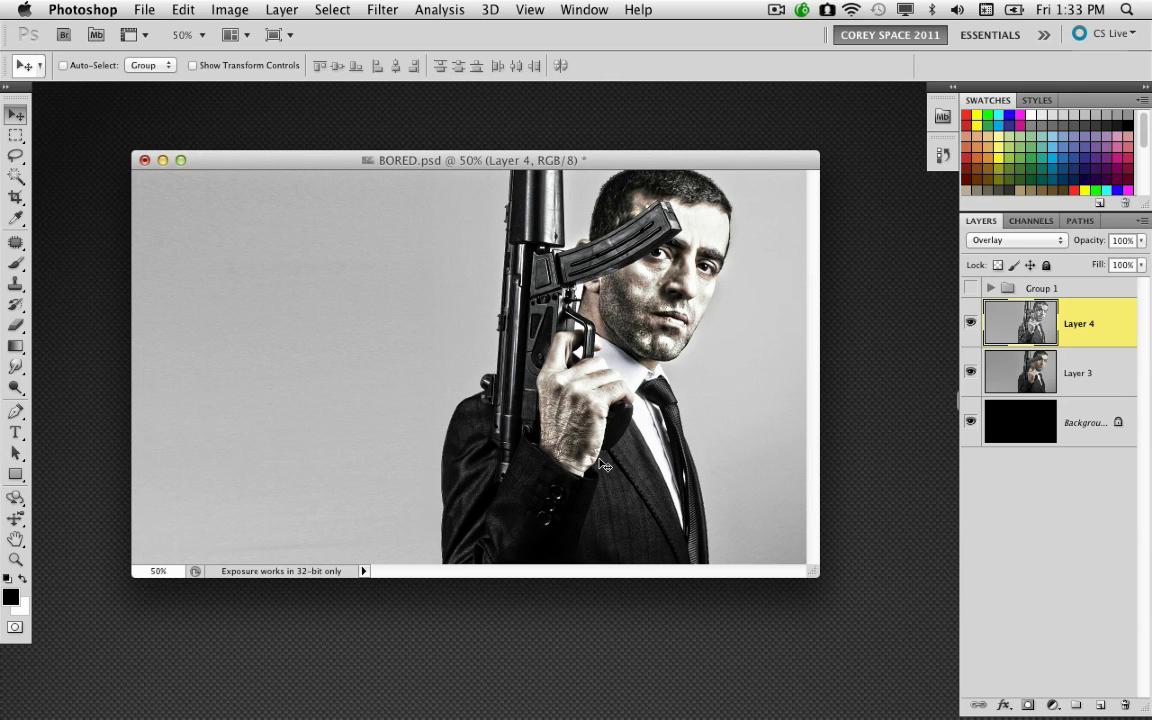
pyautogui.click(969, 322)
pyautogui.click(969, 322)
pyautogui.click(969, 322)
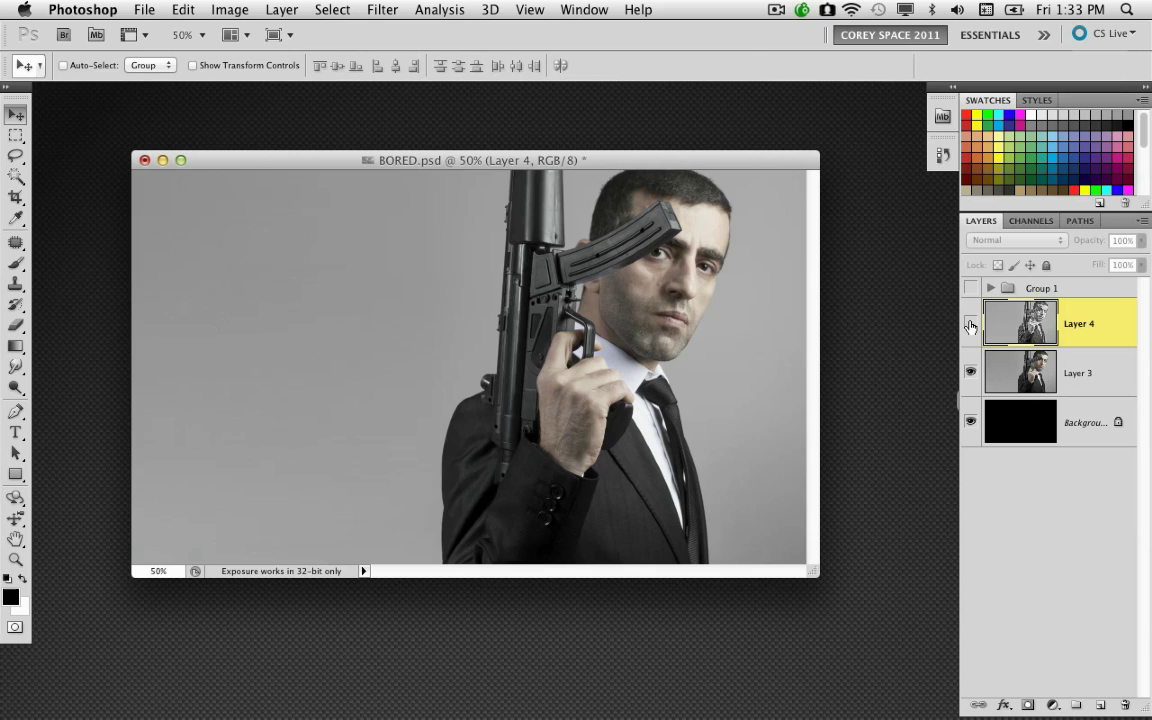
pyautogui.click(969, 322)
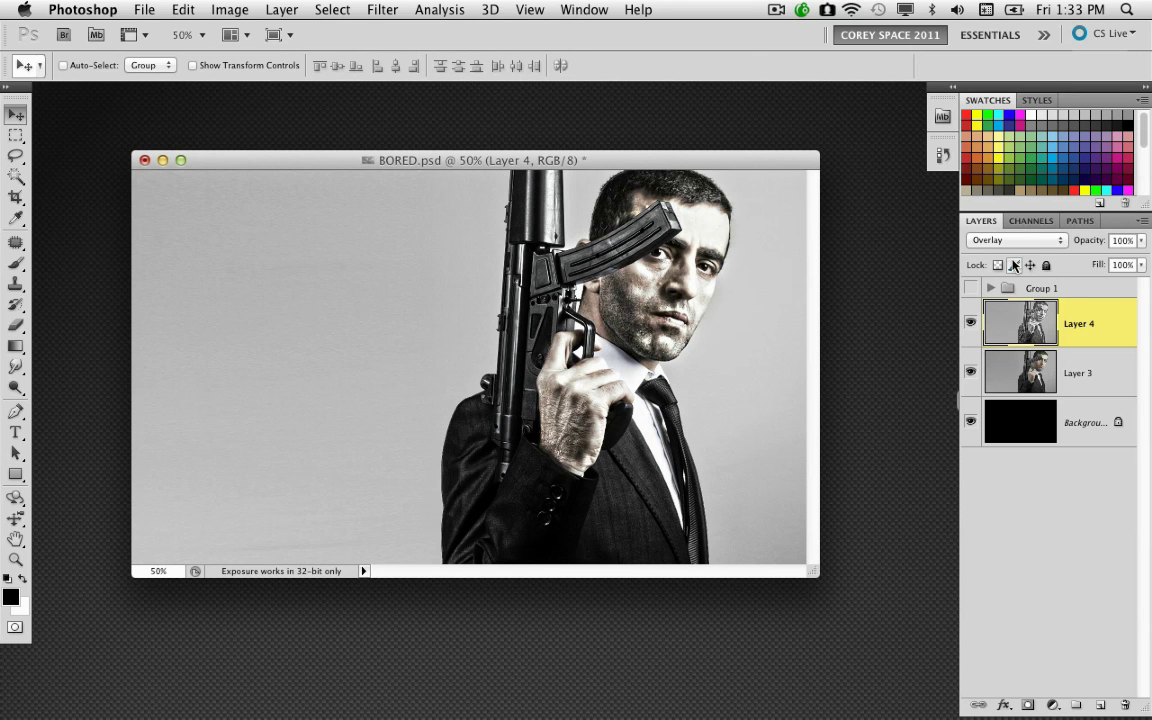
# - Lower Layer 4's opacity to 90% and compare it against the original
pyautogui.moveTo(1093, 248); pyautogui.dragTo(1082, 244)
pyautogui.write('90')
pyautogui.click(969, 322)
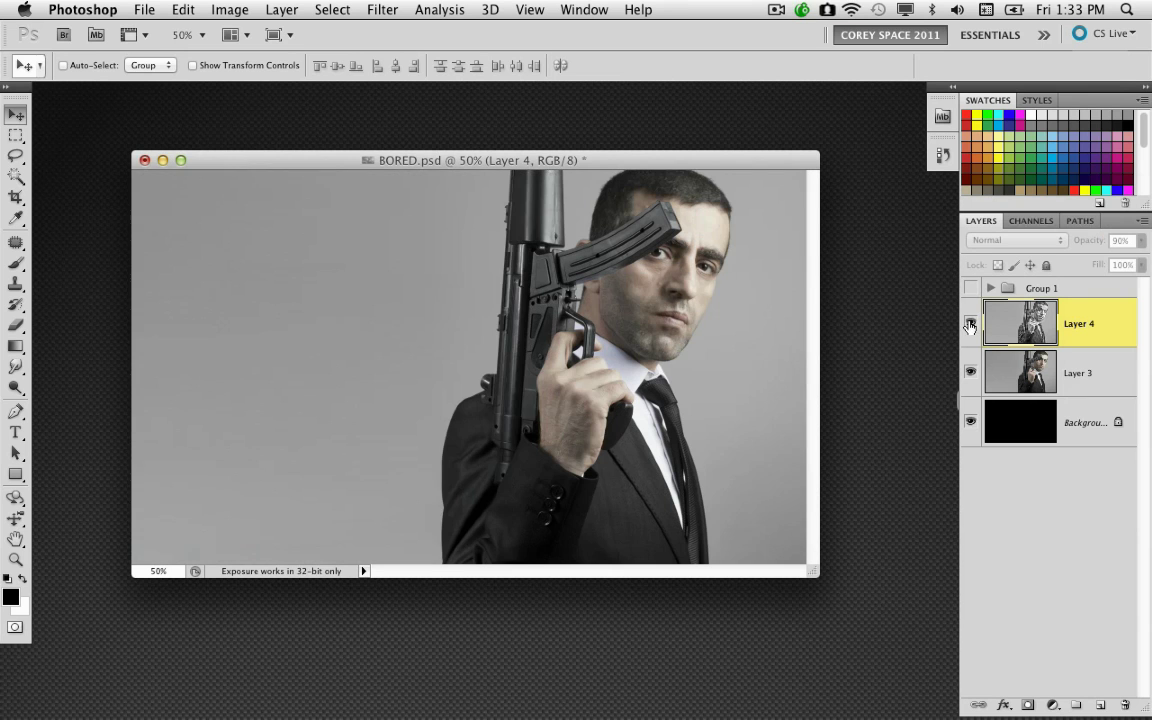
pyautogui.click(969, 322)
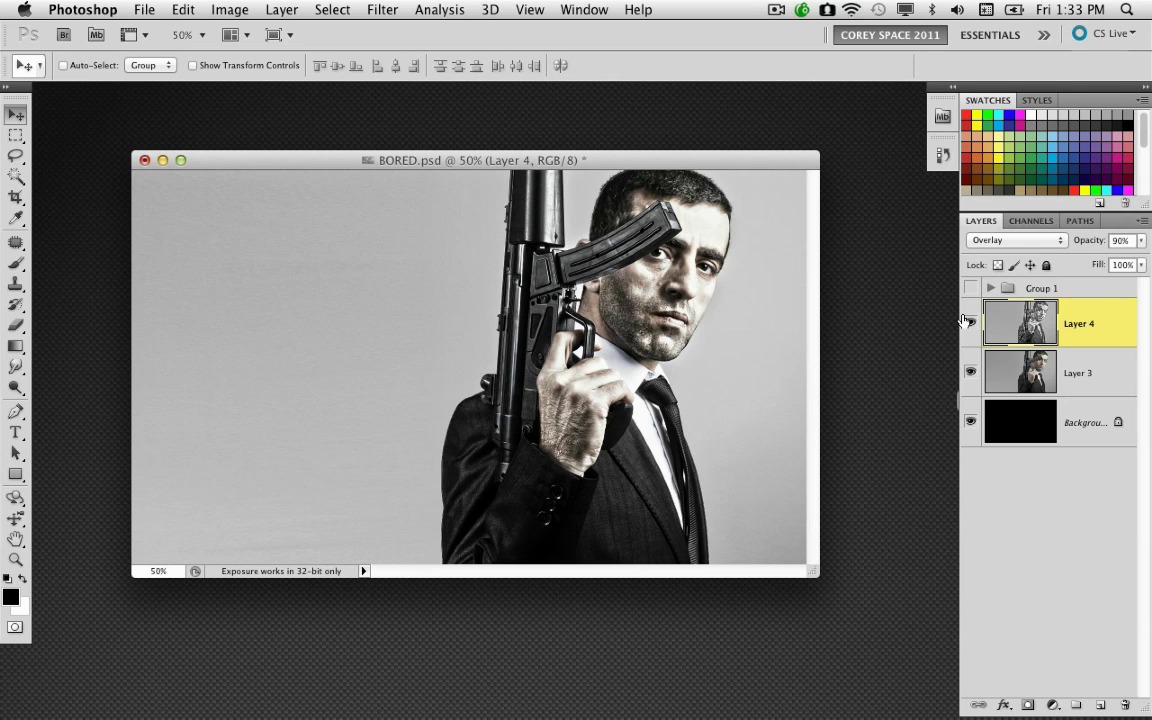
pyautogui.click(969, 322)
pyautogui.click(969, 322)
# - Select Layers 3 and 4 and convert them into one smart object, Layer 4
pyautogui.keyDown('shift'); pyautogui.click(1024, 385); pyautogui.keyUp('shift')
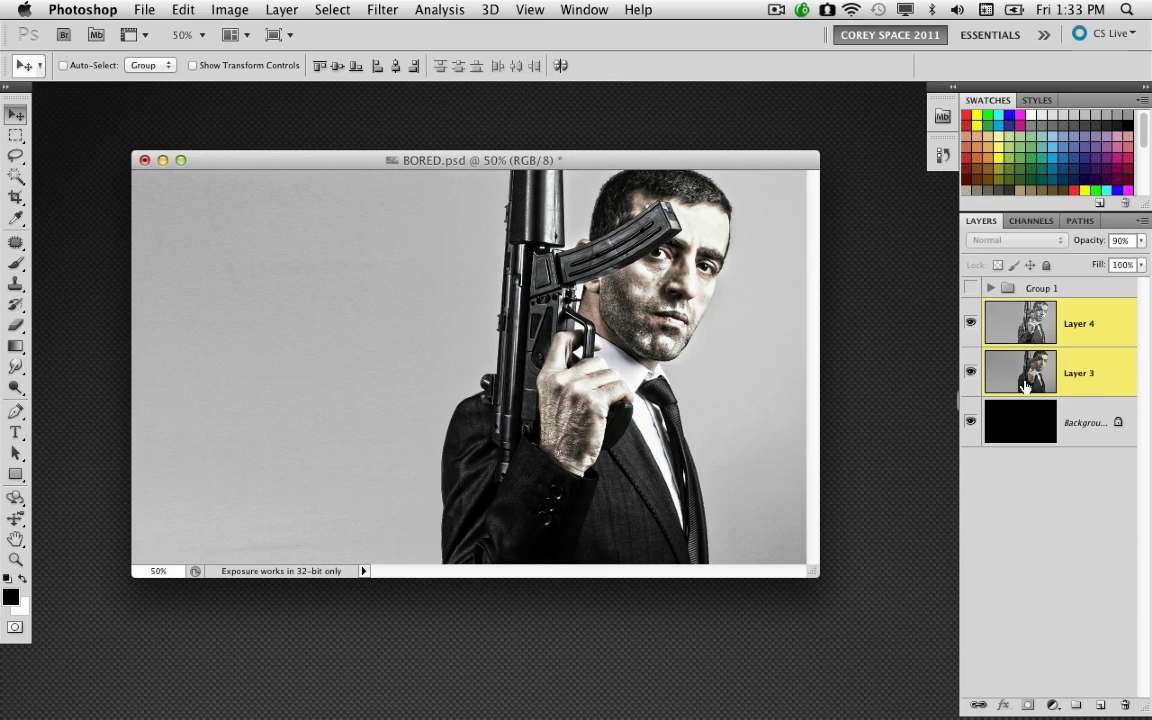
pyautogui.rightClick(1117, 336)
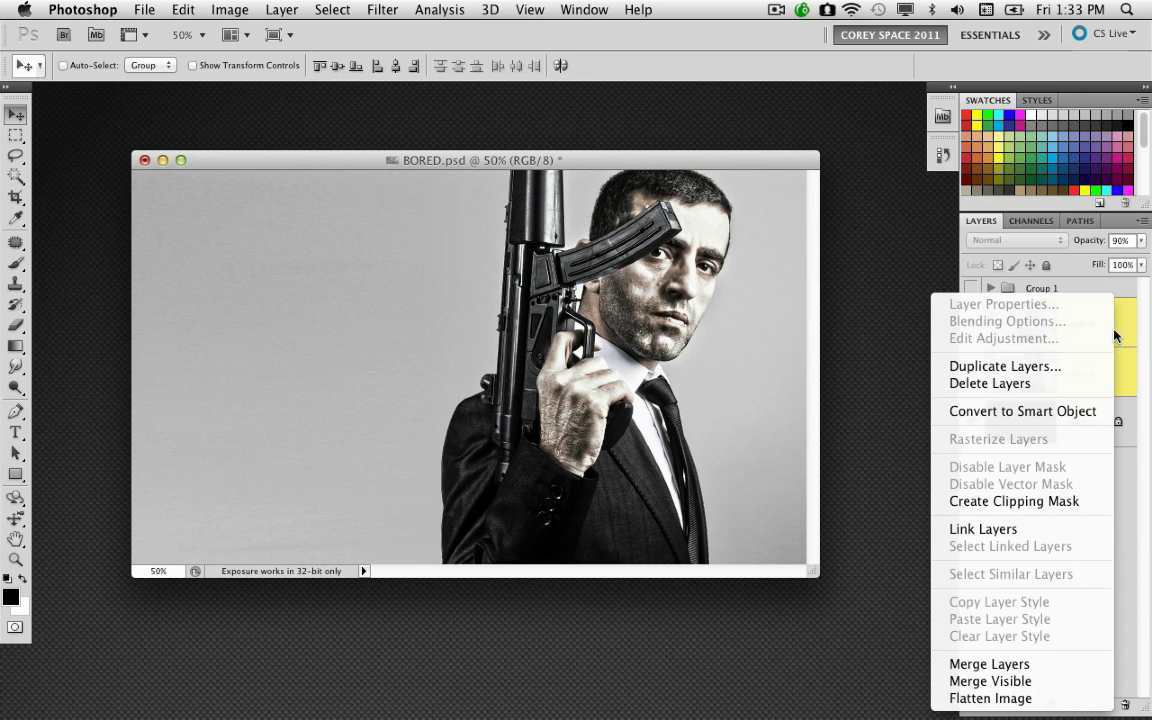
pyautogui.click(1035, 412)
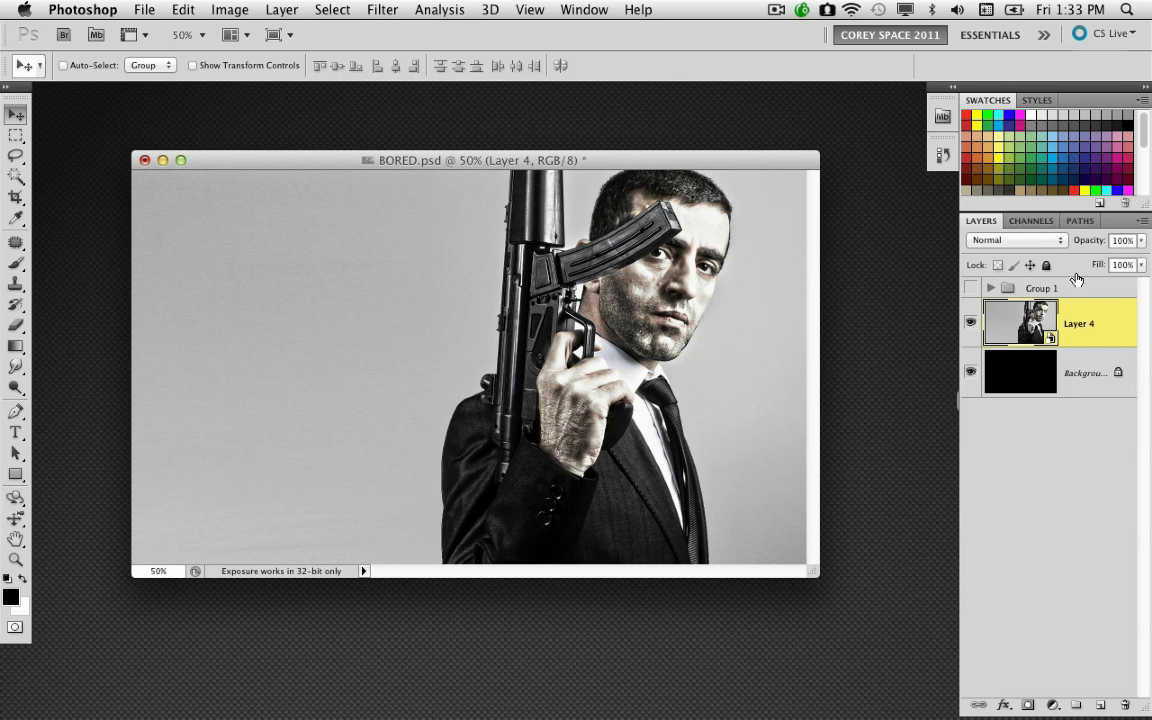
pyautogui.moveTo(476, 159); pyautogui.dragTo(483, 145)
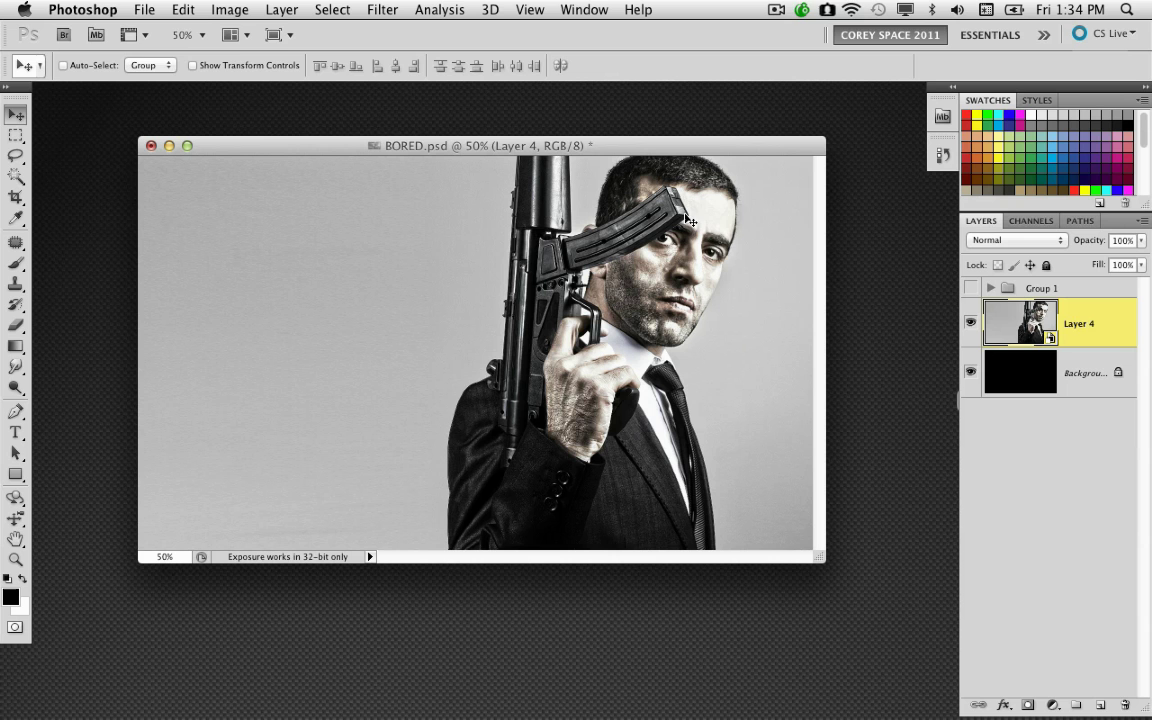
# - Draw a wide Rectangle tool path in Paths mode across the eyes and gun, nudged slightly right
pyautogui.click(16, 473)
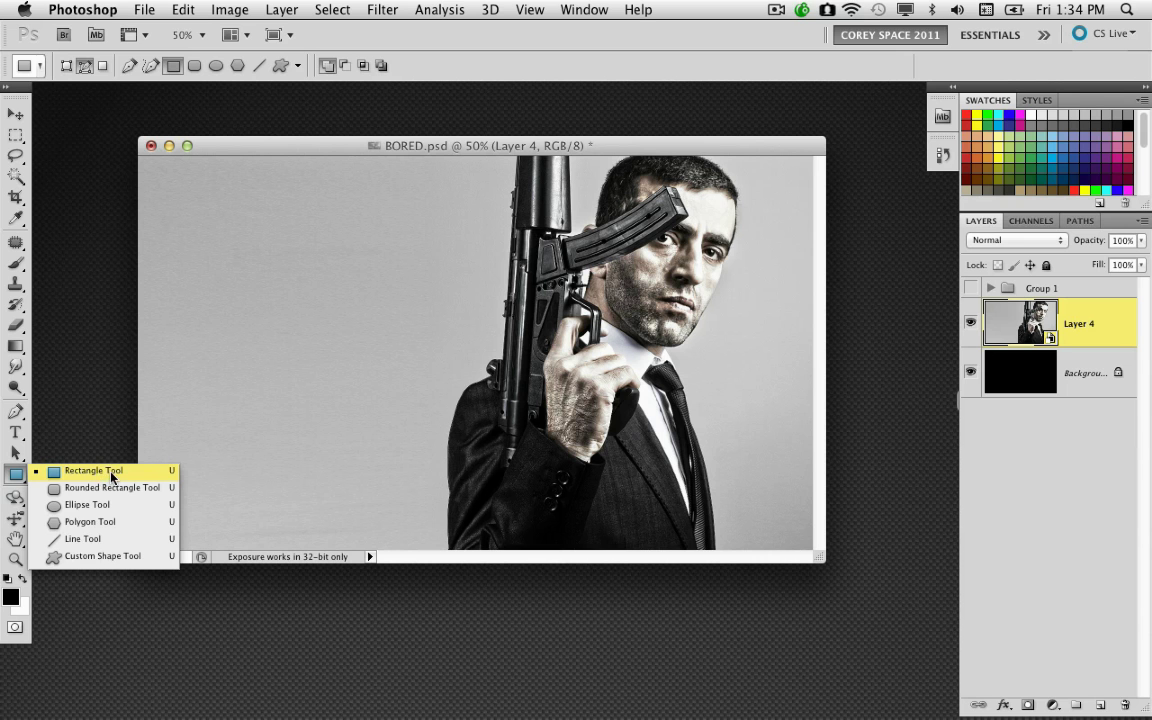
pyautogui.click(111, 476)
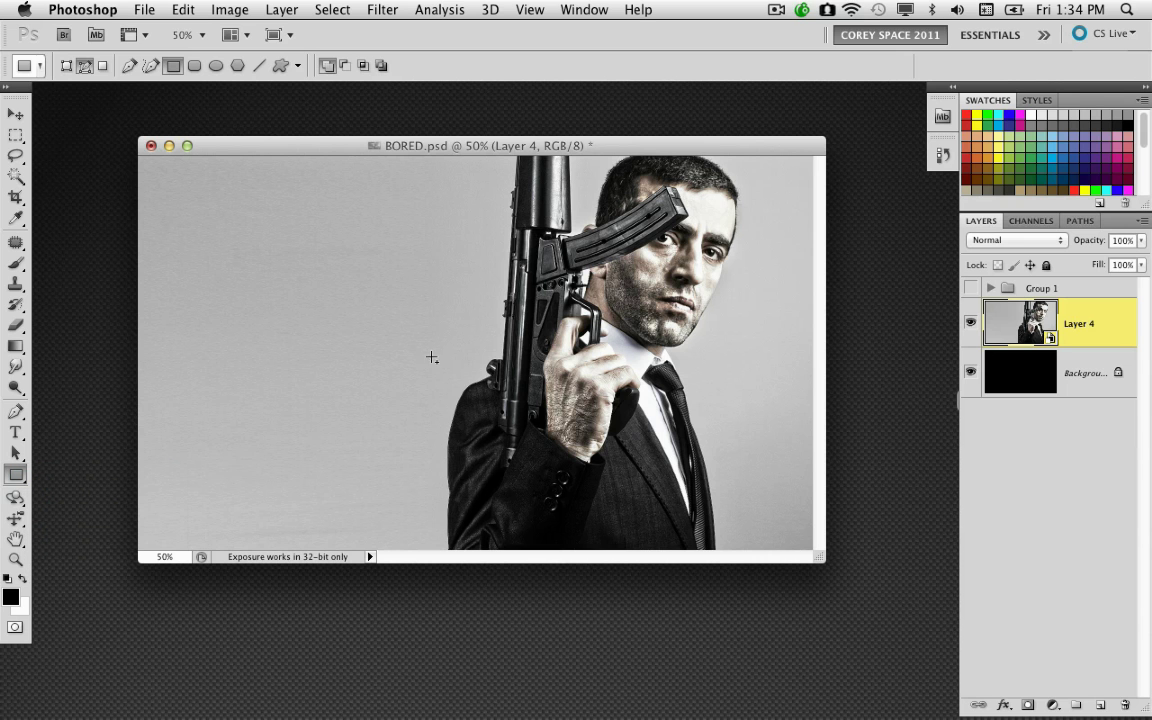
pyautogui.click(86, 66)
pyautogui.moveTo(382, 219); pyautogui.dragTo(816, 278)
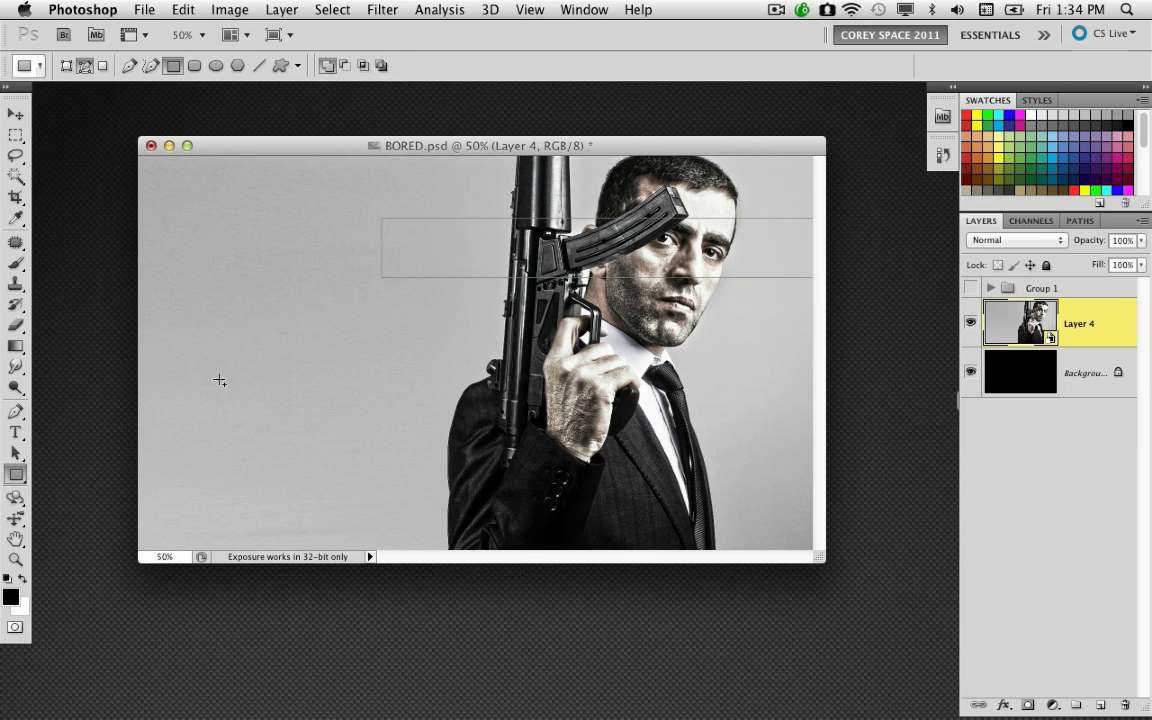
pyautogui.click(15, 453)
pyautogui.click(456, 253)
pyautogui.moveTo(456, 253); pyautogui.dragTo(481, 251)
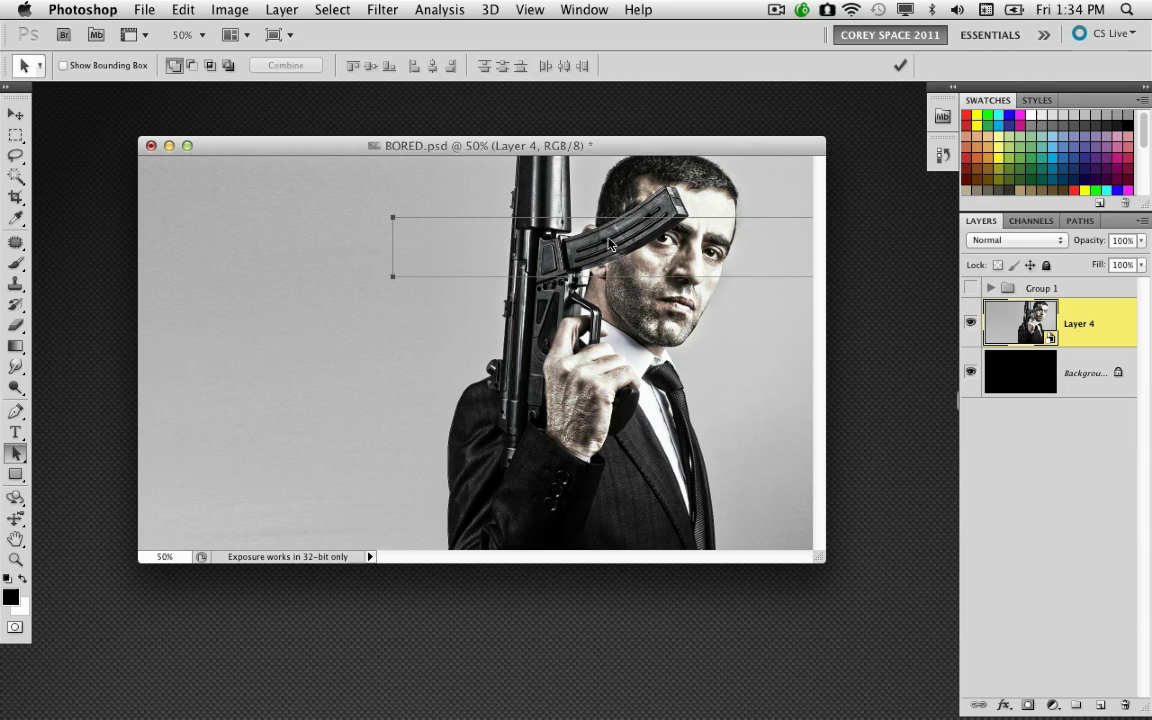
# - Turn the rectangle path into a vector mask on Layer 4 via Vector Mask > Current Path
pyautogui.click(281, 10)
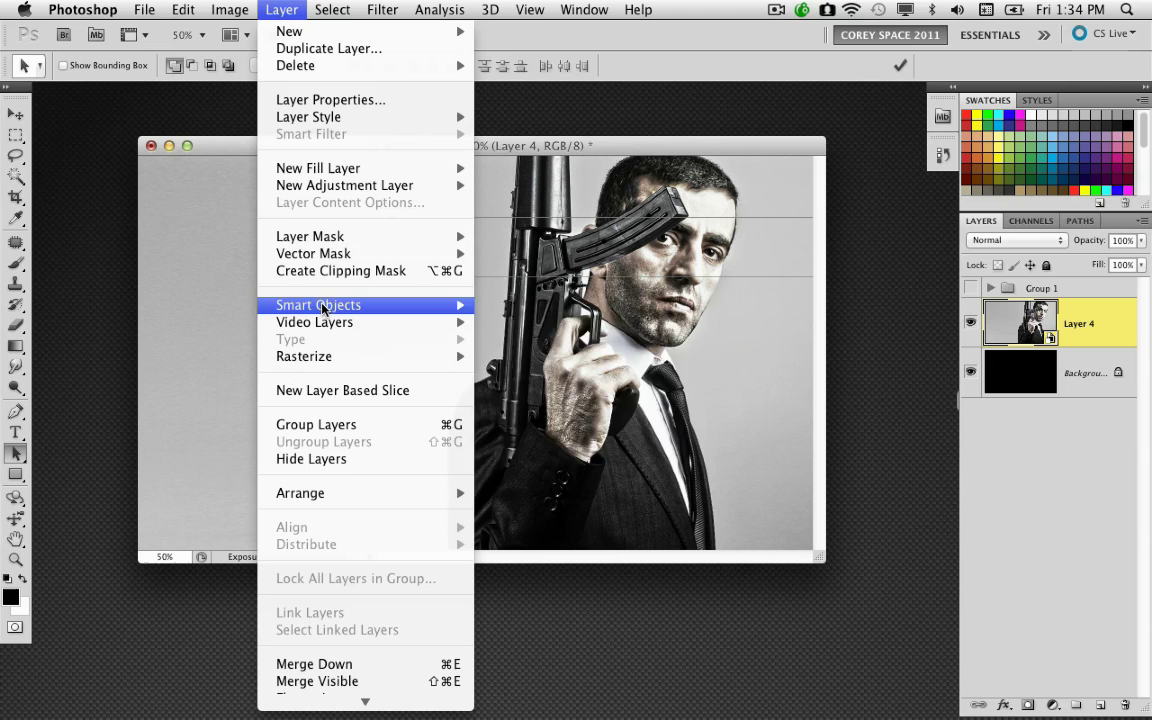
pyautogui.moveTo(385, 253)
pyautogui.click(531, 288)
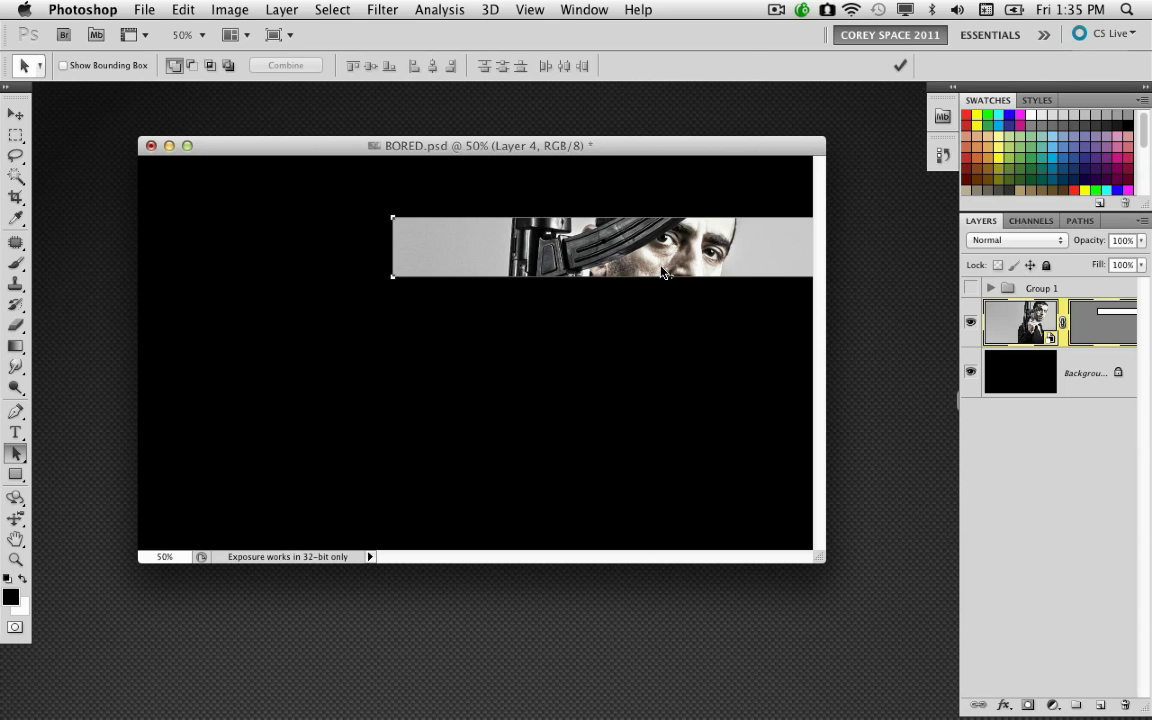
# - Copy the strip path to the top and transform it thinner and narrower
pyautogui.moveTo(579, 245); pyautogui.dragTo(433, 304)
pyautogui.press('super+z')
pyautogui.moveTo(642, 278); pyautogui.dragTo(625, 207)
pyautogui.moveTo(820, 558); pyautogui.dragTo(875, 645)
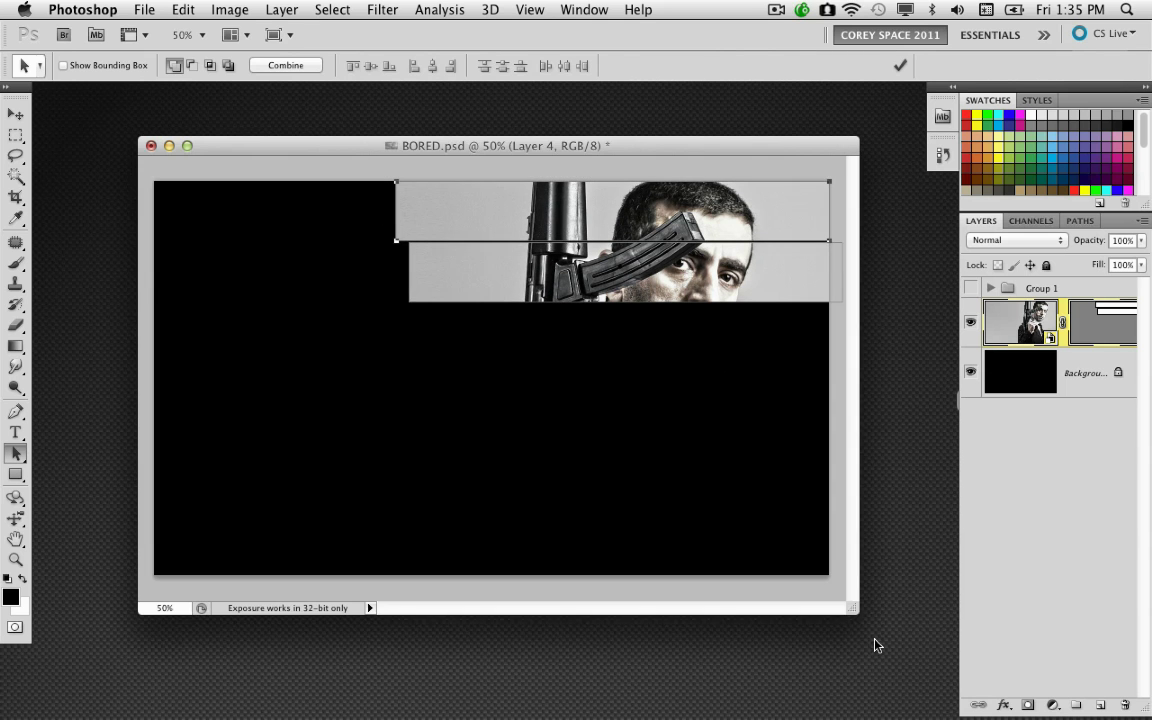
pyautogui.press('super+t')
pyautogui.moveTo(625, 200); pyautogui.dragTo(625, 215)
pyautogui.moveTo(842, 259); pyautogui.dragTo(851, 250)
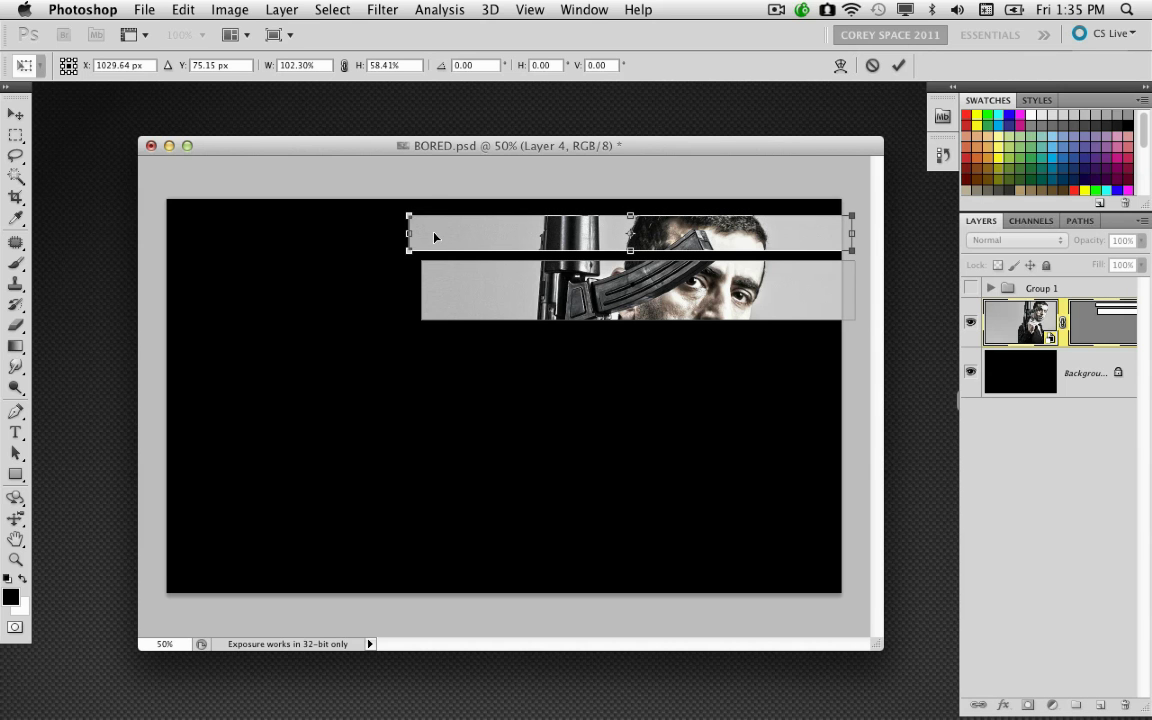
pyautogui.moveTo(408, 233); pyautogui.dragTo(458, 233)
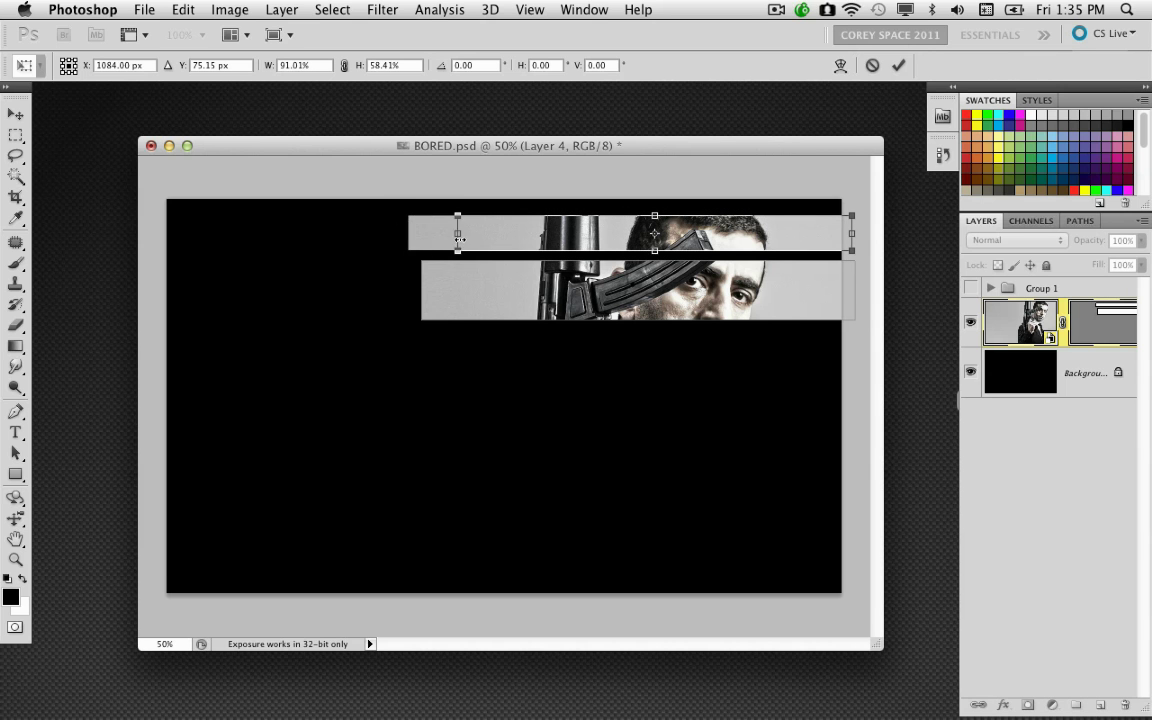
pyautogui.moveTo(655, 217); pyautogui.dragTo(655, 224)
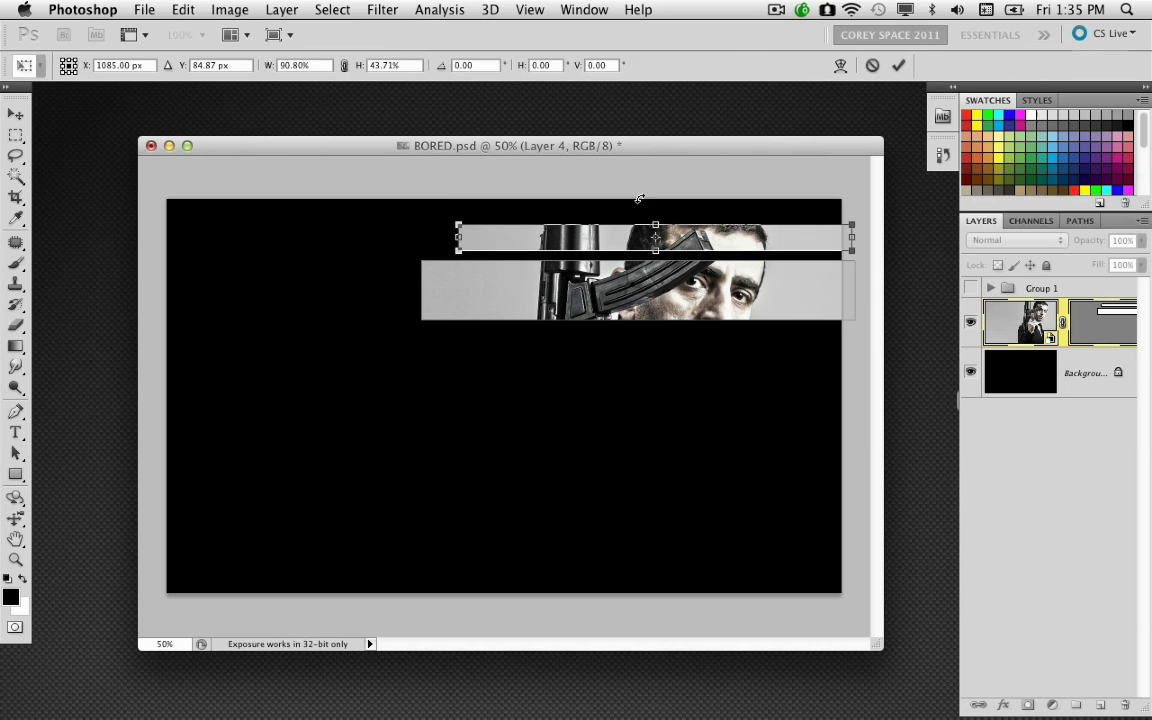
pyautogui.press('Return')
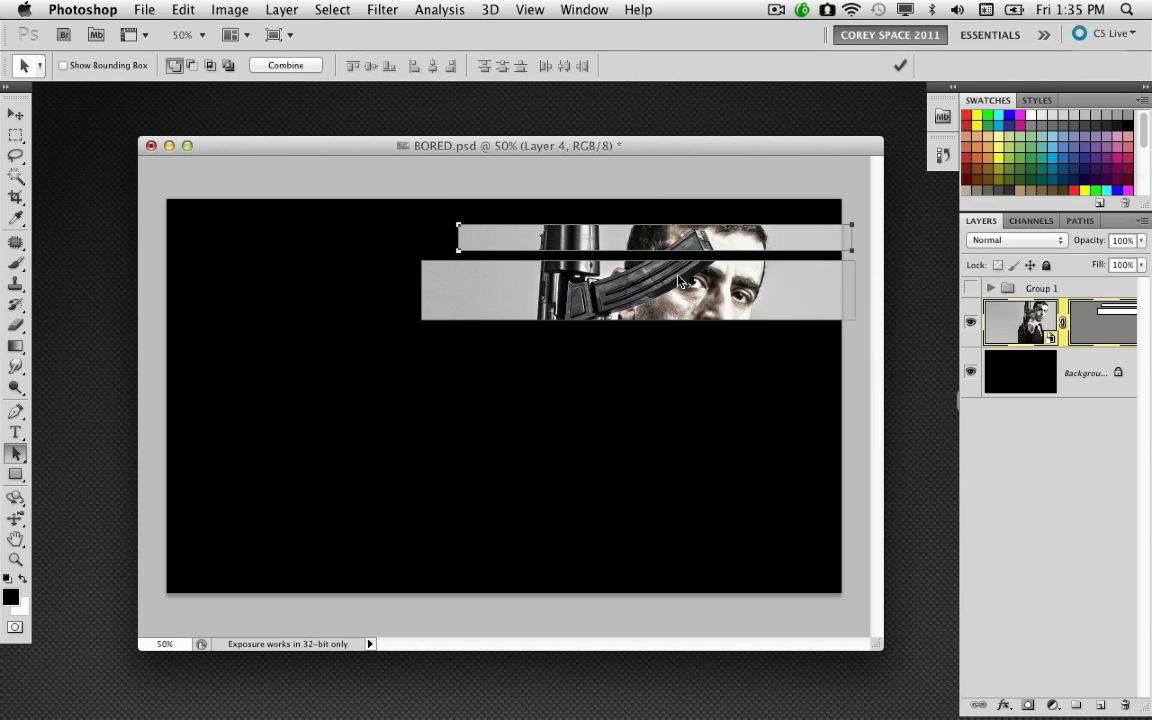
# - Alt-drag a copy of the lower strip to the canvas's left side and nudge it into place
pyautogui.click(713, 300)
pyautogui.moveTo(725, 298); pyautogui.dragTo(386, 303)
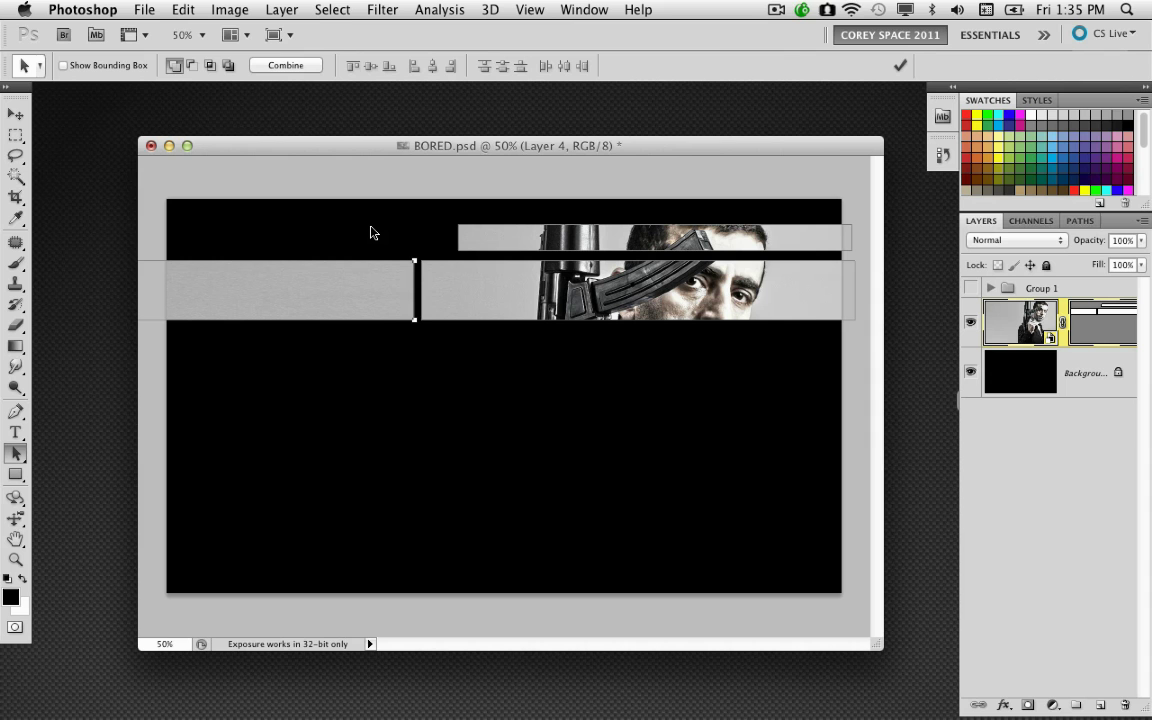
pyautogui.hotkey('shift', 'Left')
pyautogui.hotkey('shift', 'Left')
pyautogui.hotkey('shift', 'Right')
# - Add a thin sliver strip below the face and a narrower strip revealing the chin
pyautogui.moveTo(530, 307); pyautogui.dragTo(546, 378)
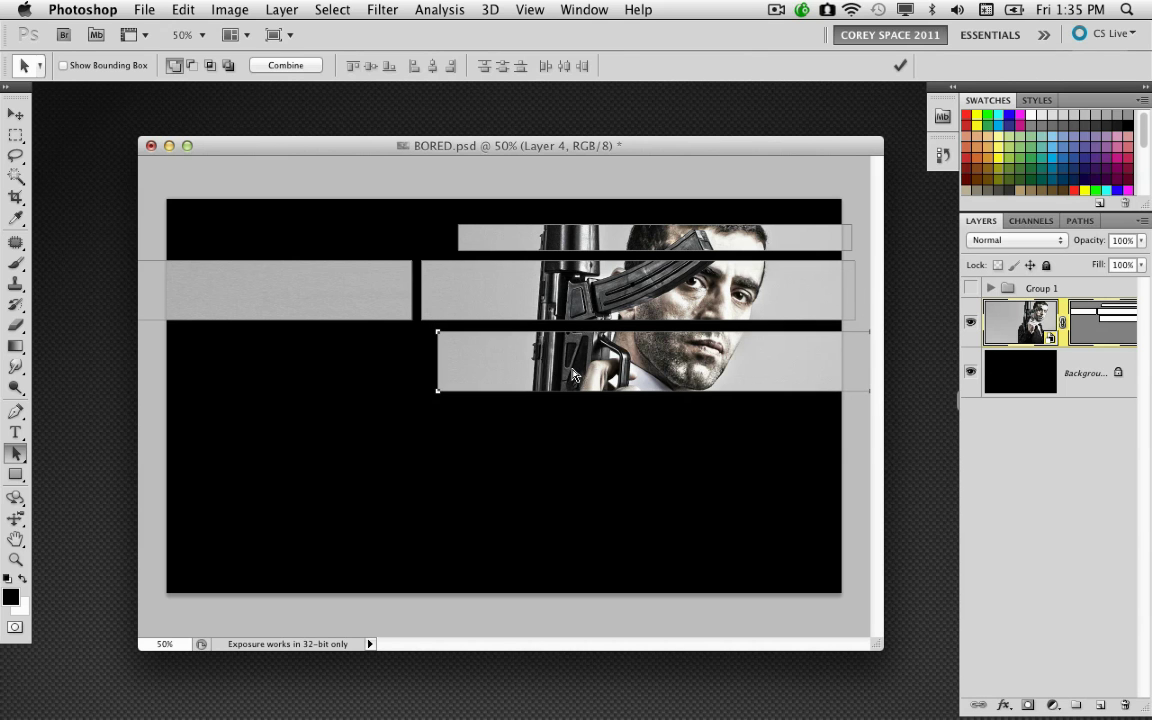
pyautogui.hotkey('ctrl', 't')
pyautogui.moveTo(654, 391); pyautogui.dragTo(655, 340)
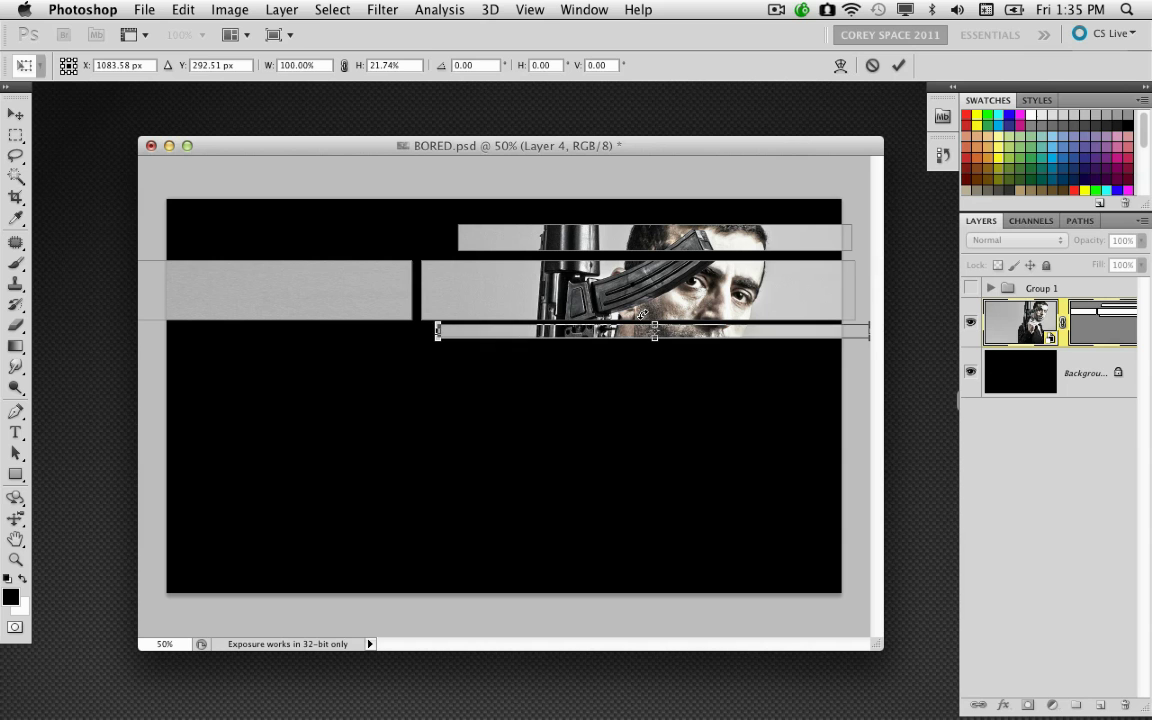
pyautogui.press('Return')
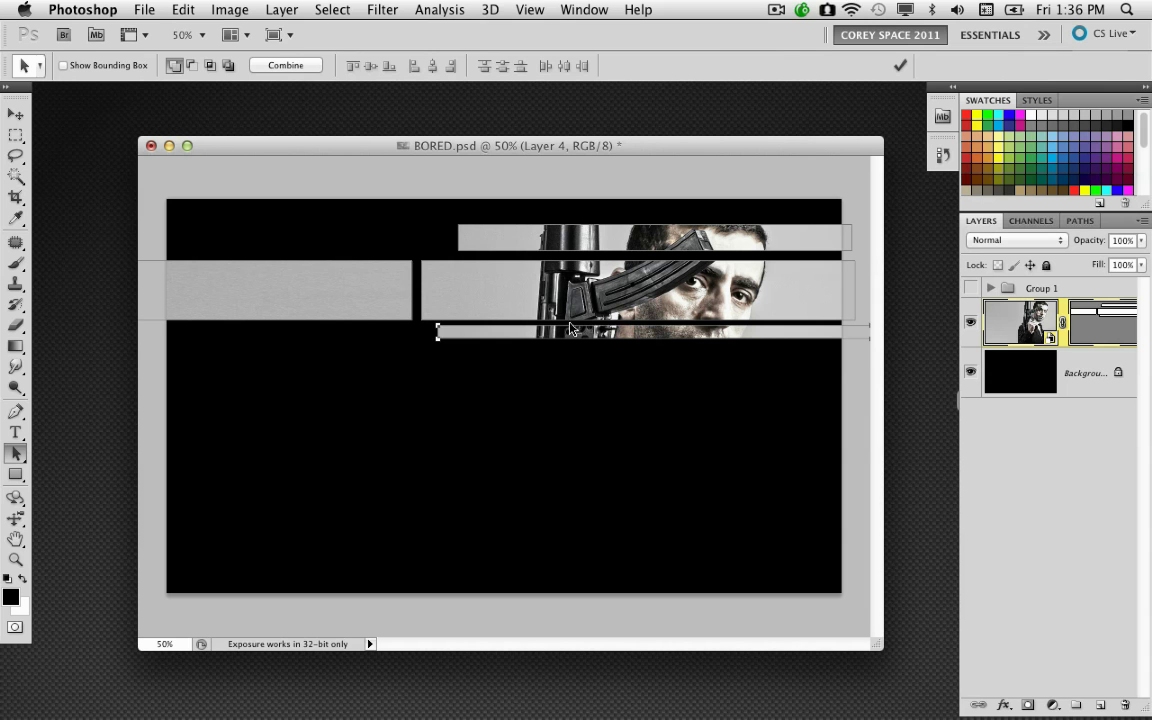
pyautogui.moveTo(565, 338); pyautogui.dragTo(563, 362)
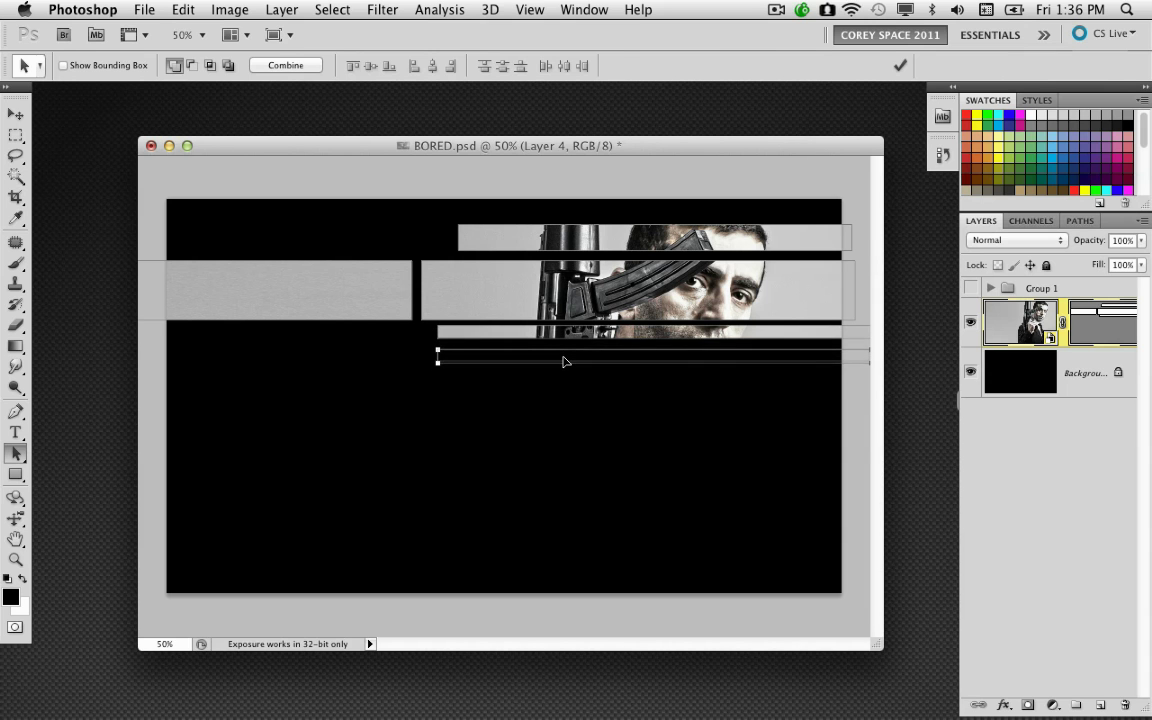
pyautogui.press('super+t')
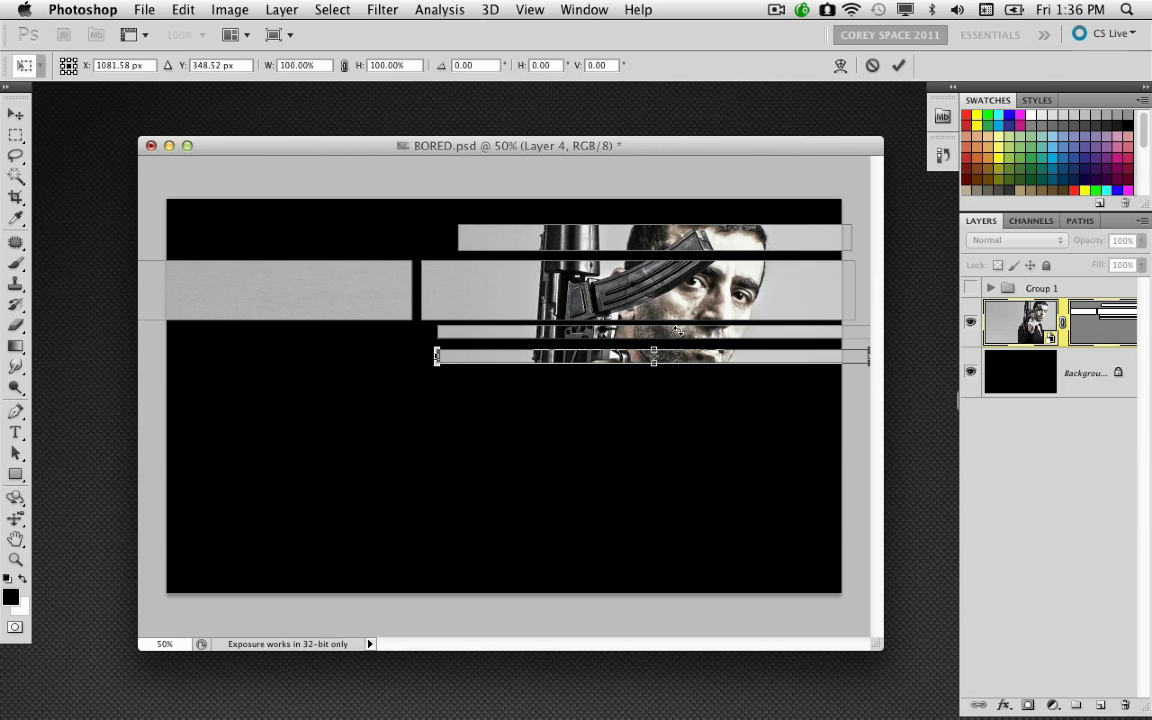
pyautogui.moveTo(658, 366)
pyautogui.mouseDown()
pyautogui.moveTo(656, 408)
pyautogui.moveTo(651, 381)
pyautogui.mouseUp()
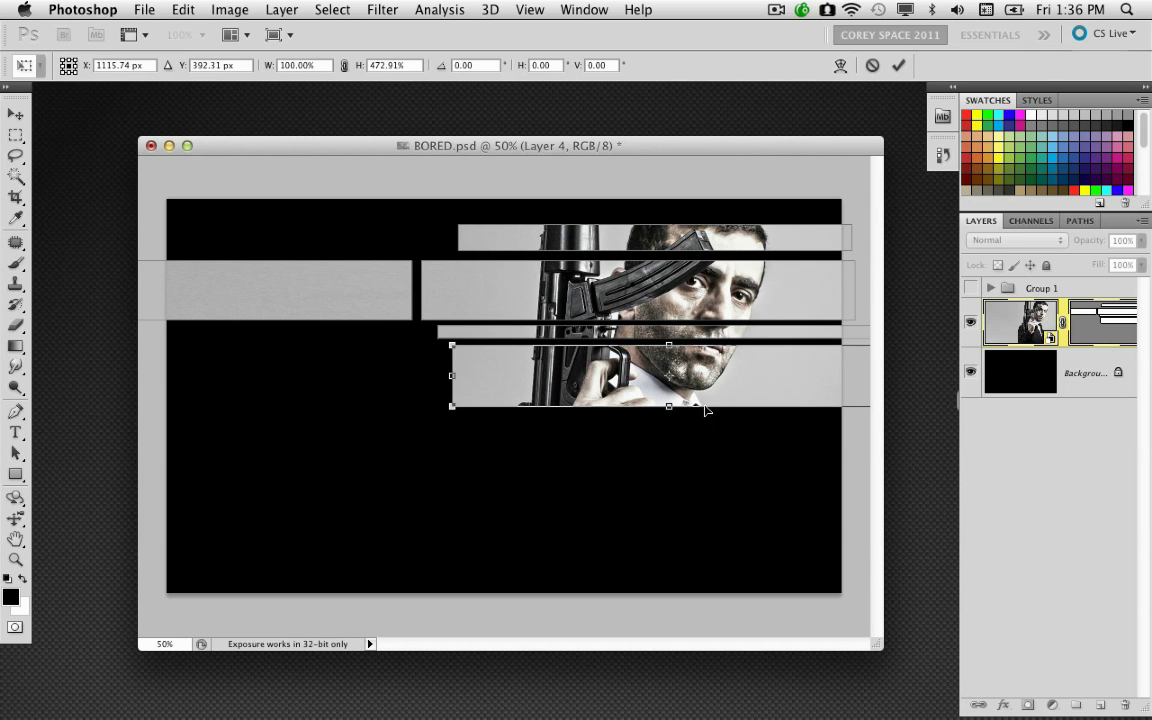
pyautogui.moveTo(446, 377); pyautogui.dragTo(512, 377)
pyautogui.press('Return')
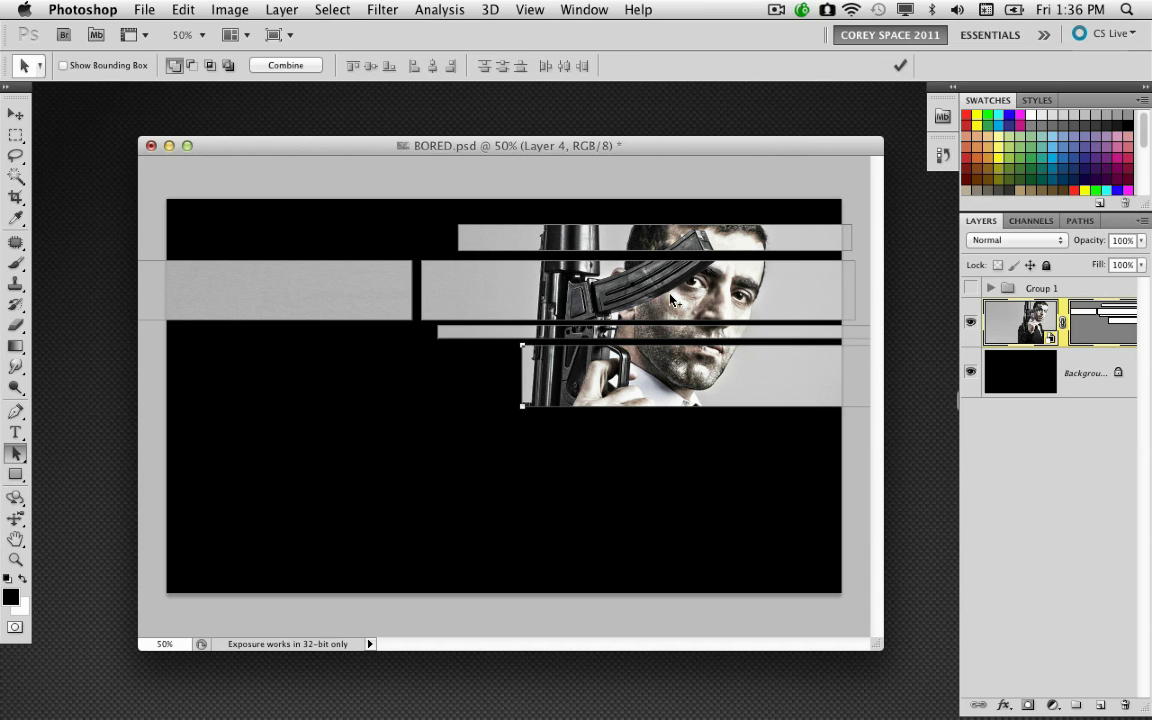
# - Add a strip over the man's hand and a lower strip shifted to the left
pyautogui.moveTo(671, 300); pyautogui.dragTo(678, 452)
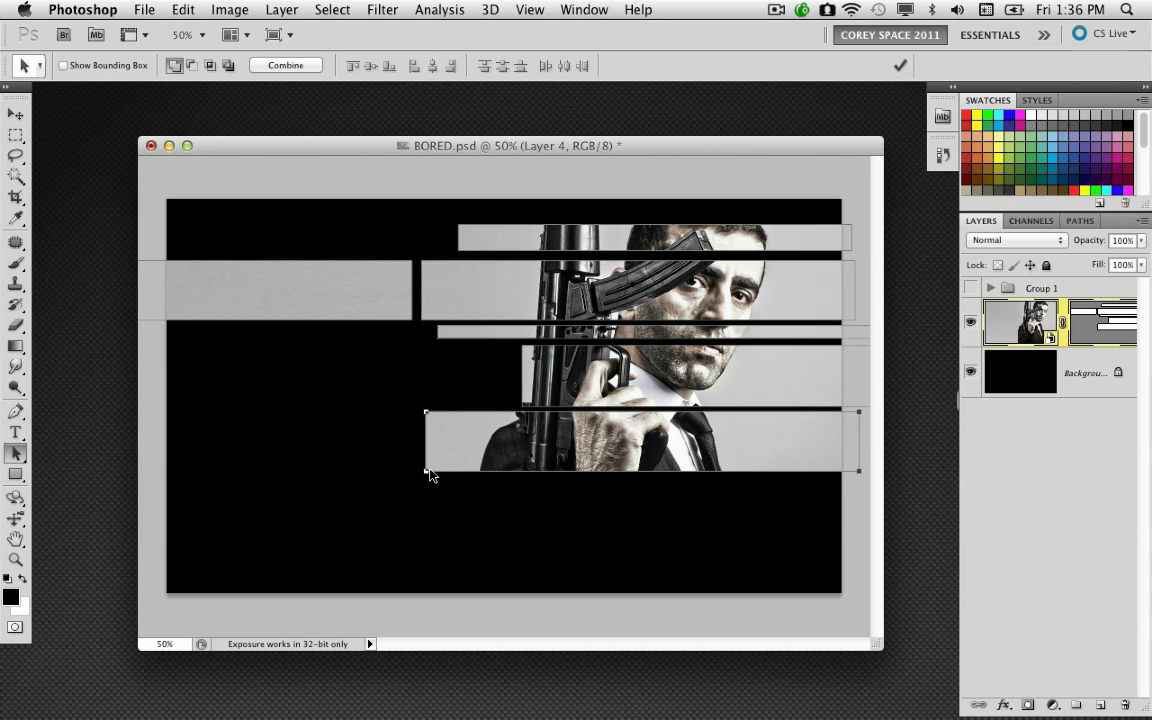
pyautogui.hotkey('ctrl', 't')
pyautogui.moveTo(427, 474); pyautogui.dragTo(596, 446)
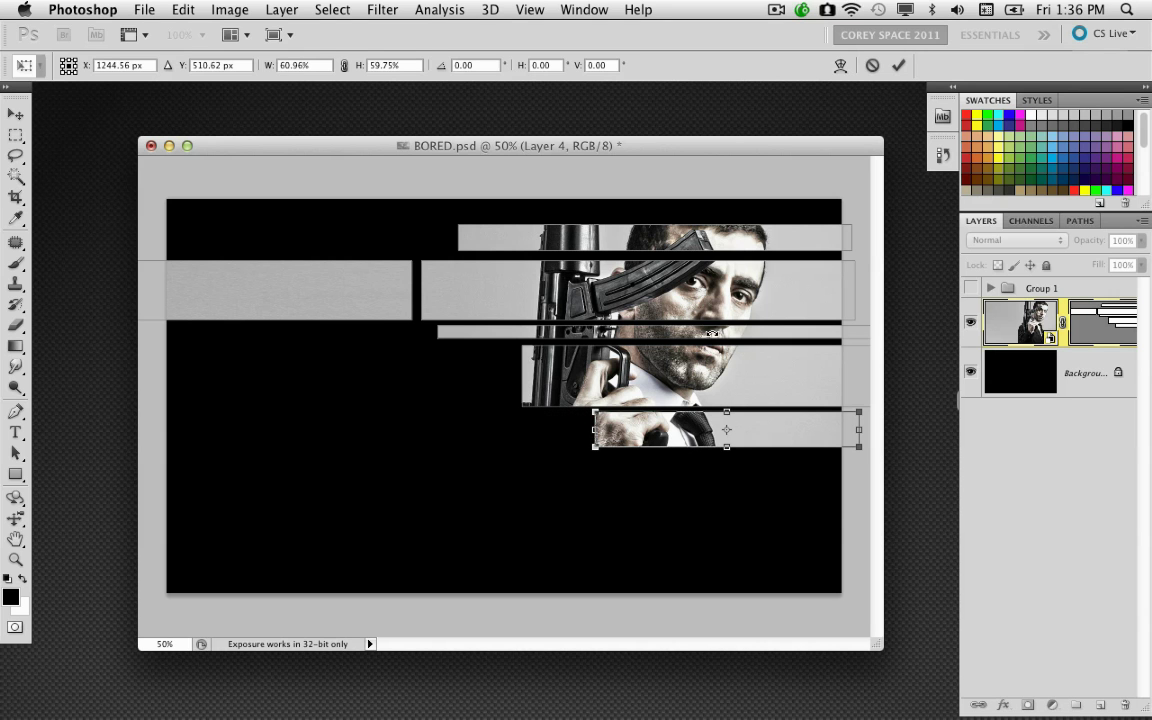
pyautogui.press('Return')
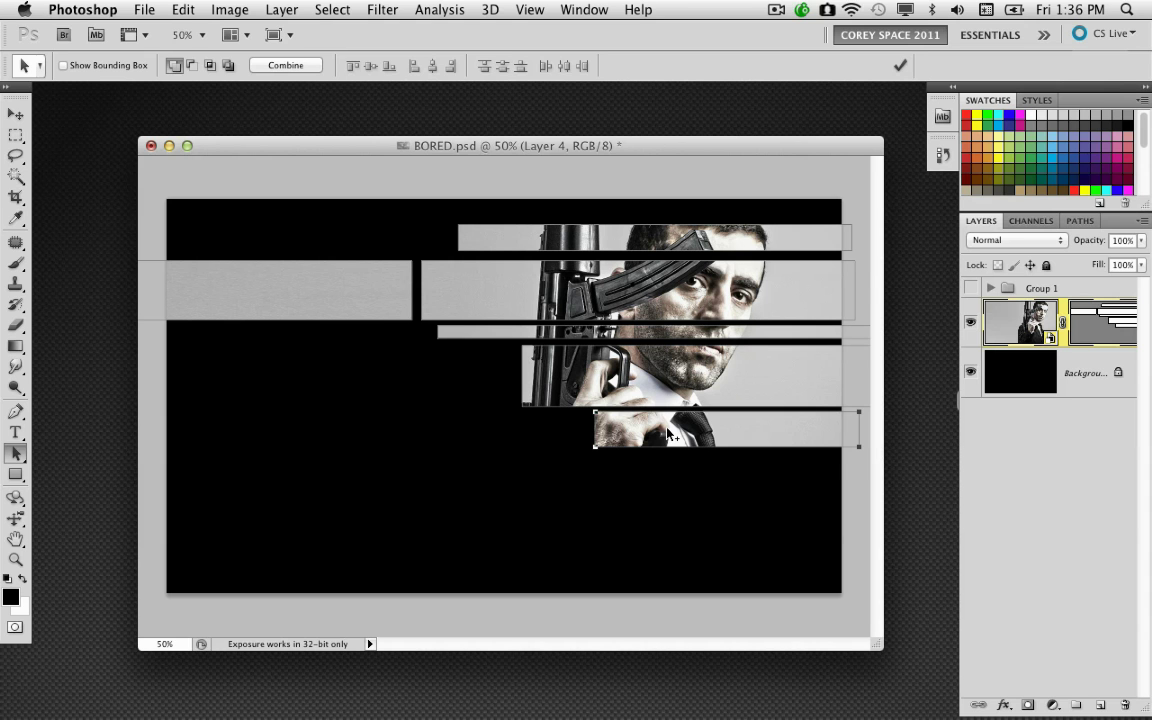
pyautogui.moveTo(668, 433); pyautogui.dragTo(684, 503)
pyautogui.press('super+t')
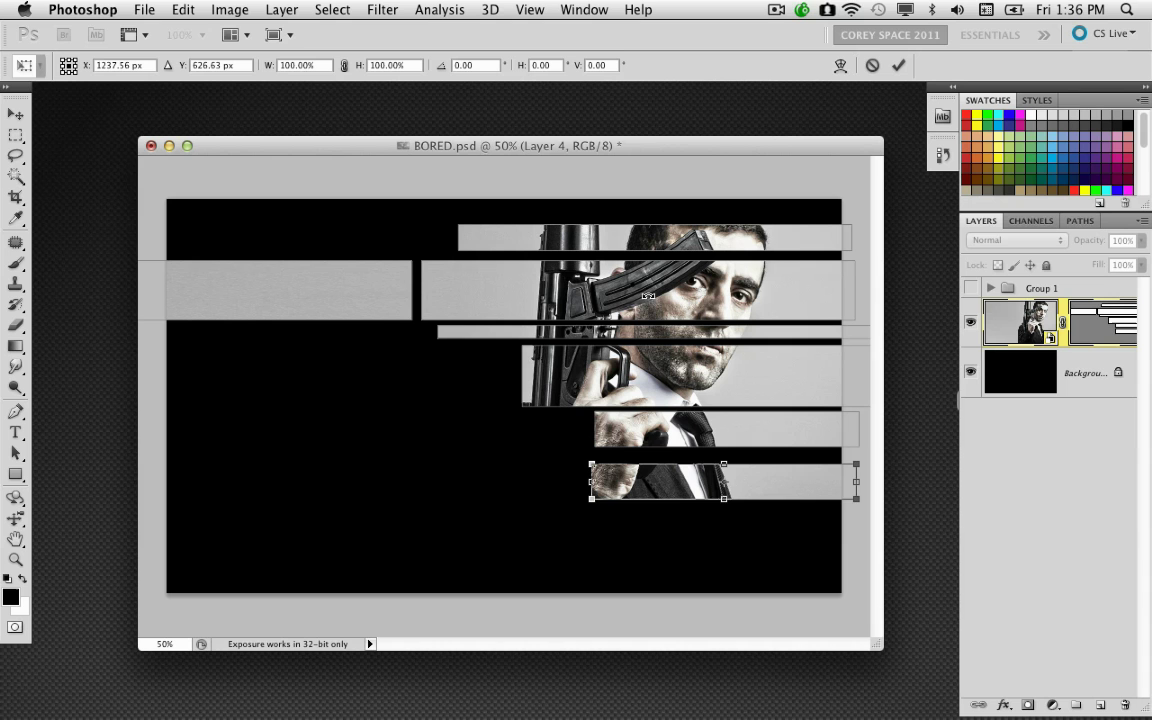
pyautogui.moveTo(601, 493); pyautogui.dragTo(357, 472)
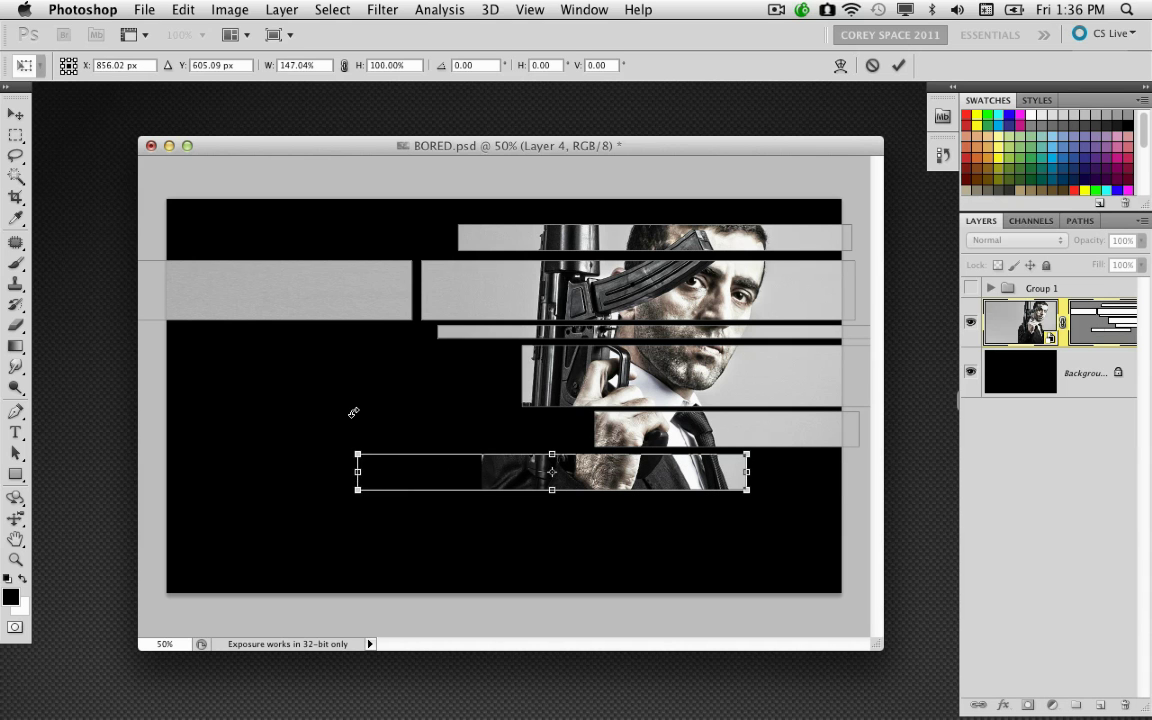
pyautogui.press('Return')
# - Add a thin, wider strip near the bottom of the canvas, nudged down slightly
pyautogui.moveTo(506, 464); pyautogui.dragTo(462, 571)
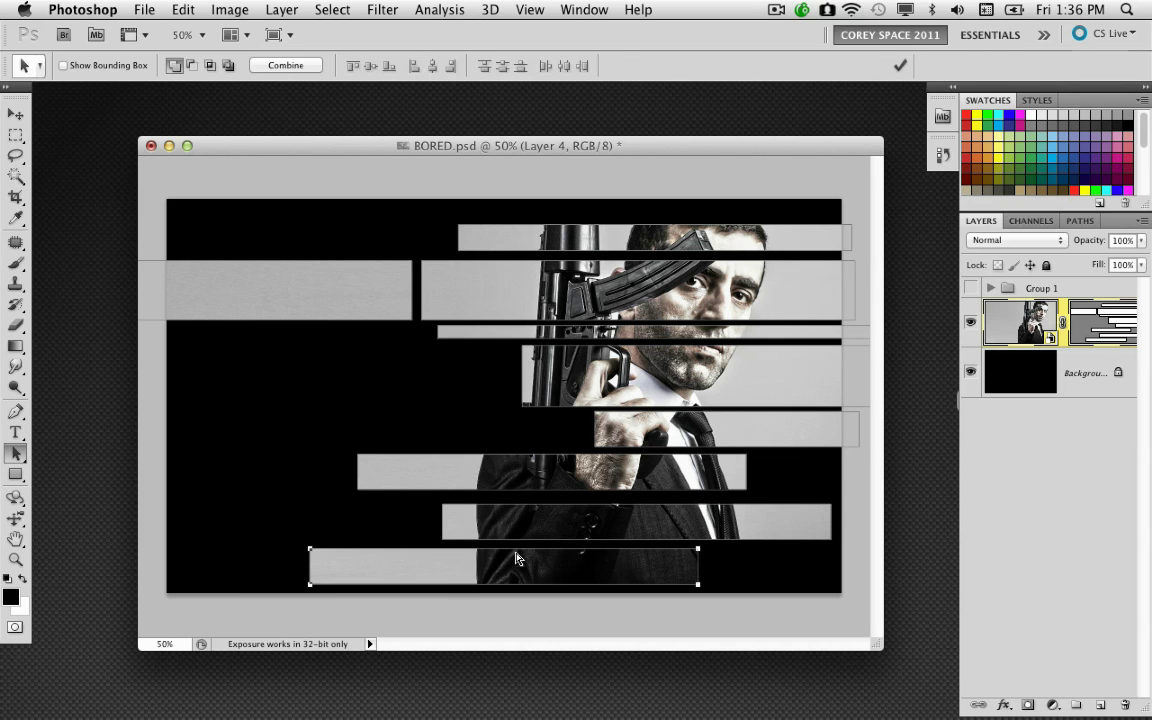
pyautogui.hotkey('ctrl', 't')
pyautogui.moveTo(691, 558); pyautogui.dragTo(757, 560)
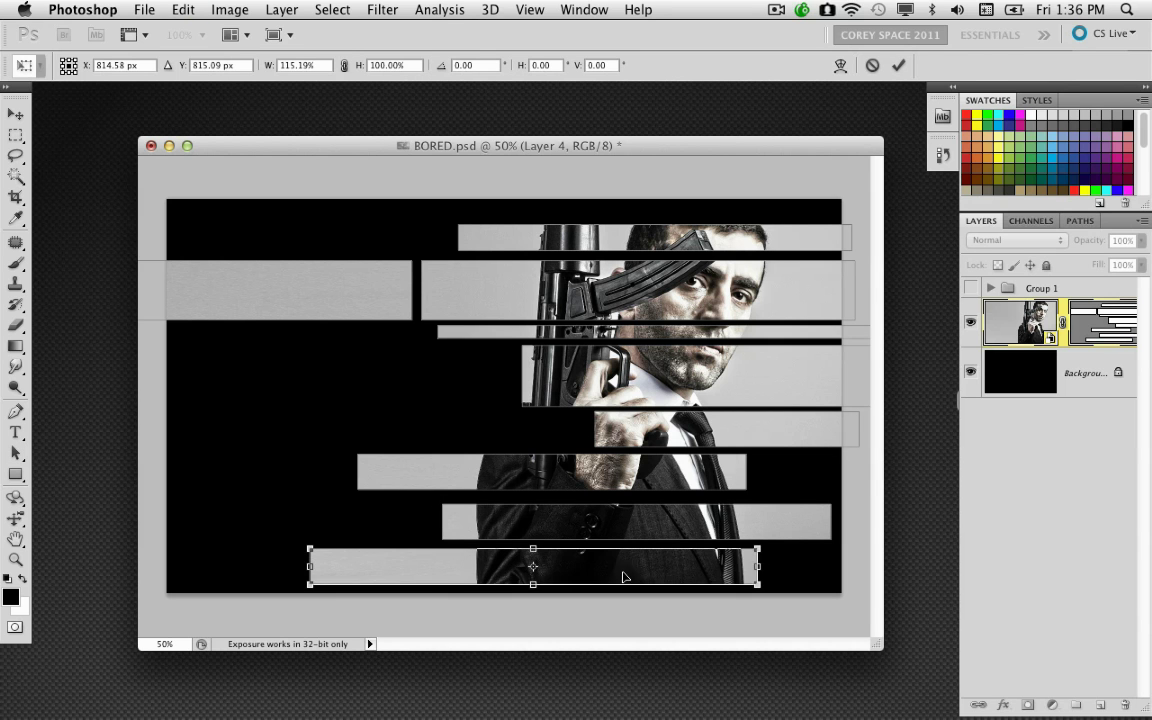
pyautogui.moveTo(534, 583); pyautogui.dragTo(534, 562)
pyautogui.press('Return')
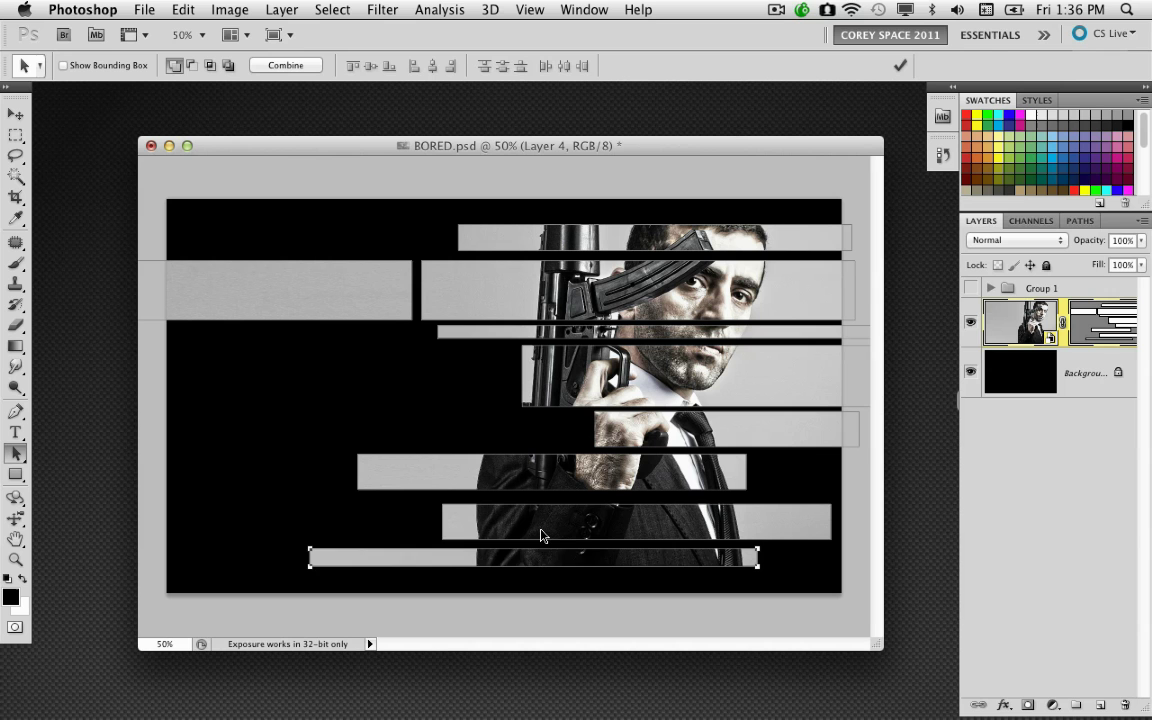
pyautogui.hotkey('shift', 'Down')
pyautogui.press('u')
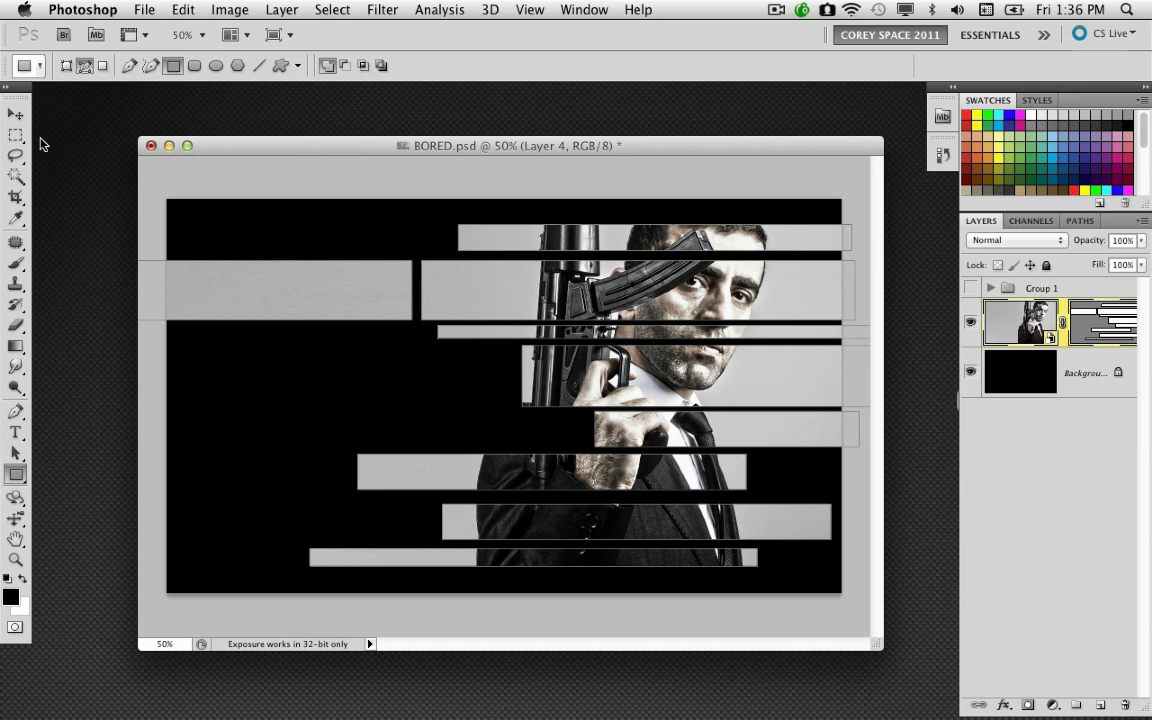
# - Copy a bar strip to the left at mid-height, then shorten and narrow it
pyautogui.click(16, 453)
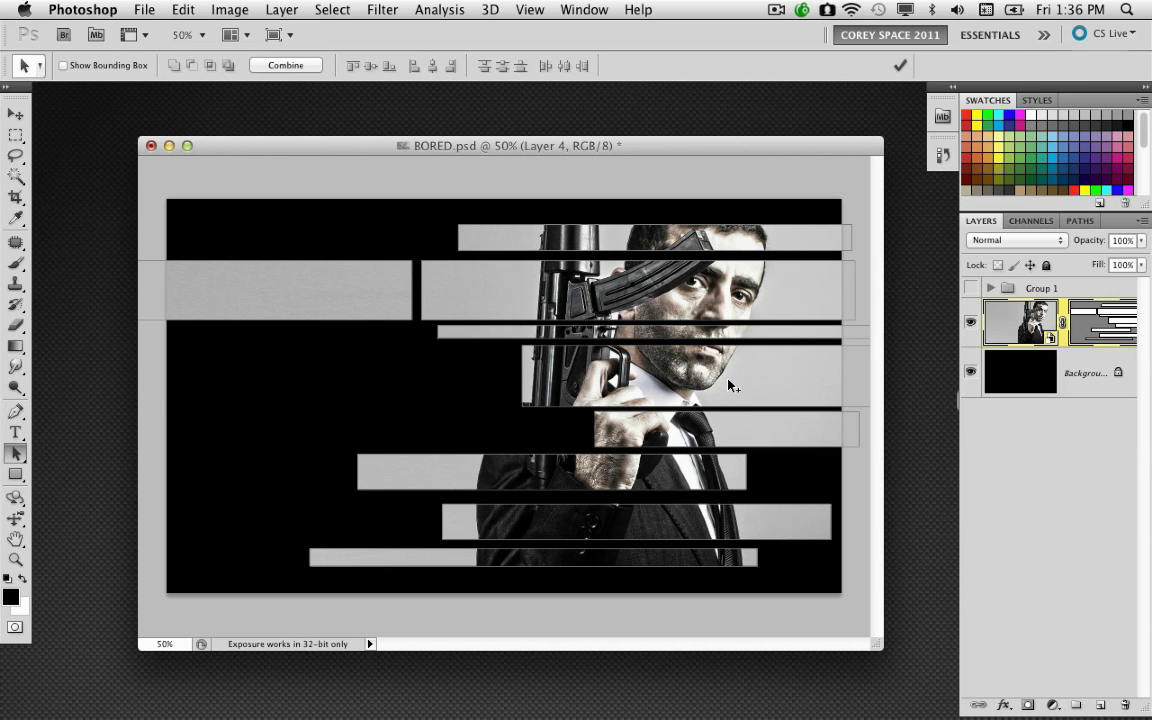
pyautogui.moveTo(732, 385); pyautogui.dragTo(334, 386)
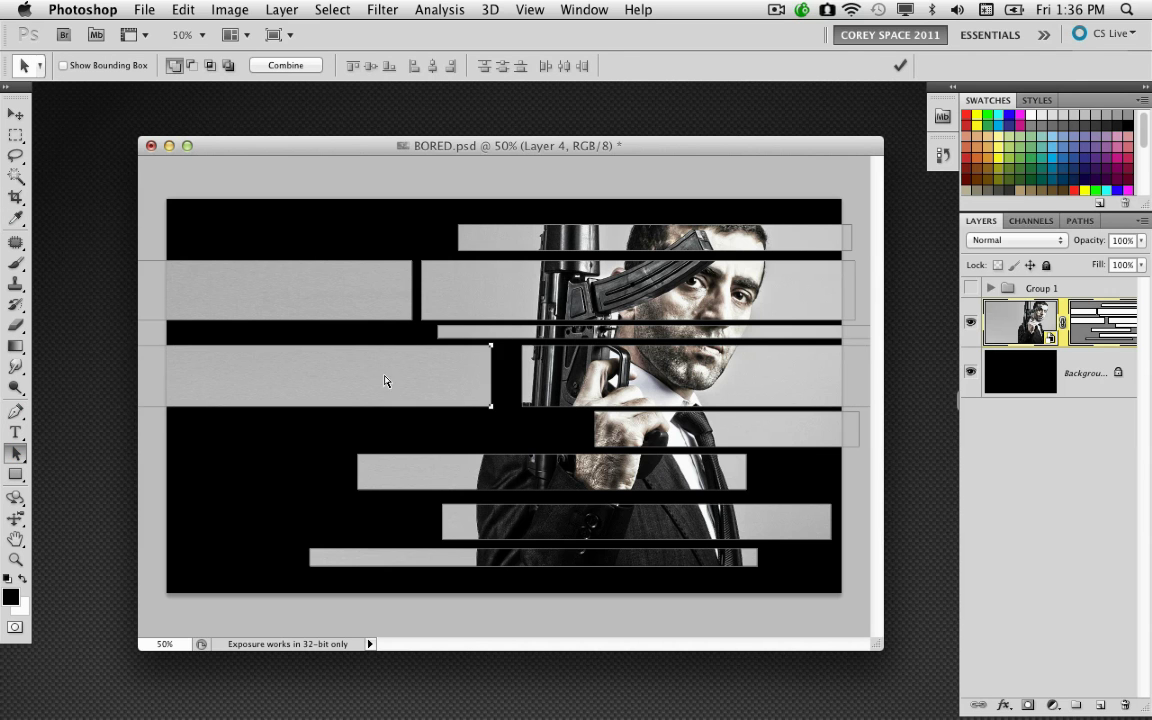
pyautogui.hotkey('ctrl', 't')
pyautogui.moveTo(491, 406); pyautogui.dragTo(496, 437)
pyautogui.press('Return')
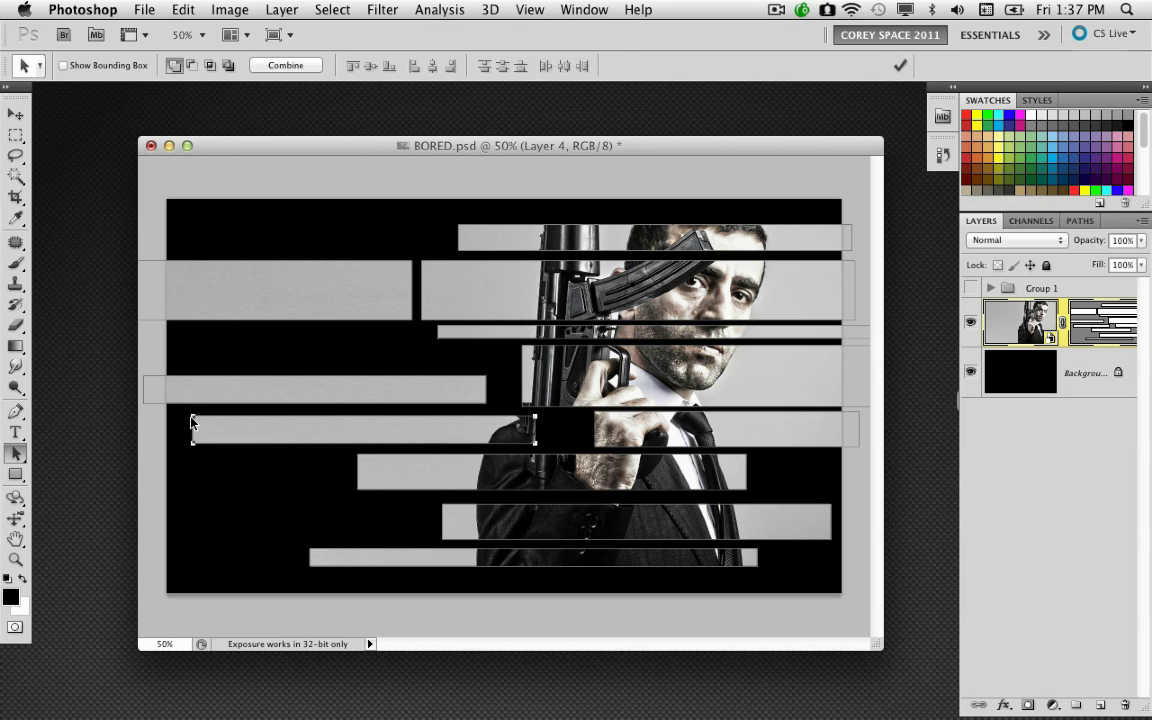
pyautogui.hotkey('ctrl', 't')
pyautogui.moveTo(193, 429); pyautogui.dragTo(339, 440)
pyautogui.press('Return')
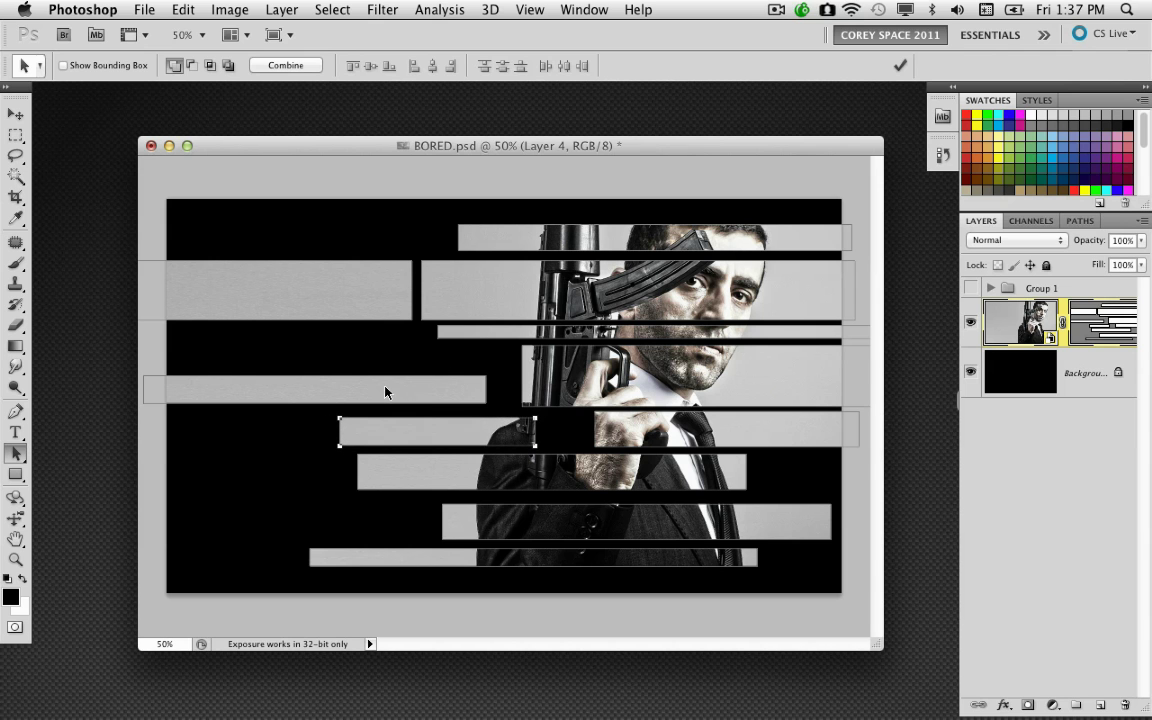
pyautogui.moveTo(385, 392); pyautogui.dragTo(352, 366)
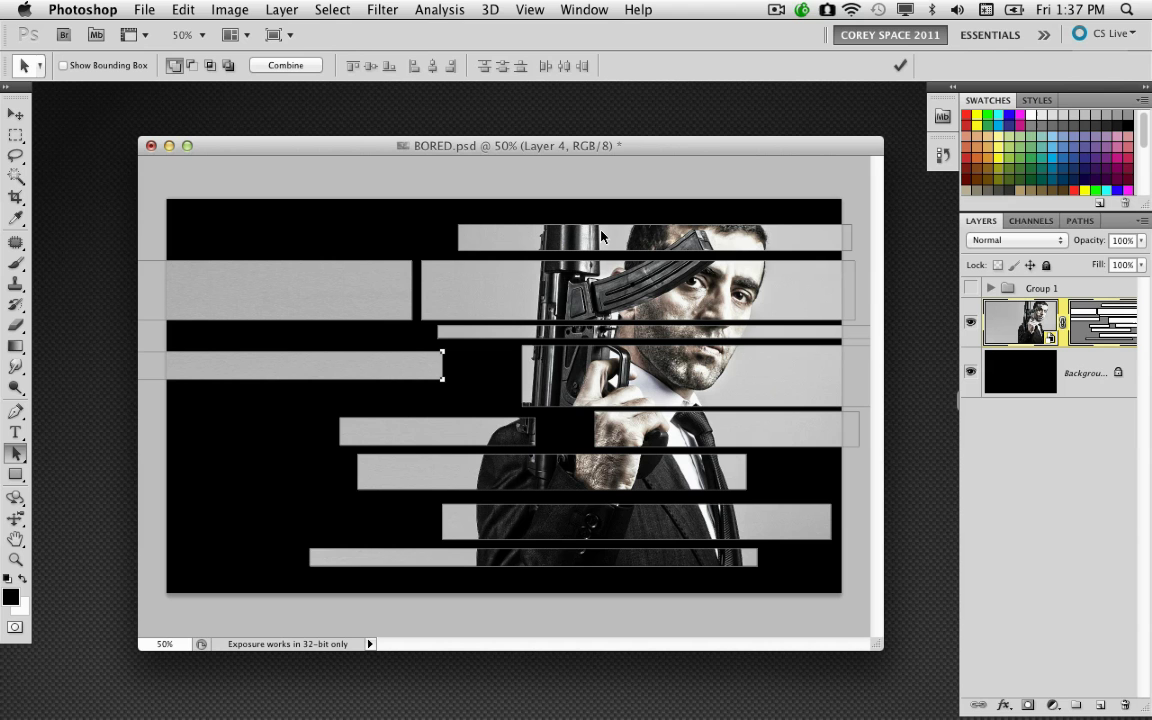
# - Copy a strip to the top left, and make it and the lower-left strip taller
pyautogui.moveTo(779, 238); pyautogui.dragTo(368, 220)
pyautogui.hotkey('ctrl', 't')
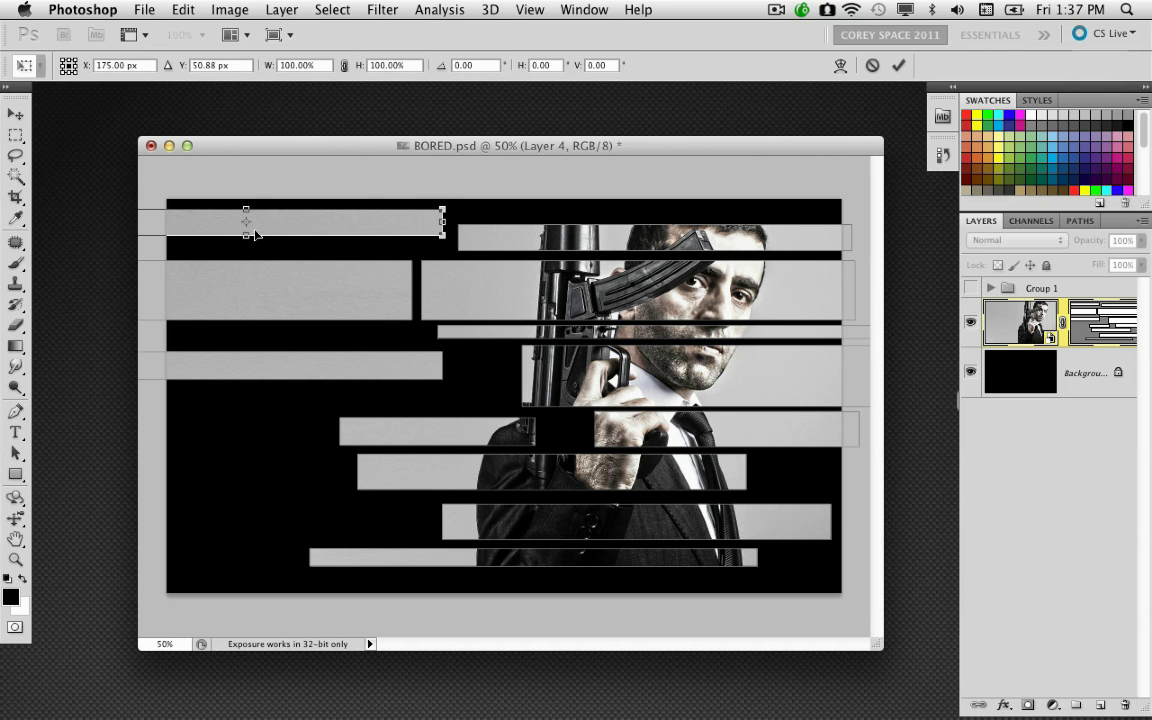
pyautogui.moveTo(256, 234); pyautogui.dragTo(255, 247)
pyautogui.press('Return')
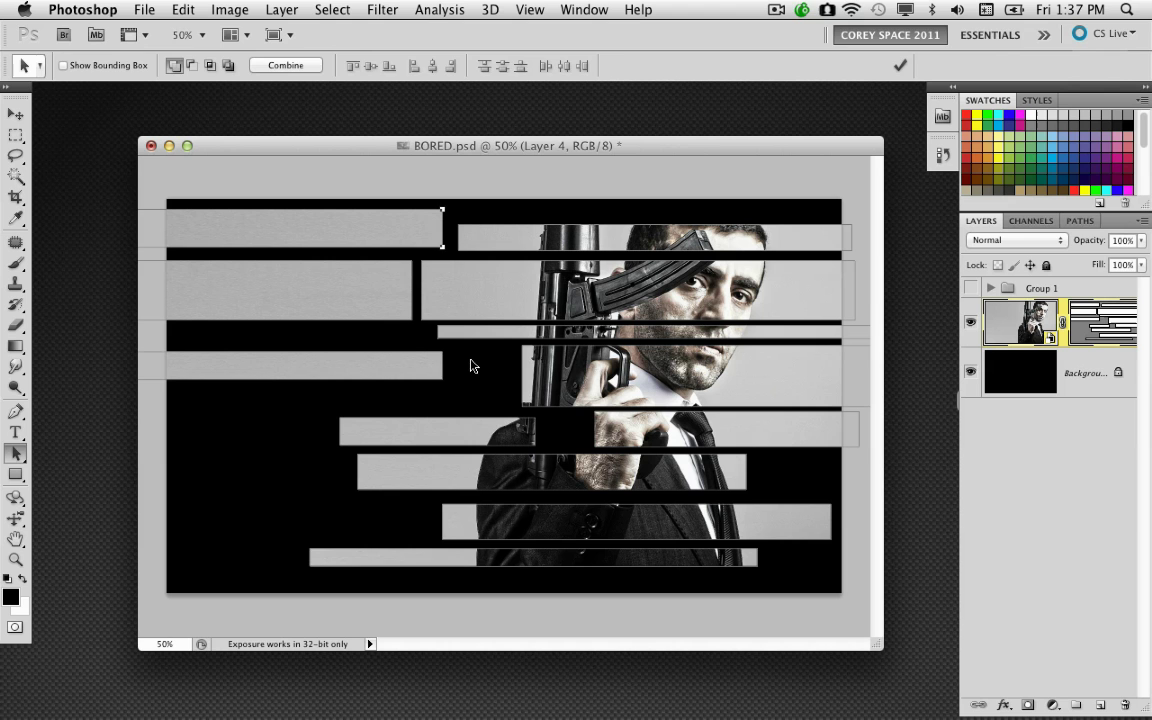
pyautogui.click(437, 362)
pyautogui.hotkey('ctrl', 't')
pyautogui.moveTo(271, 378); pyautogui.dragTo(270, 398)
pyautogui.moveTo(271, 351); pyautogui.dragTo(267, 347)
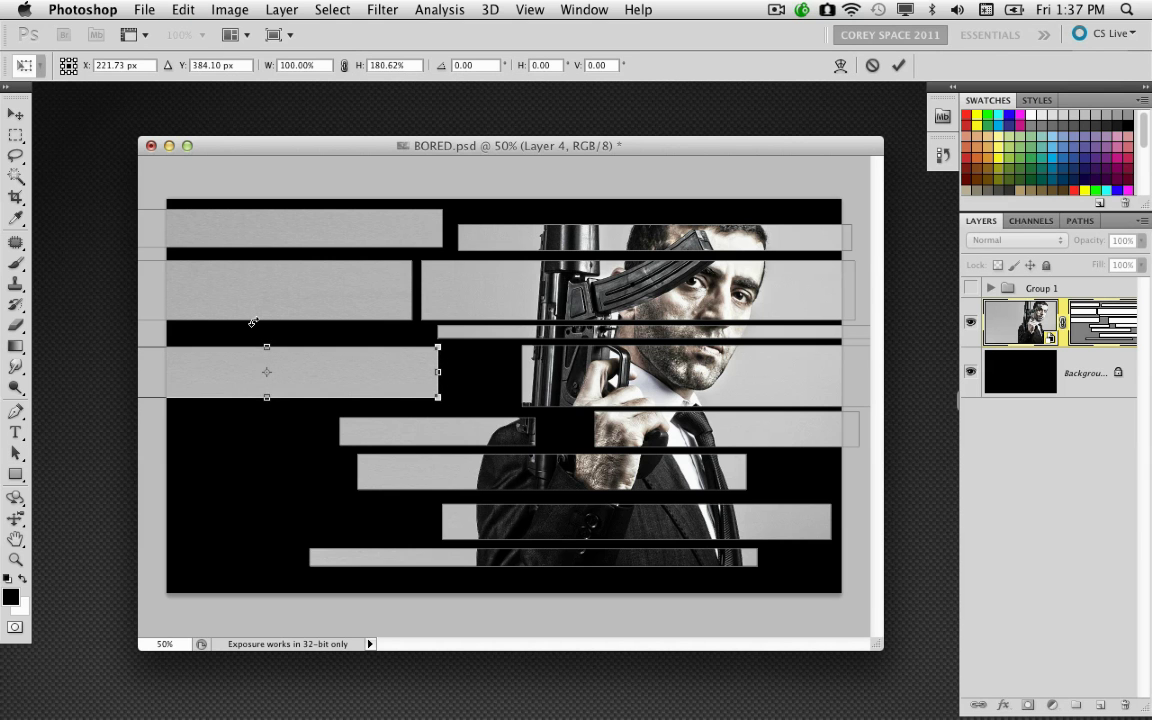
pyautogui.press('Return')
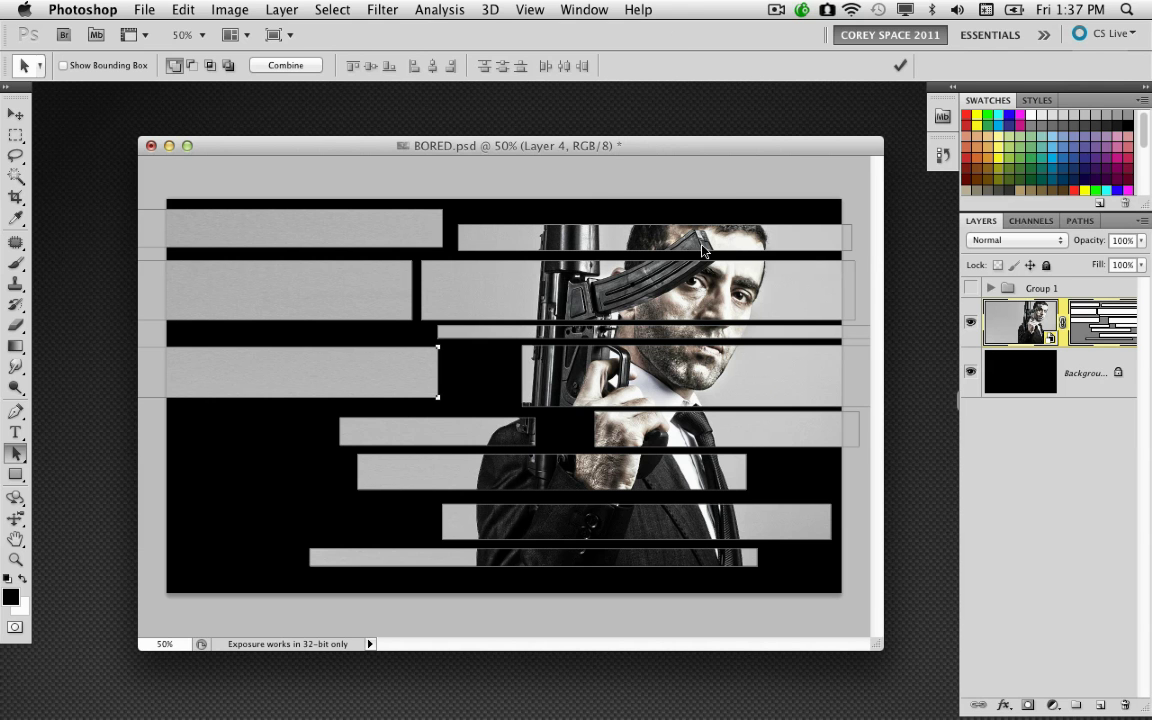
# - Select all the bar paths, nudge them slightly down and left, then deselect
pyautogui.moveTo(143, 163); pyautogui.dragTo(800, 548)
pyautogui.moveTo(640, 400); pyautogui.dragTo(620, 383)
pyautogui.press('super+z')
pyautogui.press('super+z')
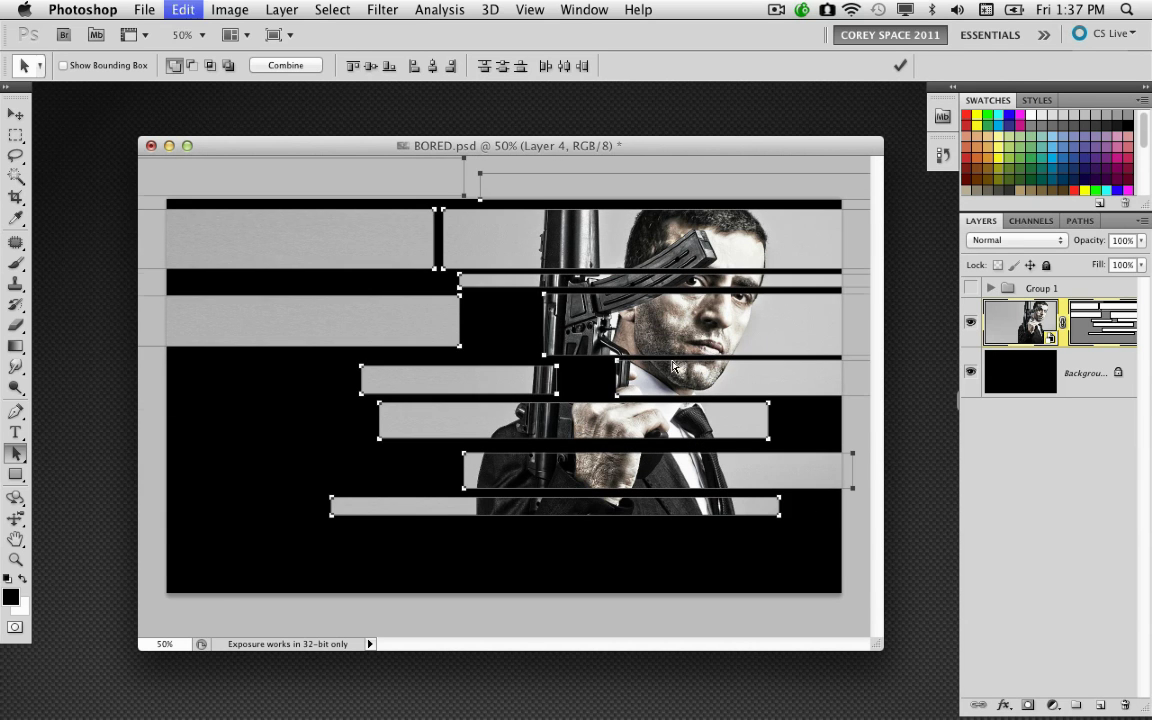
pyautogui.hotkey('shift', 'Down')
pyautogui.hotkey('shift', 'Down')
pyautogui.hotkey('shift', 'Down')
pyautogui.hotkey('shift', 'Down')
pyautogui.hotkey('shift', 'Down')
pyautogui.hotkey('shift', 'Down')
pyautogui.hotkey('shift', 'Down')
pyautogui.hotkey('shift', 'Down')
pyautogui.hotkey('shift', 'Down')
pyautogui.hotkey('shift', 'Down')
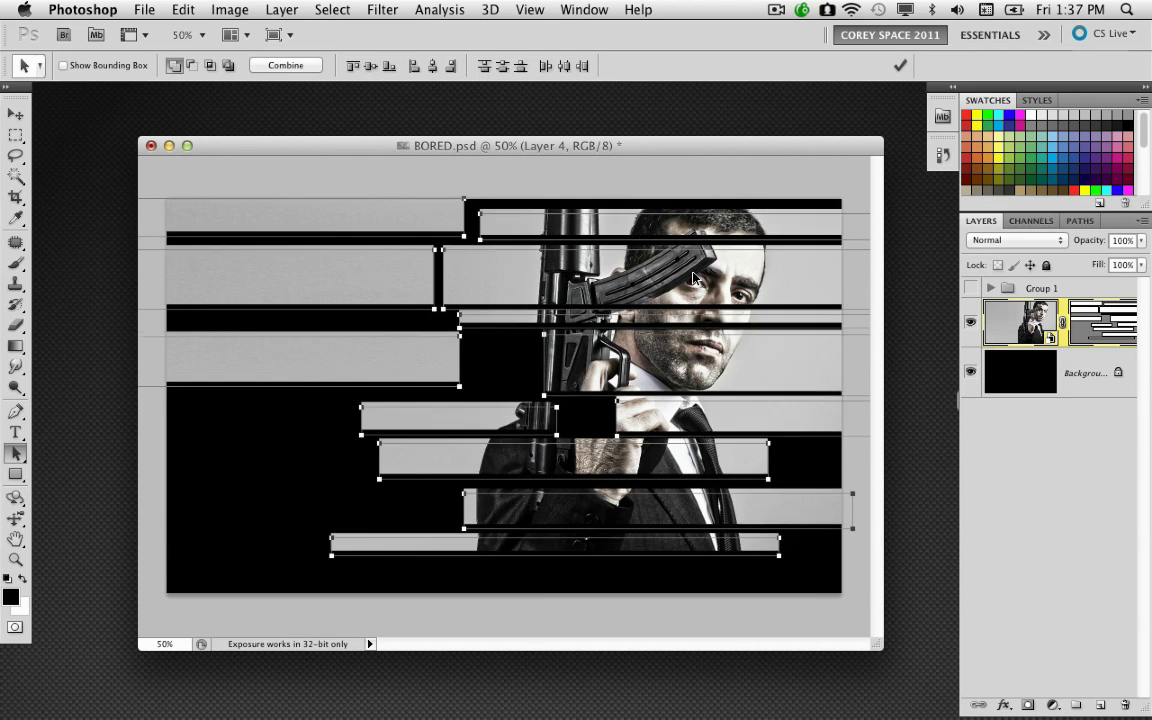
pyautogui.hotkey('shift', 'Left')
pyautogui.hotkey('shift', 'Left')
pyautogui.hotkey('shift', 'Left')
pyautogui.hotkey('shift', 'Down')
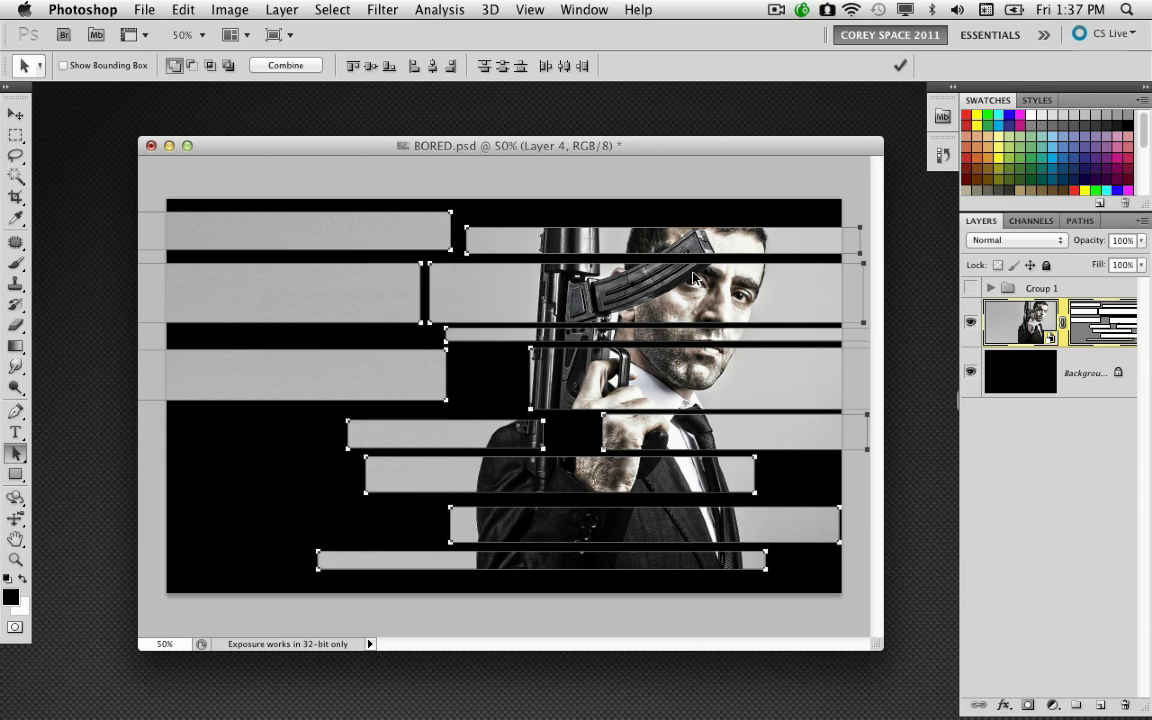
pyautogui.hotkey('shift', 'Left')
pyautogui.hotkey('shift', 'Left')
pyautogui.hotkey('shift', 'Up')
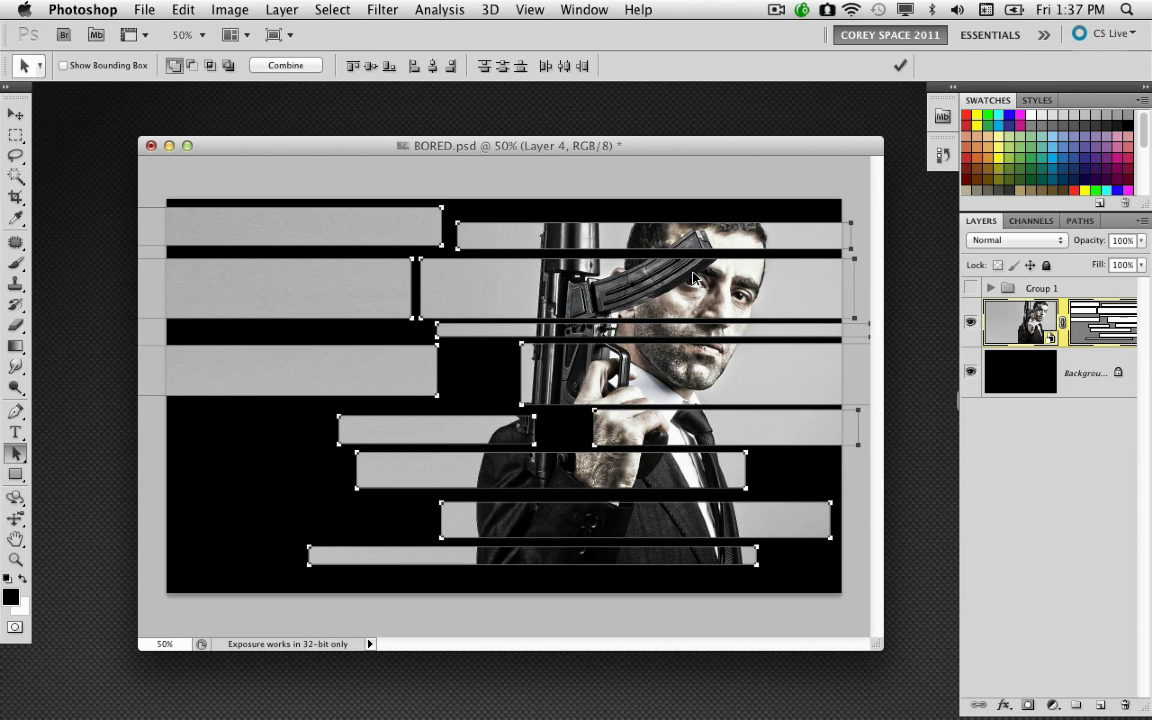
pyautogui.hotkey('shift', 'Down')
pyautogui.press('Return')
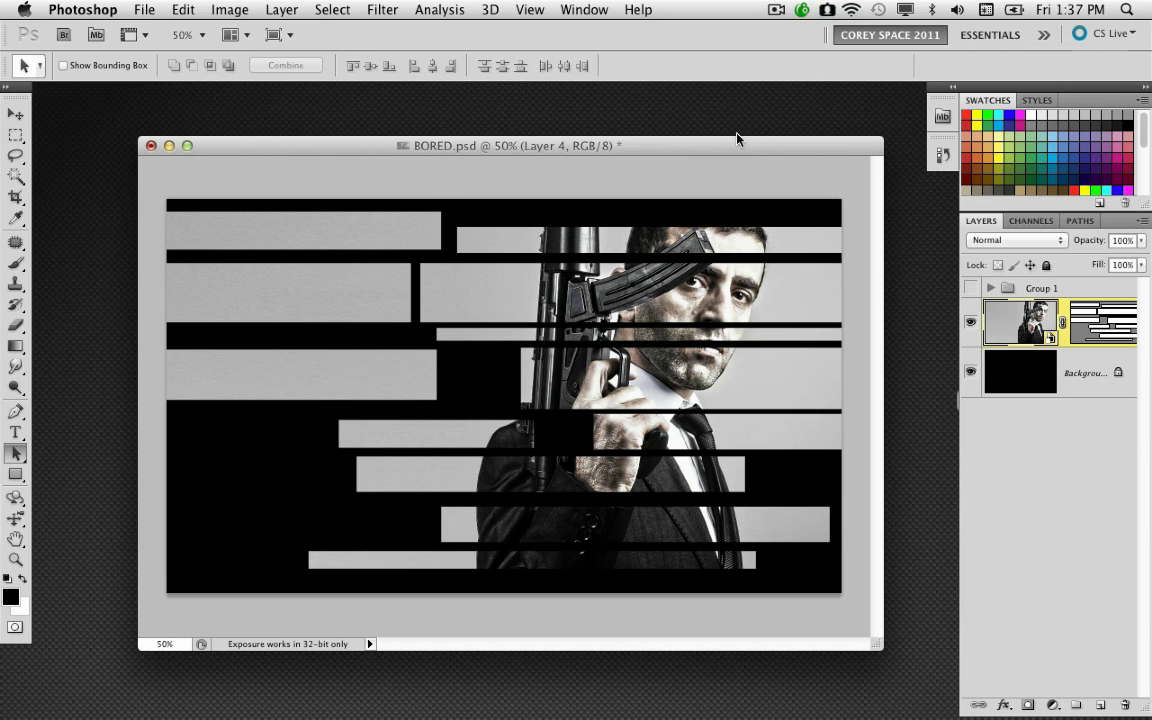
pyautogui.moveTo(737, 139); pyautogui.dragTo(712, 132)
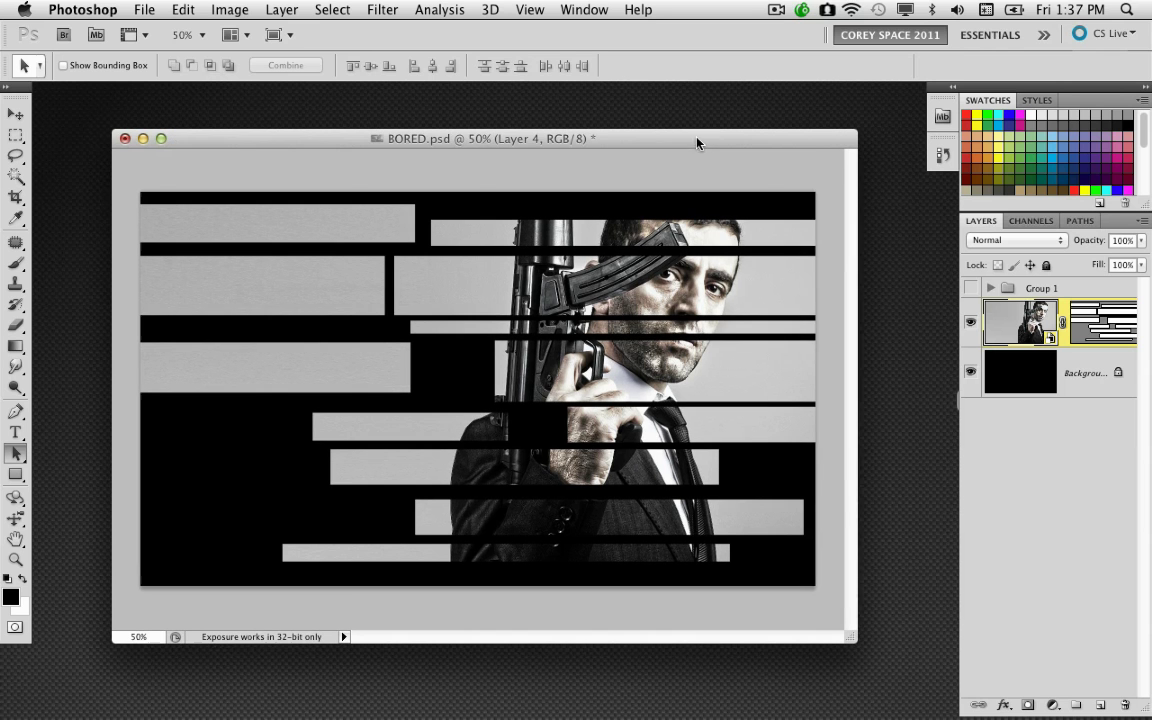
# - Expand Group 1 and make it and the 'The BORED LEGACY' title visible
pyautogui.click(991, 288)
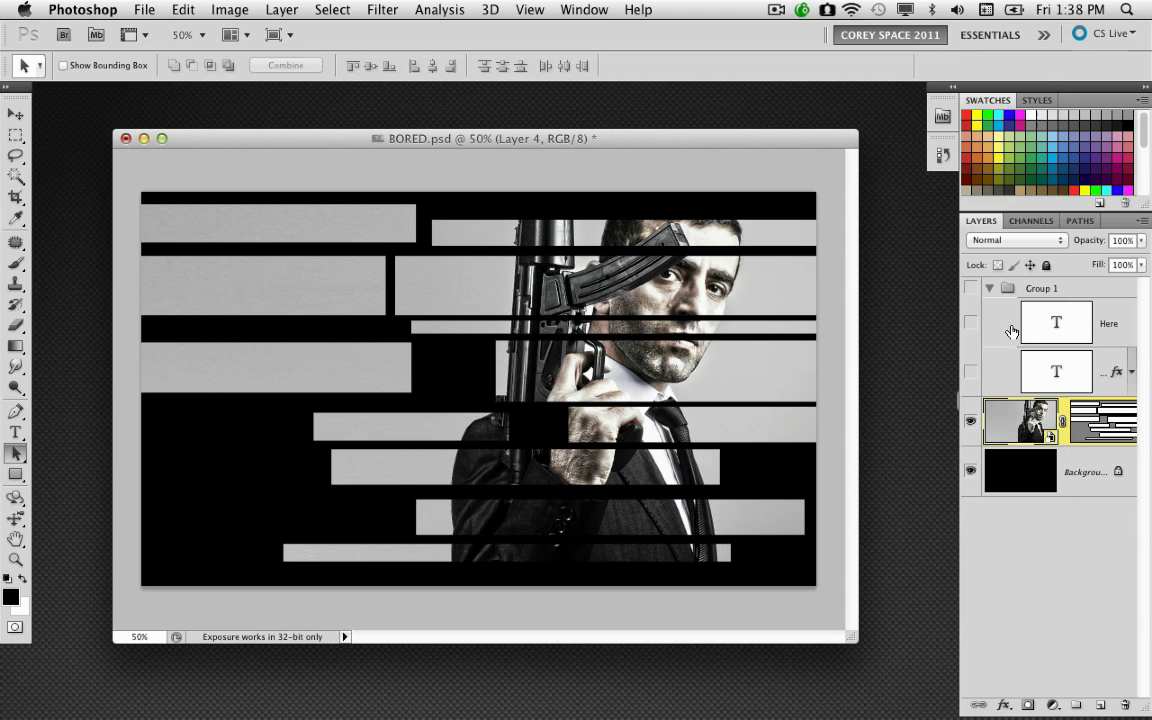
pyautogui.click(970, 288)
pyautogui.click(970, 371)
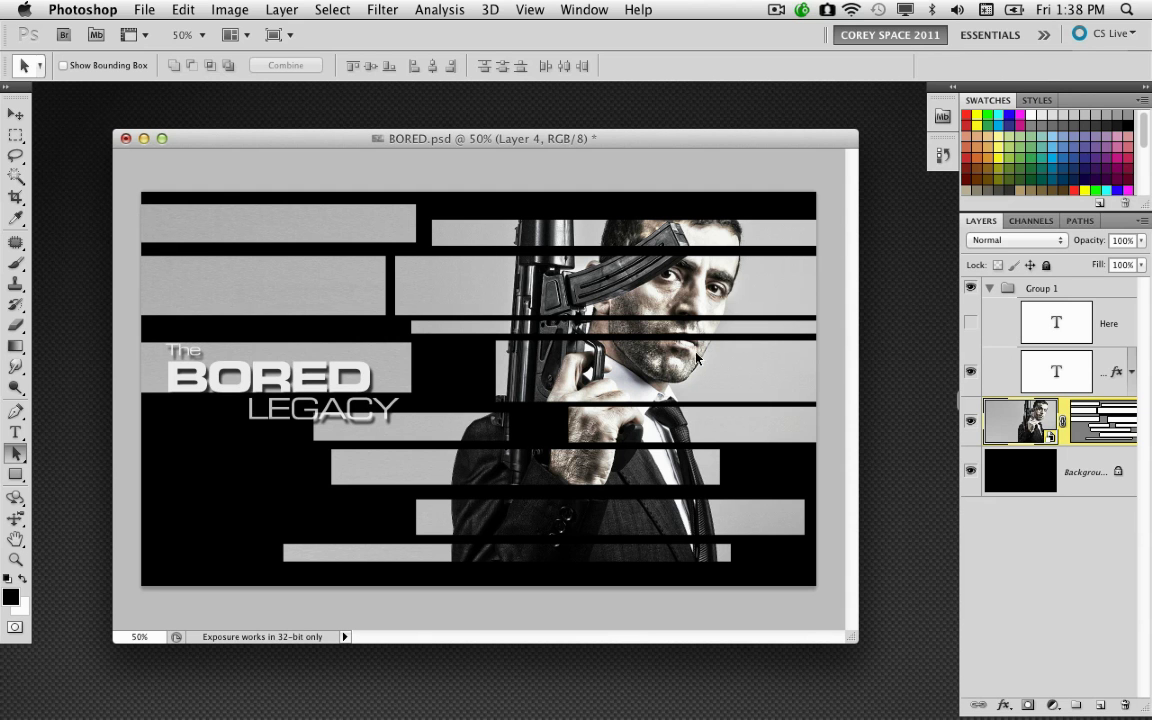
# - Drag the title group lower on the left side of the poster with the Move tool
pyautogui.click(15, 114)
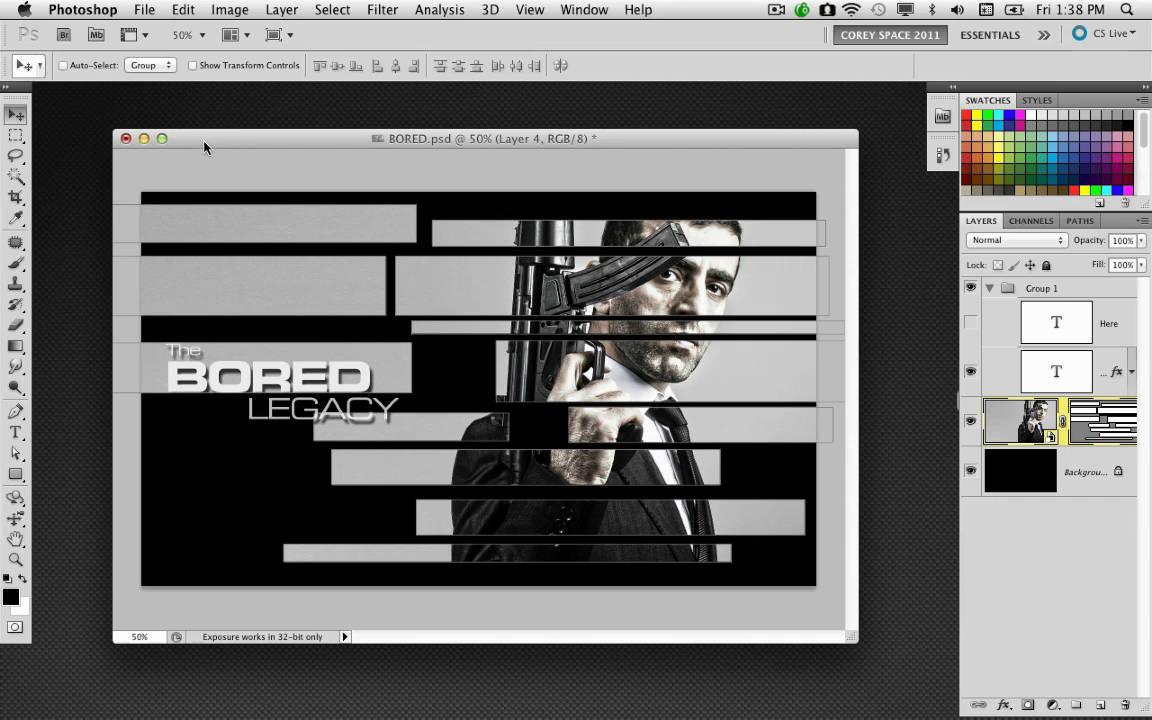
pyautogui.moveTo(209, 146); pyautogui.dragTo(203, 140)
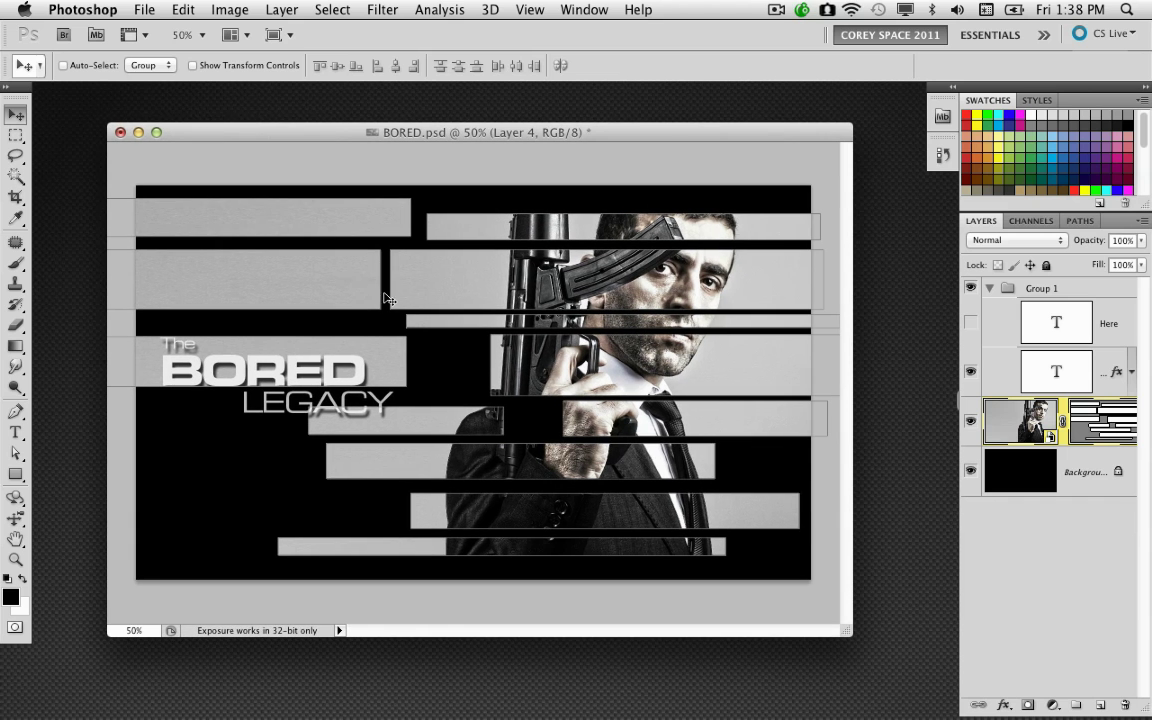
pyautogui.keyDown('super'); pyautogui.click(272, 372); pyautogui.keyUp('super')
pyautogui.moveTo(272, 372); pyautogui.dragTo(299, 438)
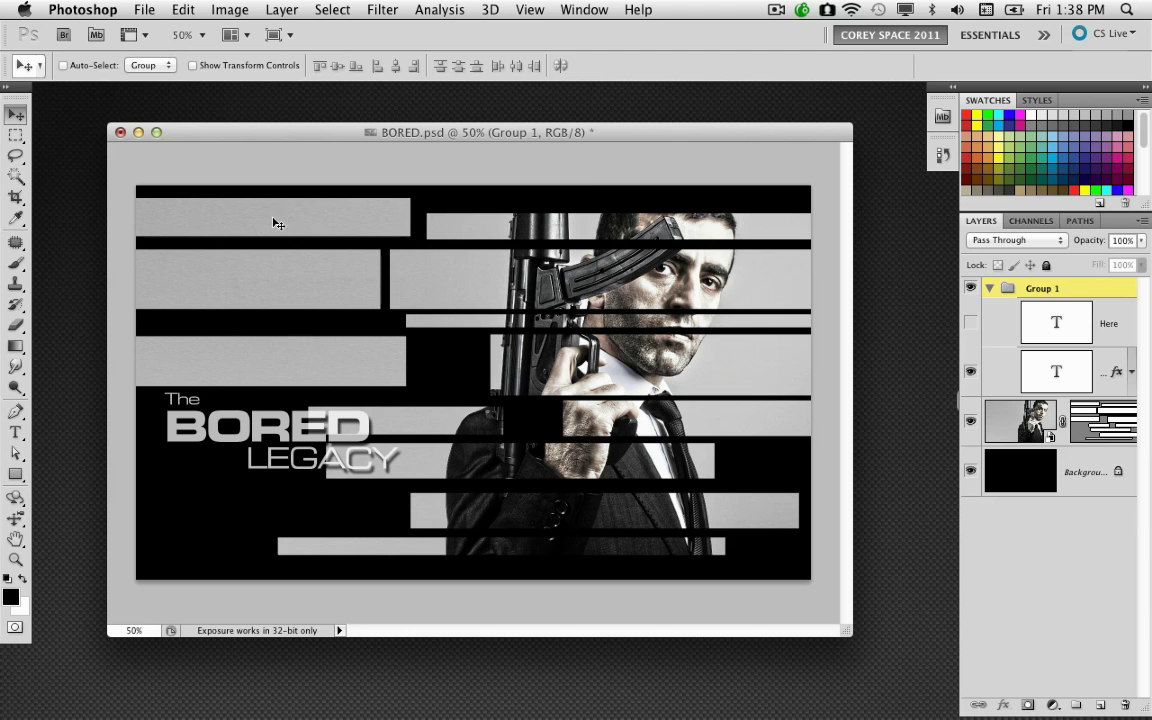
pyautogui.click(1020, 420)
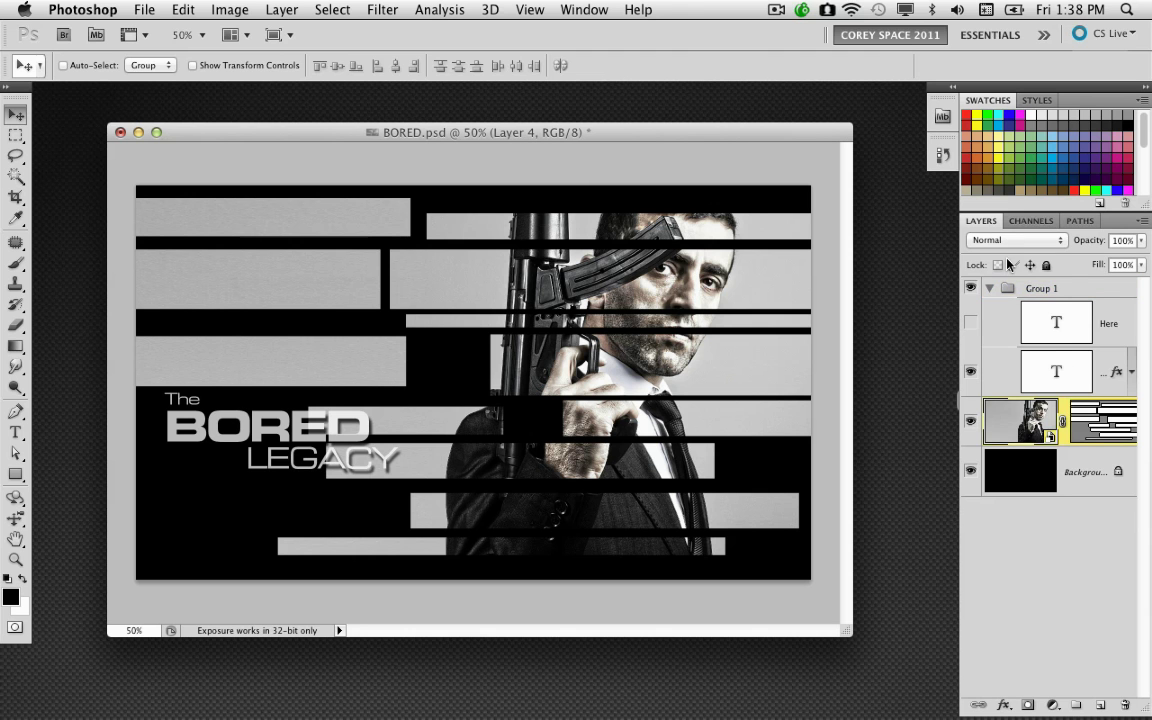
pyautogui.click(990, 236)
# - Float and widen the Layers panel, then add a blank pixel layer mask to Layer 4
pyautogui.click(990, 240)
pyautogui.moveTo(985, 220); pyautogui.dragTo(727, 184)
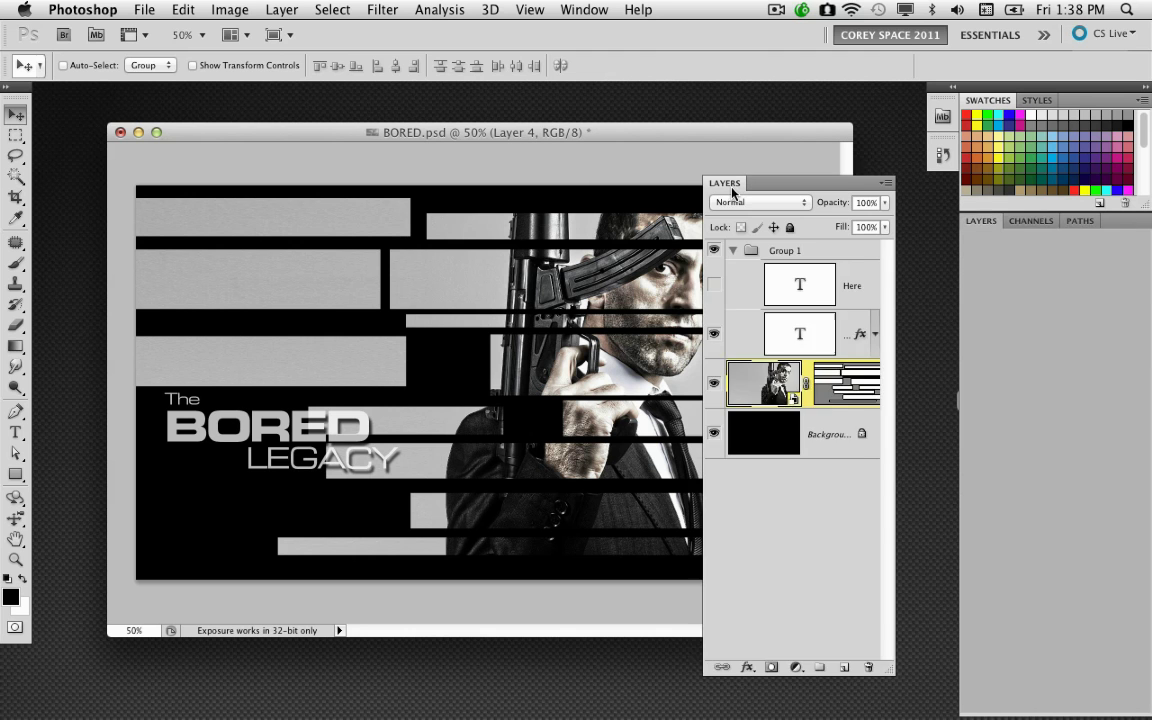
pyautogui.moveTo(886, 640)
pyautogui.mouseDown()
pyautogui.moveTo(873, 353)
pyautogui.moveTo(886, 628)
pyautogui.mouseUp()
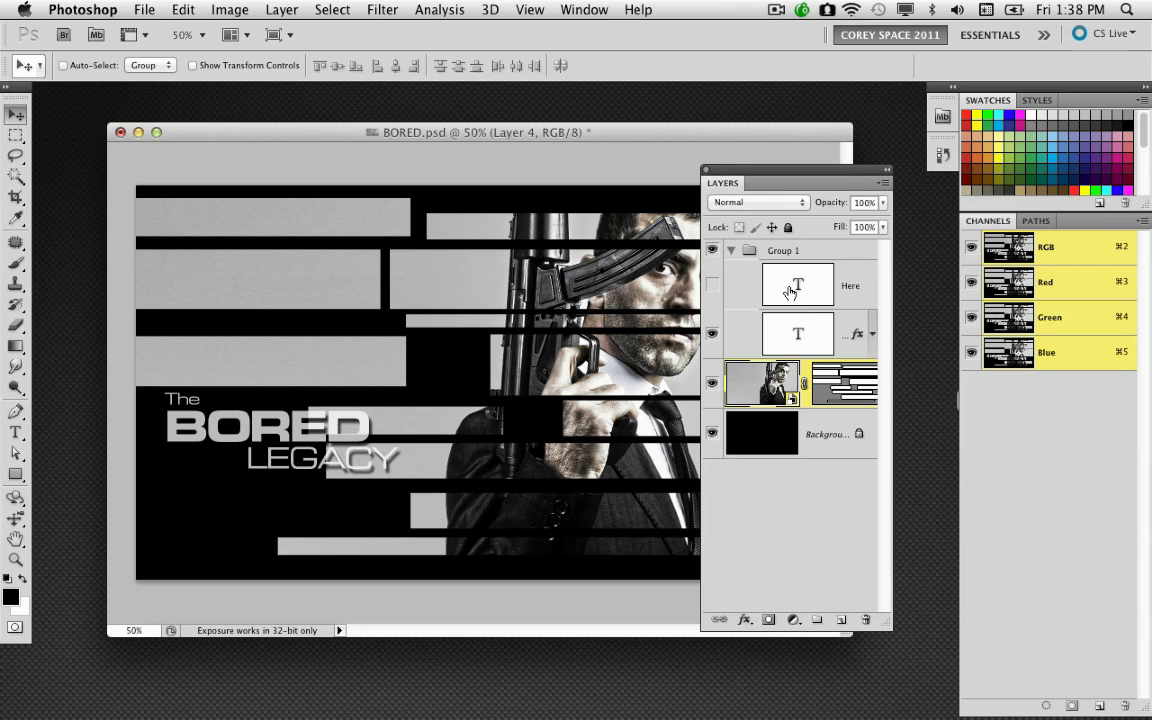
pyautogui.click(845, 383)
pyautogui.moveTo(895, 627); pyautogui.dragTo(1020, 628)
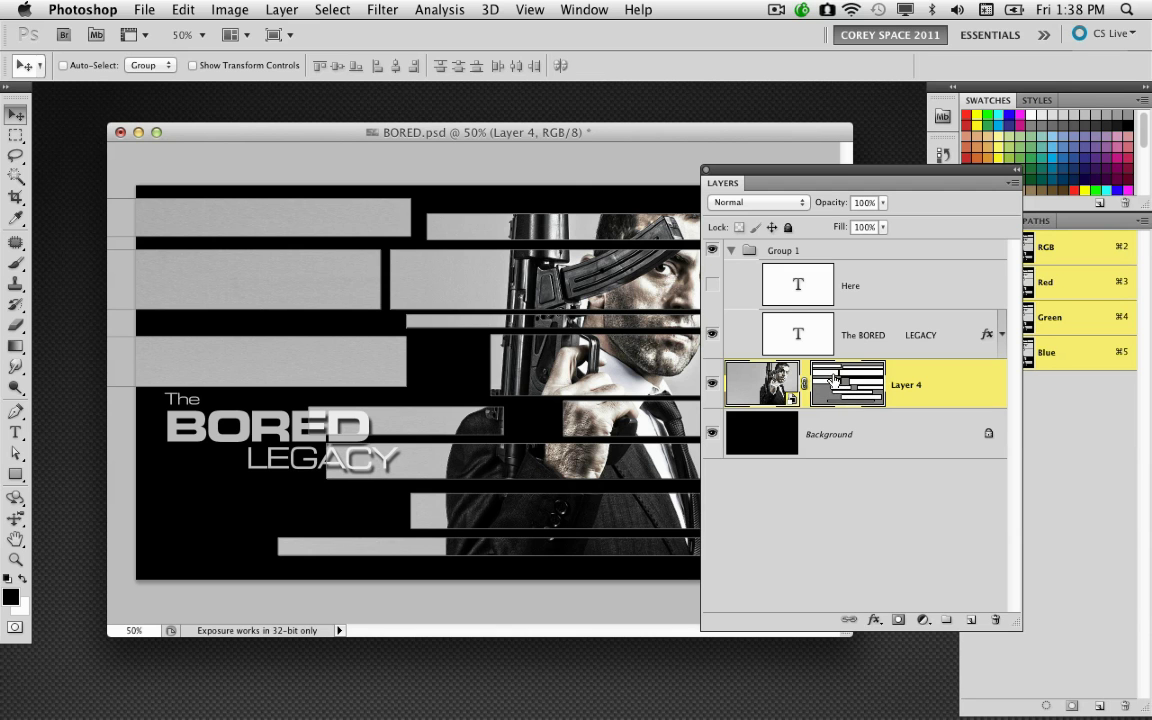
pyautogui.click(899, 621)
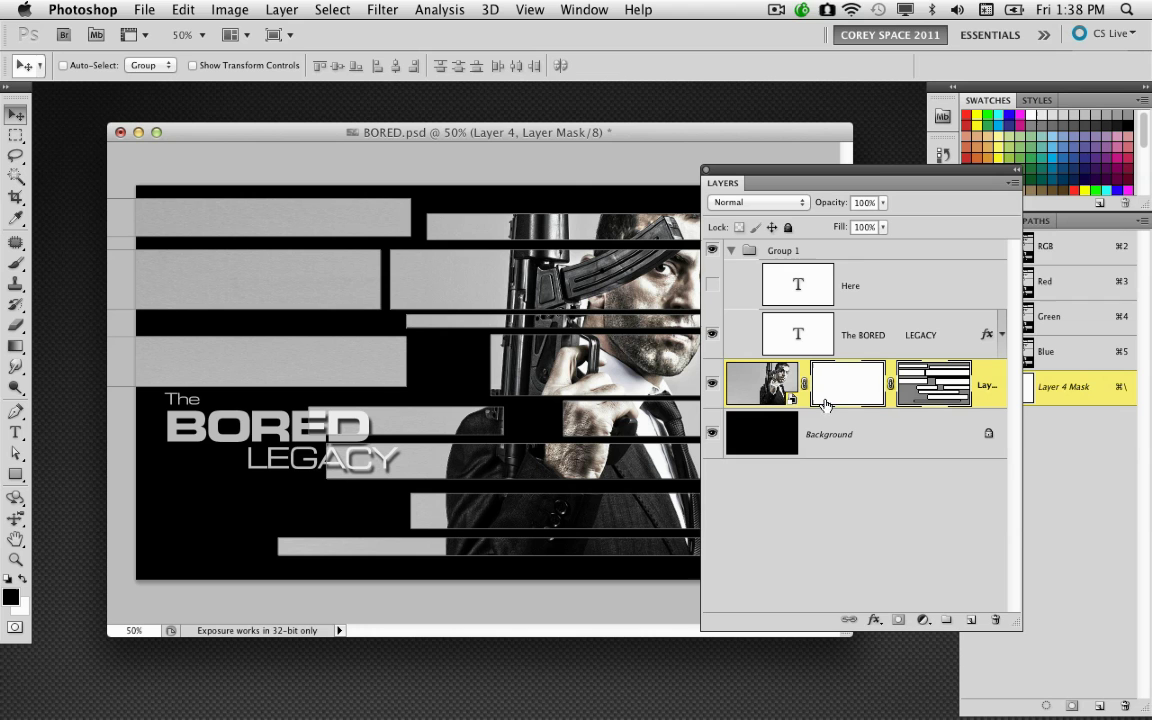
# - Draw a black-to-white gradient on Layer 4's mask, fading the left bars darkest behind the title
pyautogui.click(22, 347)
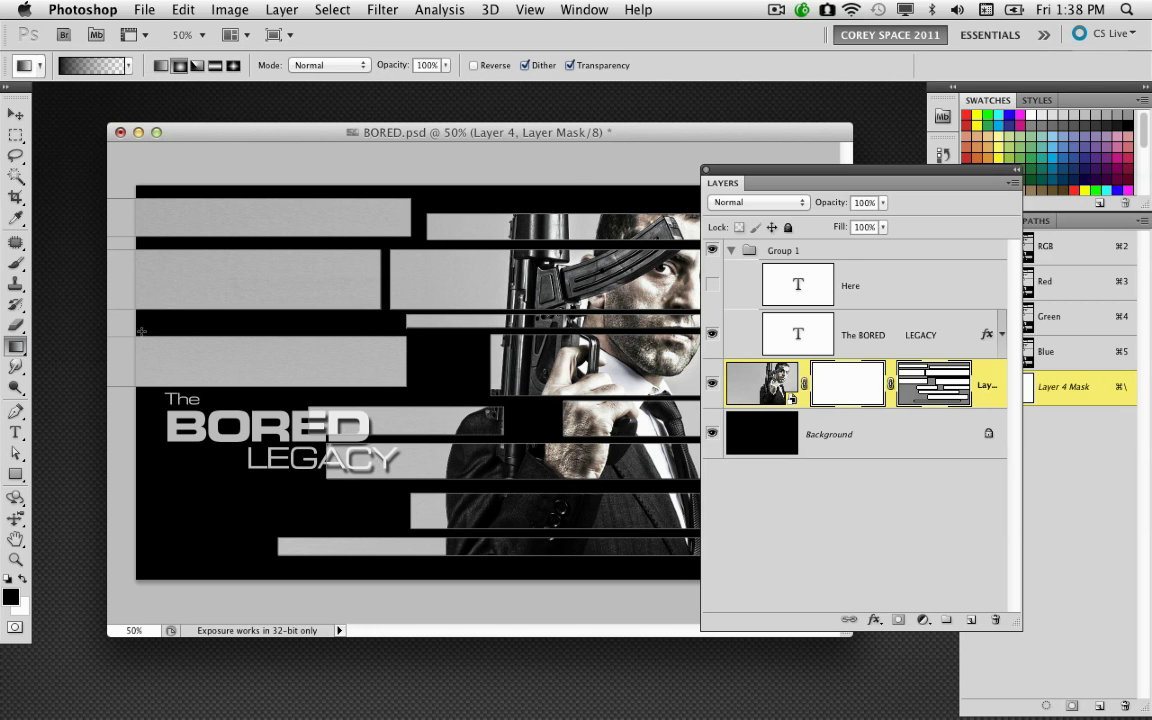
pyautogui.moveTo(122, 308); pyautogui.dragTo(426, 315)
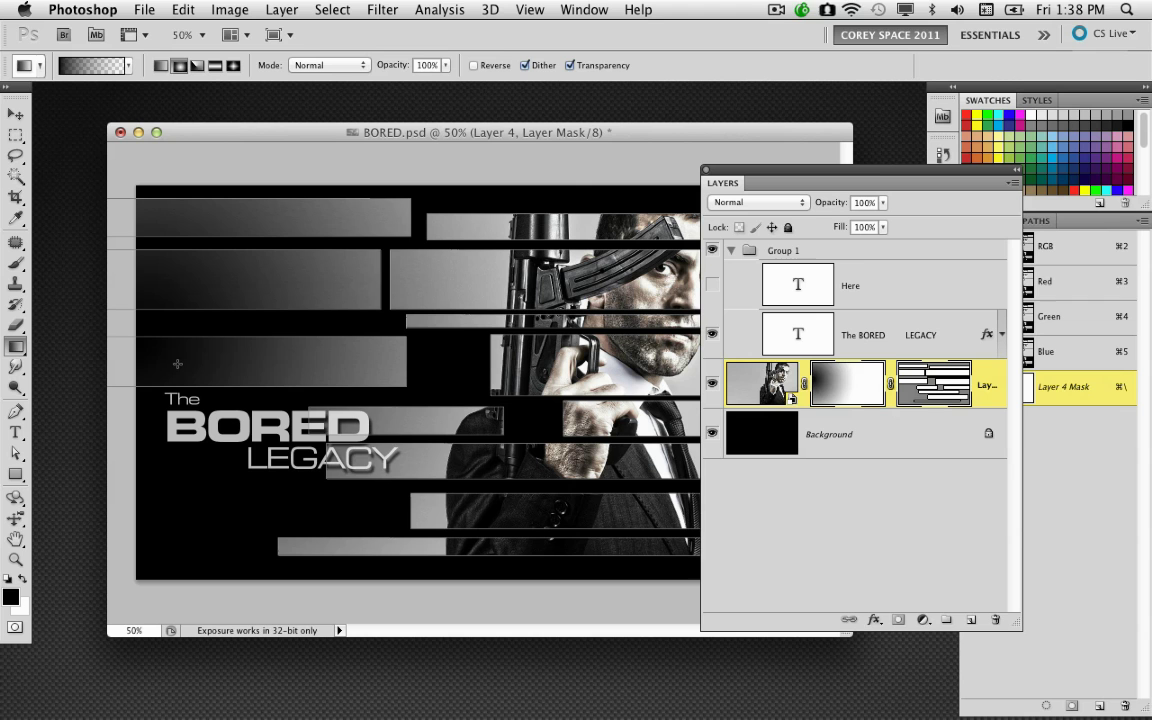
pyautogui.moveTo(130, 329); pyautogui.dragTo(537, 387)
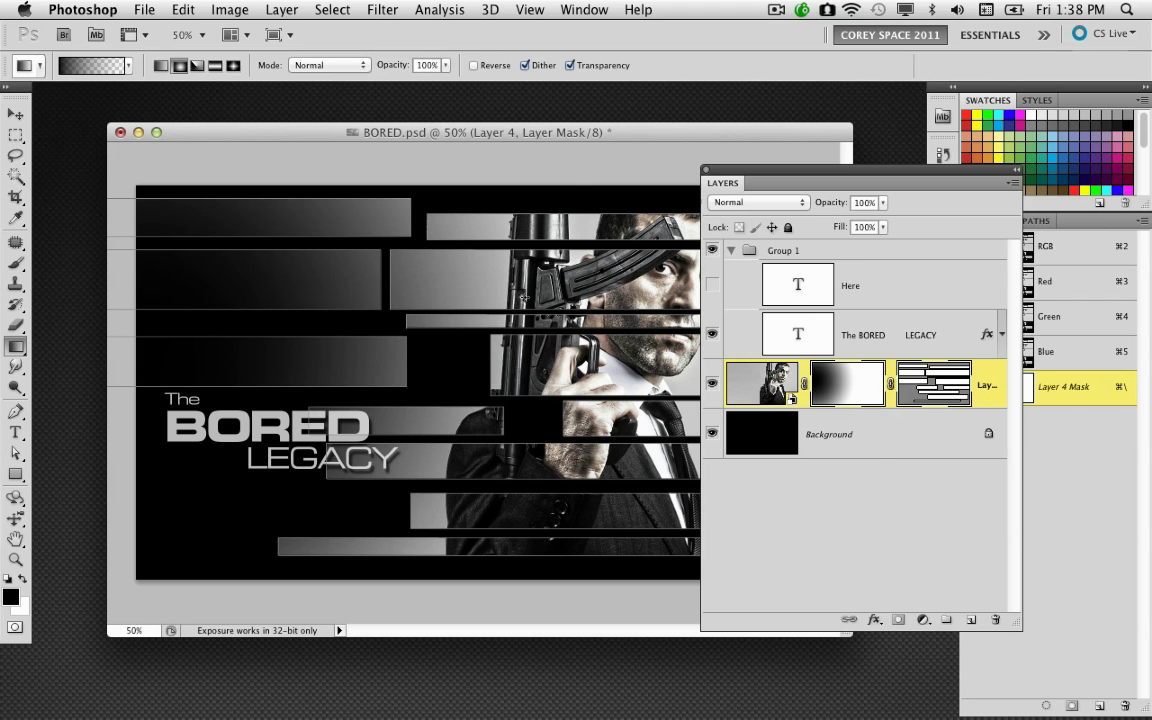
pyautogui.click(880, 440)
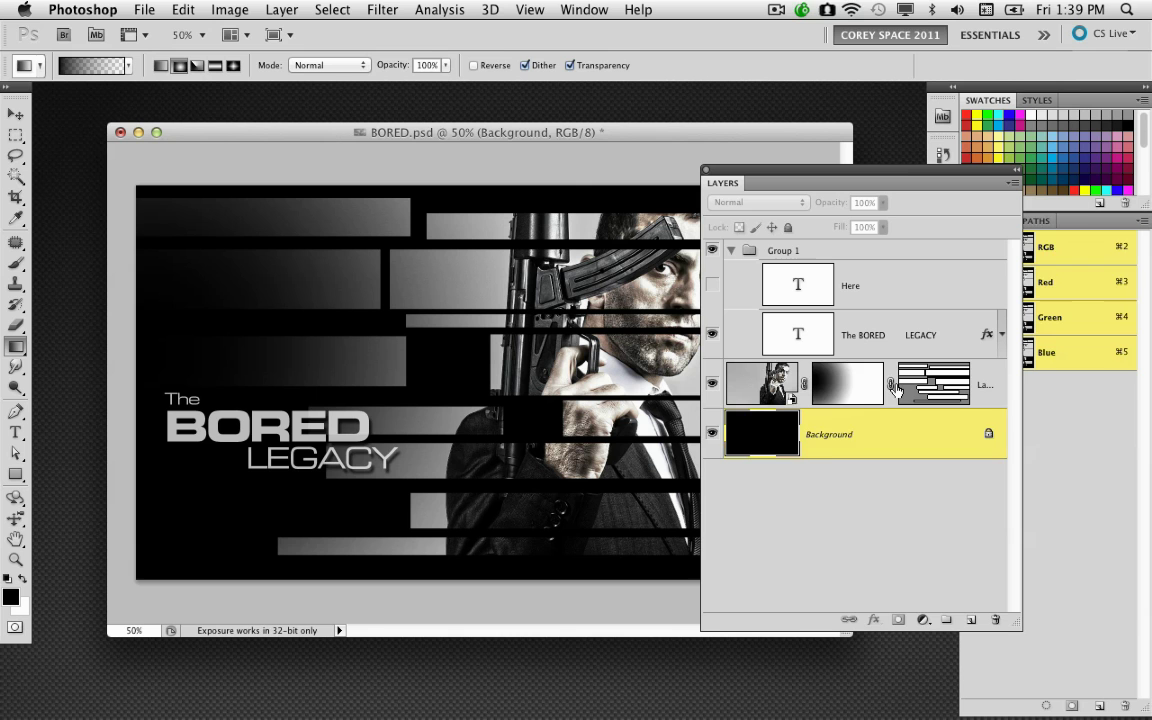
pyautogui.click(847, 384)
pyautogui.moveTo(349, 452); pyautogui.dragTo(406, 374)
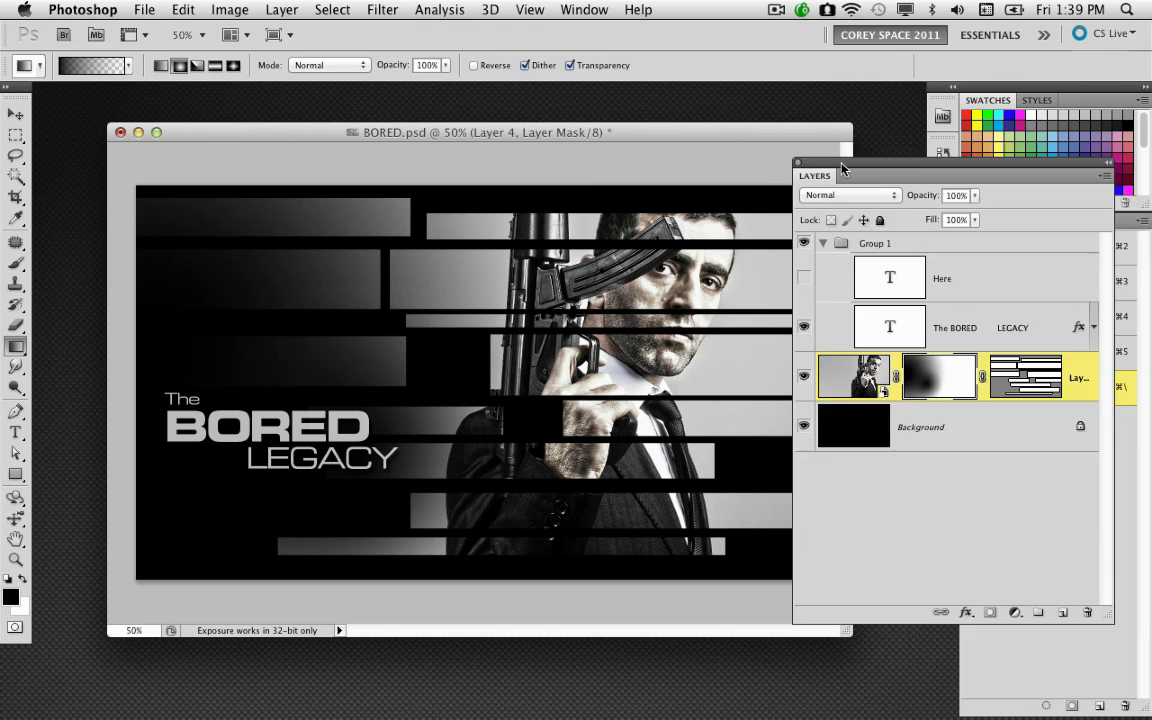
pyautogui.moveTo(842, 168); pyautogui.dragTo(915, 178)
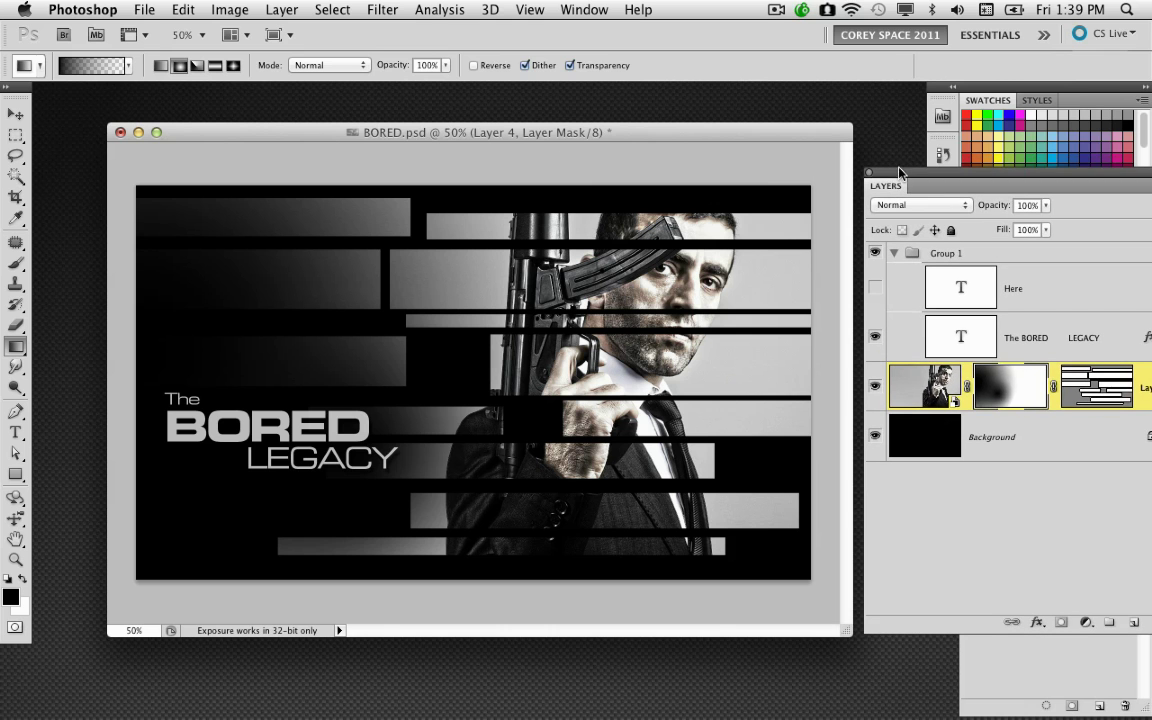
pyautogui.click(20, 138)
# - Shorten the top-left bar from its right end using Path Selection
pyautogui.click(30, 415)
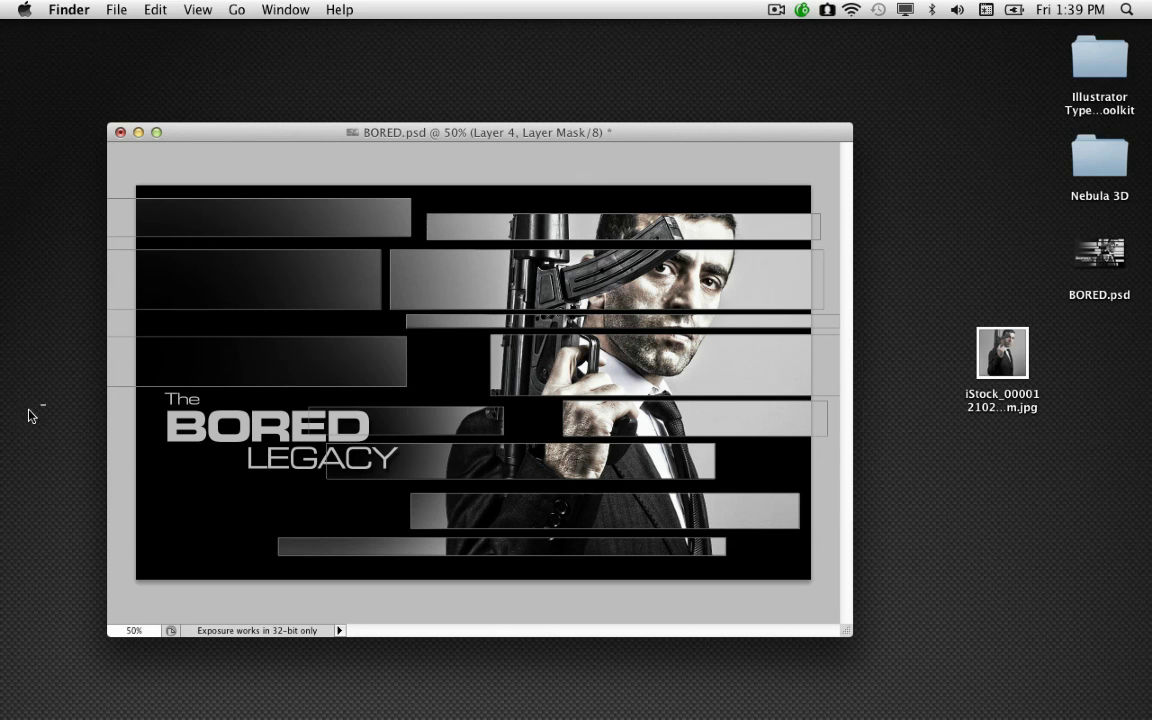
pyautogui.click(167, 347)
pyautogui.click(17, 455)
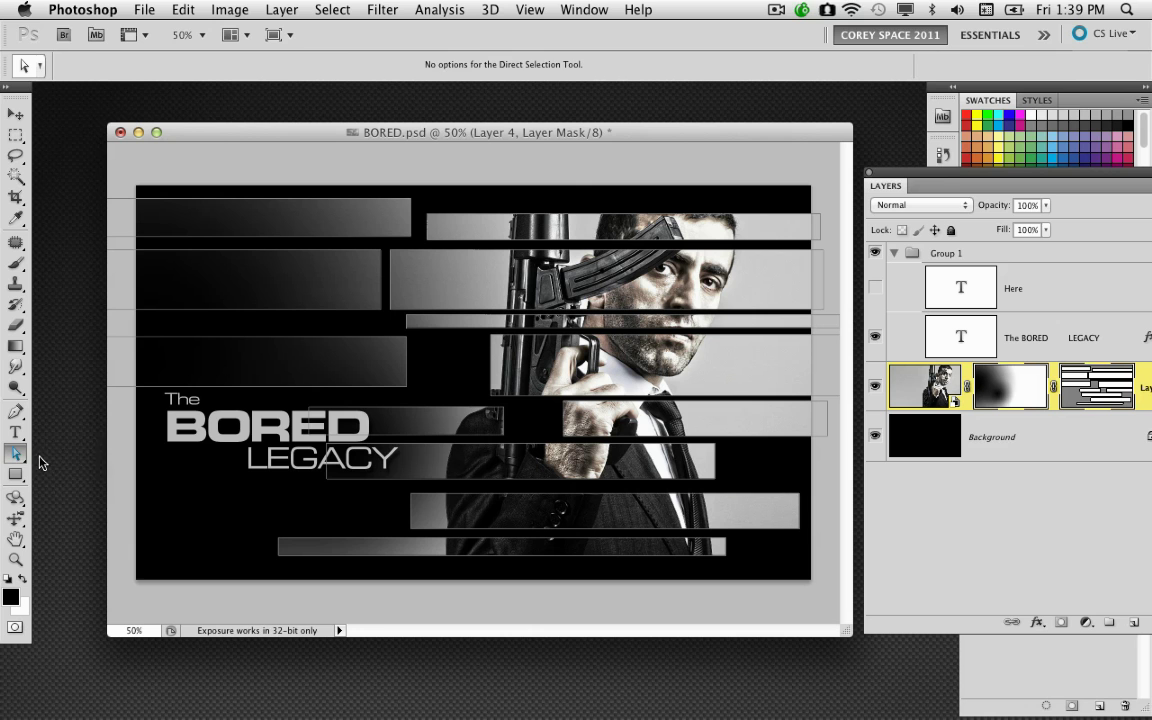
pyautogui.moveTo(17, 455); pyautogui.dragTo(80, 447)
pyautogui.click(392, 200)
pyautogui.click(430, 248)
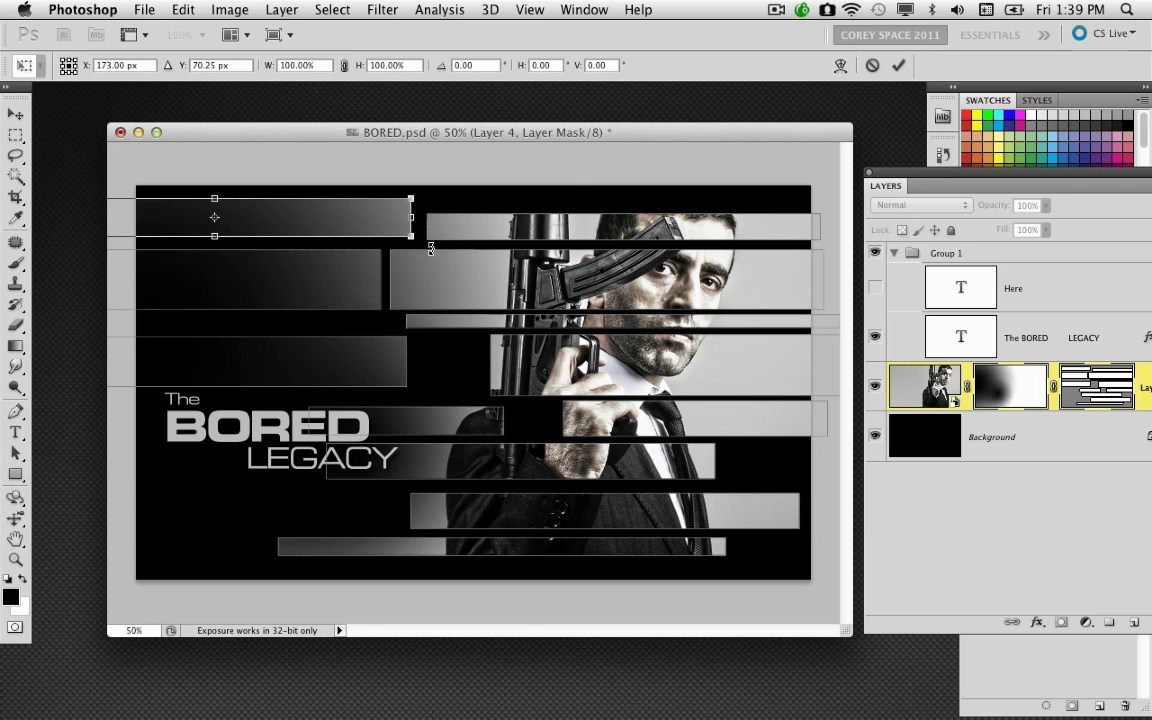
pyautogui.moveTo(411, 217); pyautogui.dragTo(340, 217)
pyautogui.press('Return')
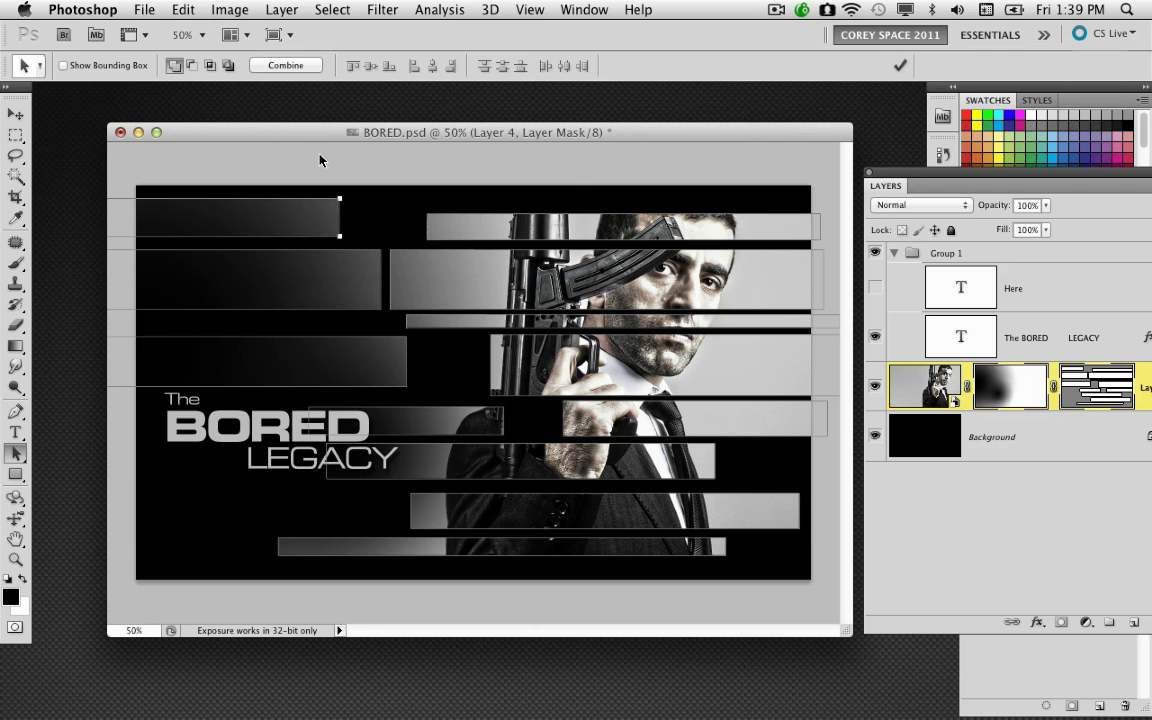
# - Shorten the bar behind the BORED title and extend the bar behind the gun leftward
pyautogui.click(503, 425)
pyautogui.hotkey('ctrl', 't')
pyautogui.moveTo(503, 420); pyautogui.dragTo(489, 420)
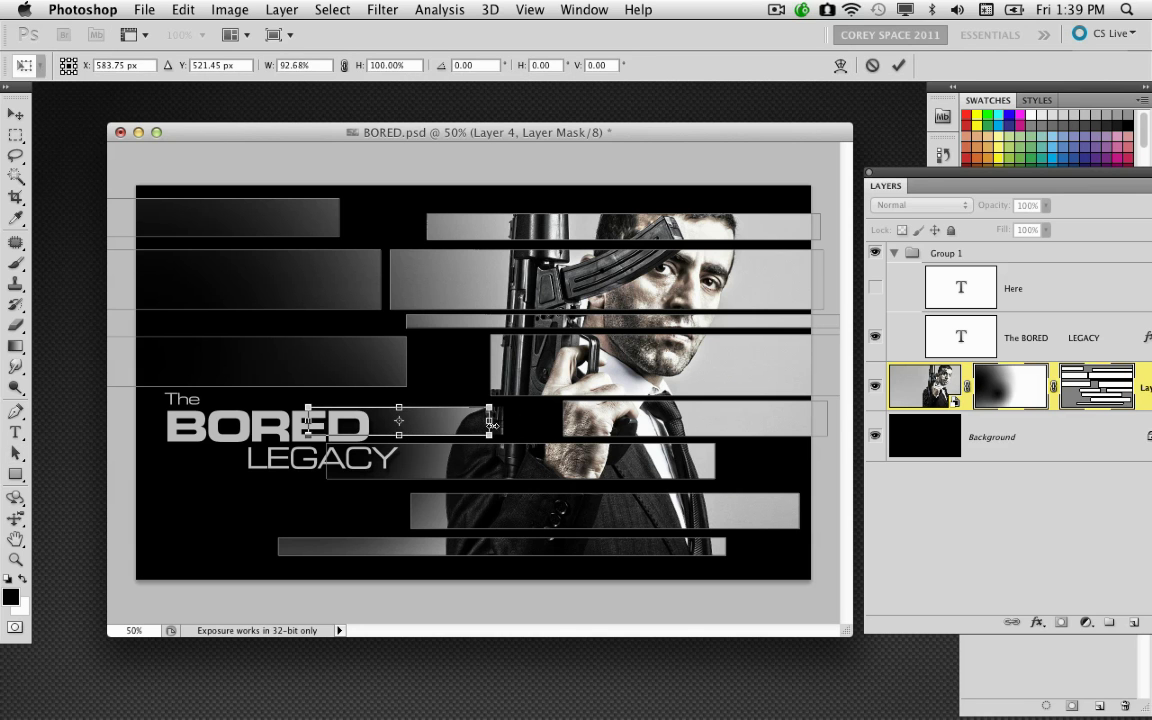
pyautogui.press('Return')
pyautogui.click(495, 362)
pyautogui.hotkey('ctrl', 't')
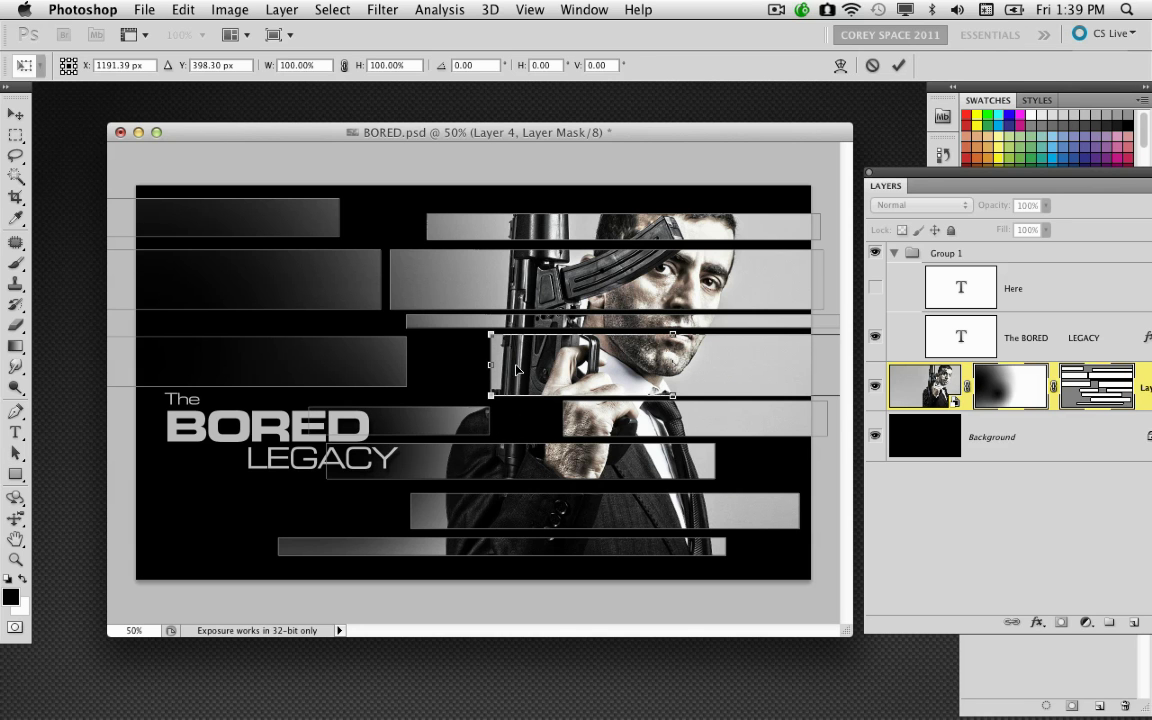
pyautogui.moveTo(487, 365); pyautogui.dragTo(468, 362)
pyautogui.press('Return')
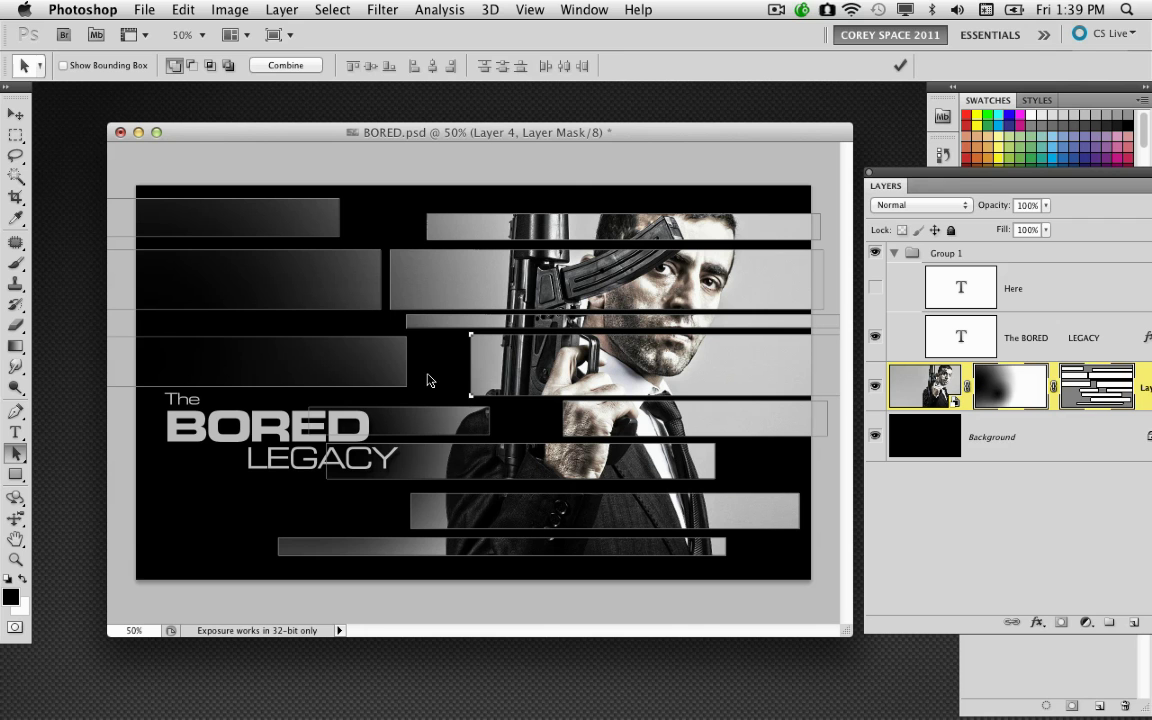
# - Shorten the left bar above the title and show the 'Here' tagline text
pyautogui.click(399, 377)
pyautogui.hotkey('ctrl', 't')
pyautogui.moveTo(403, 361); pyautogui.dragTo(392, 361)
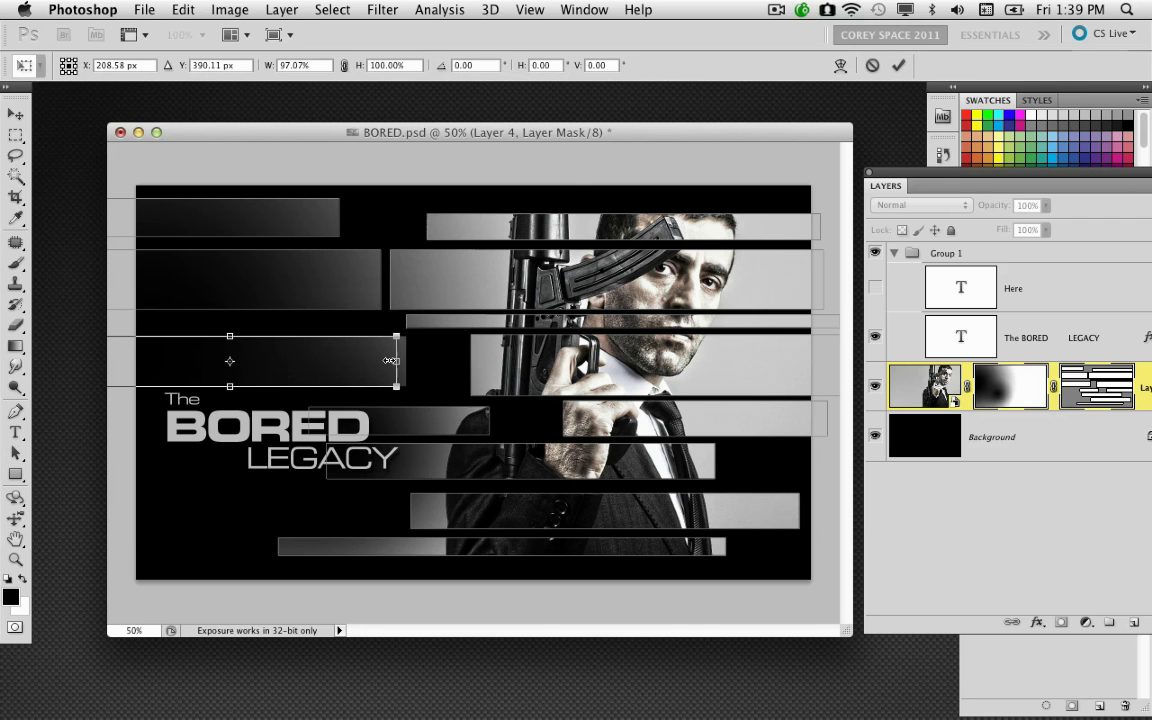
pyautogui.press('Return')
pyautogui.click(875, 288)
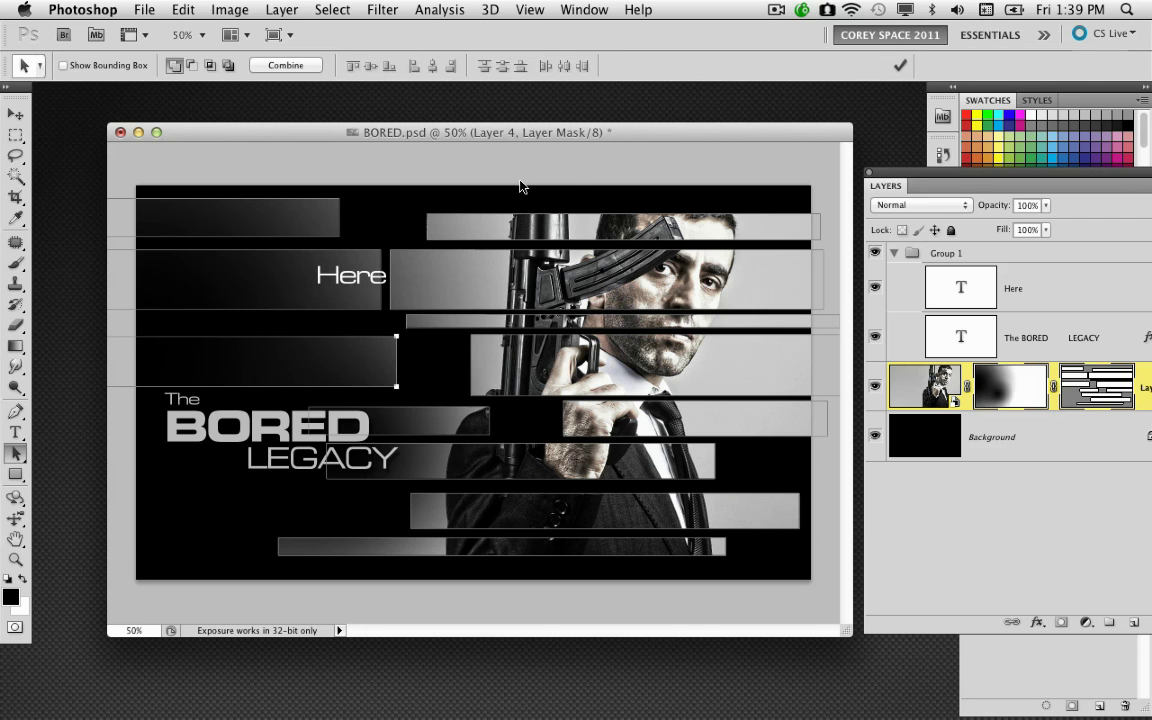
# - Move 'Here' up beside the upper bars and duplicate it onto a lower bar as 'We'
pyautogui.click(15, 114)
pyautogui.click(905, 286)
pyautogui.moveTo(383, 293); pyautogui.dragTo(410, 244)
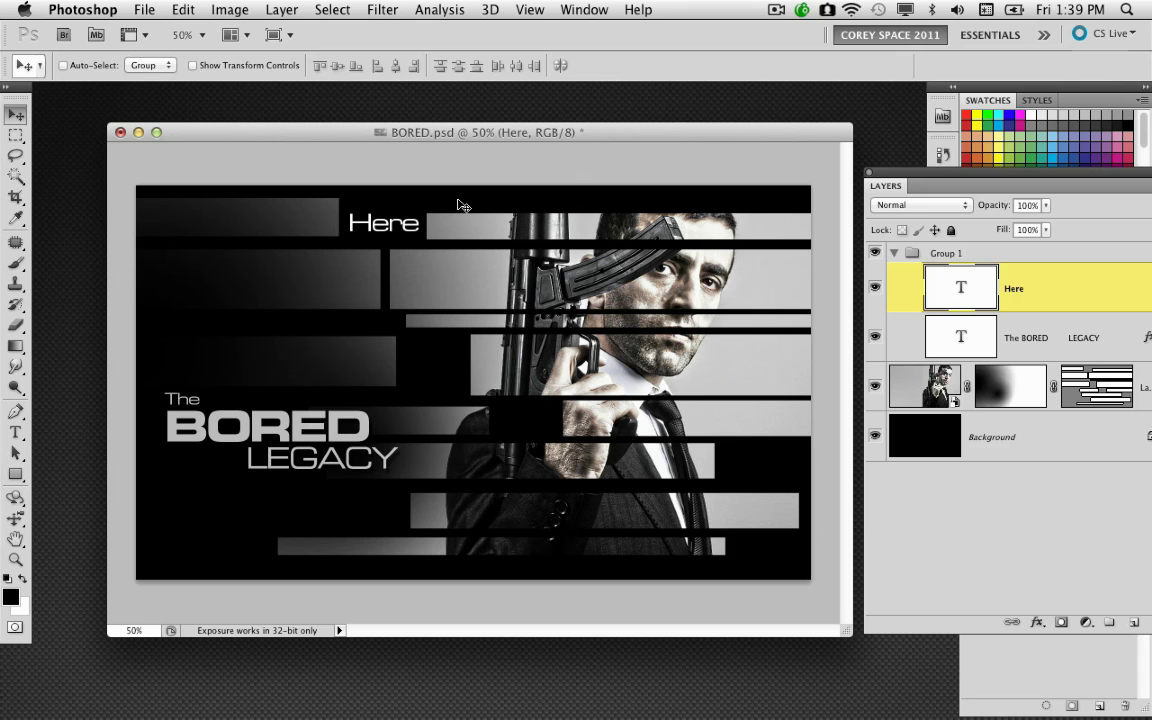
pyautogui.keyDown('alt'); pyautogui.moveTo(404, 226); pyautogui.dragTo(450, 364); pyautogui.keyUp('alt')
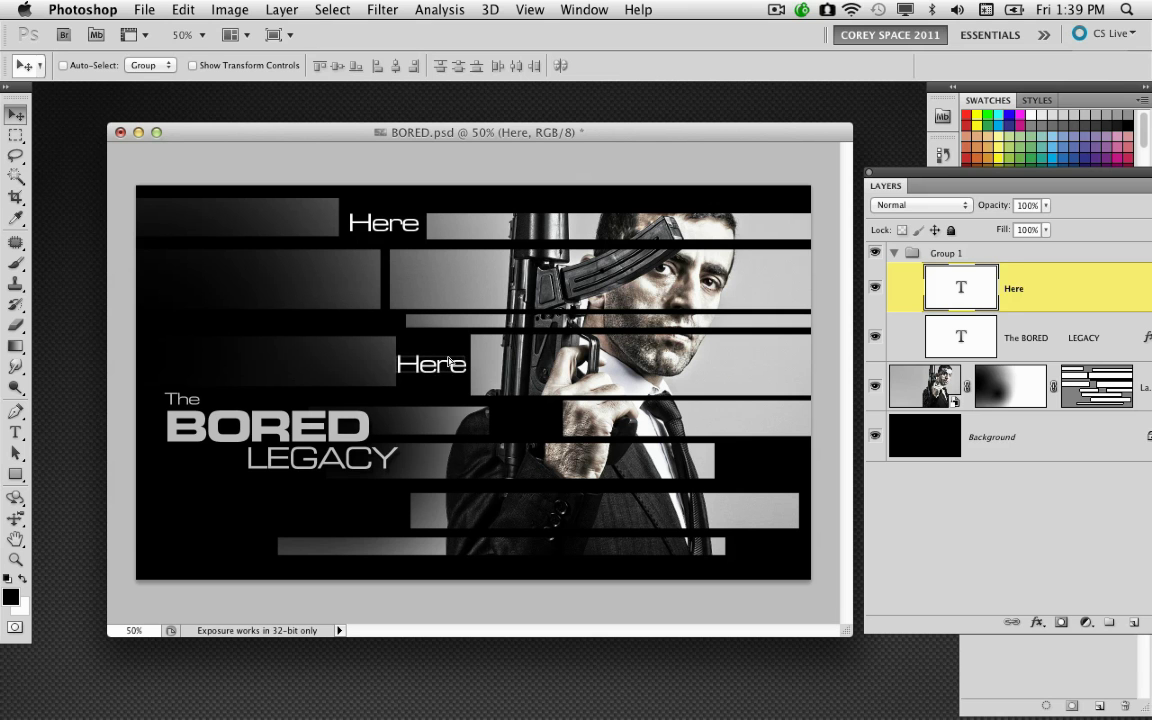
pyautogui.doubleClick(957, 290)
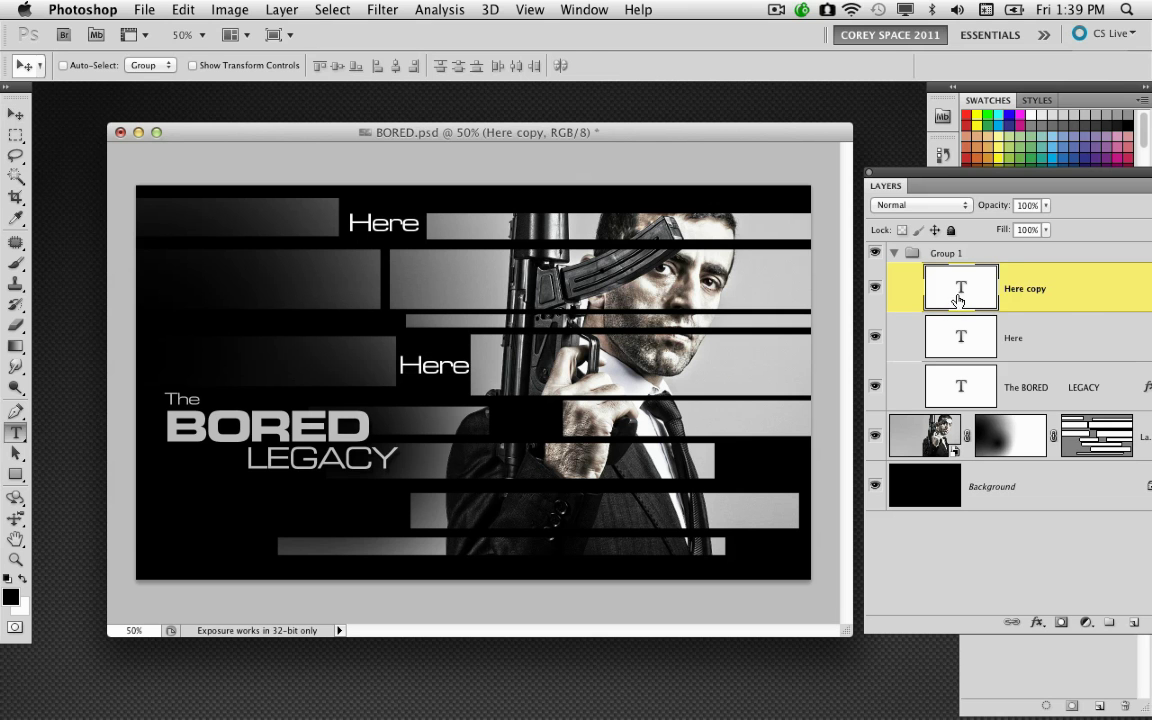
pyautogui.write('We')
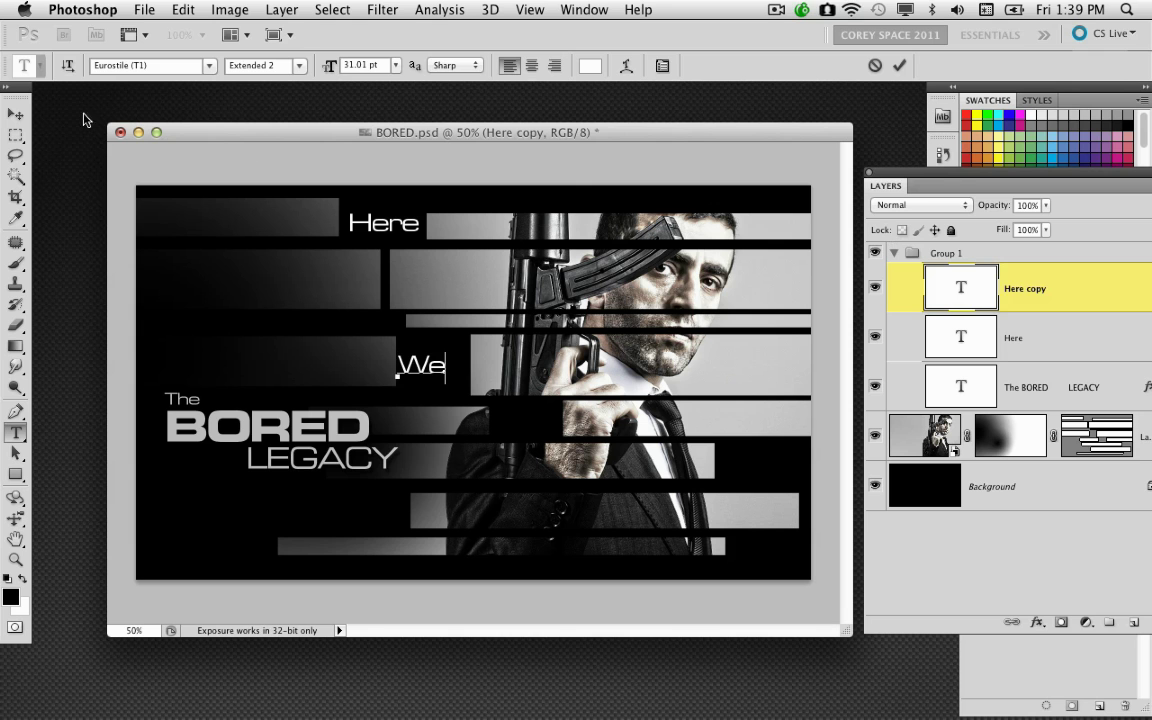
pyautogui.click(15, 114)
pyautogui.hotkey('shift', 'Right')
pyautogui.hotkey('shift', 'Right')
pyautogui.hotkey('shift', 'Right')
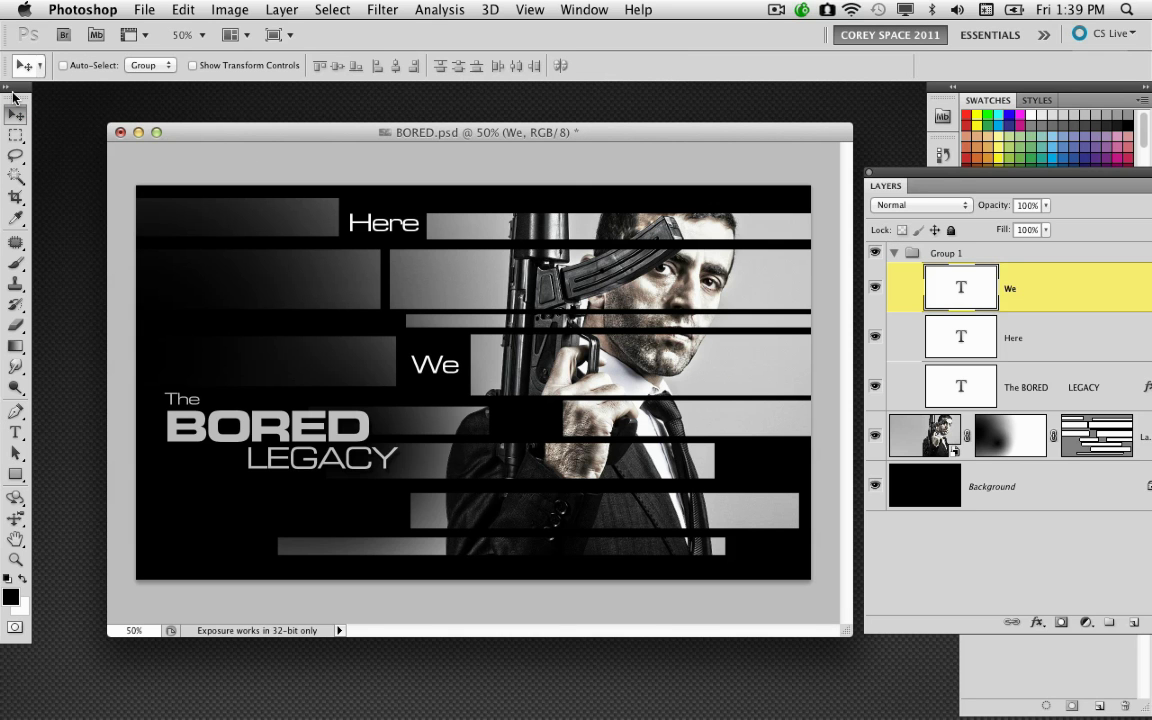
# - Duplicate 'We' onto the next bar down and retype it as 'Go'
pyautogui.keyDown('alt'); pyautogui.moveTo(440, 331); pyautogui.dragTo(533, 388); pyautogui.keyUp('alt')
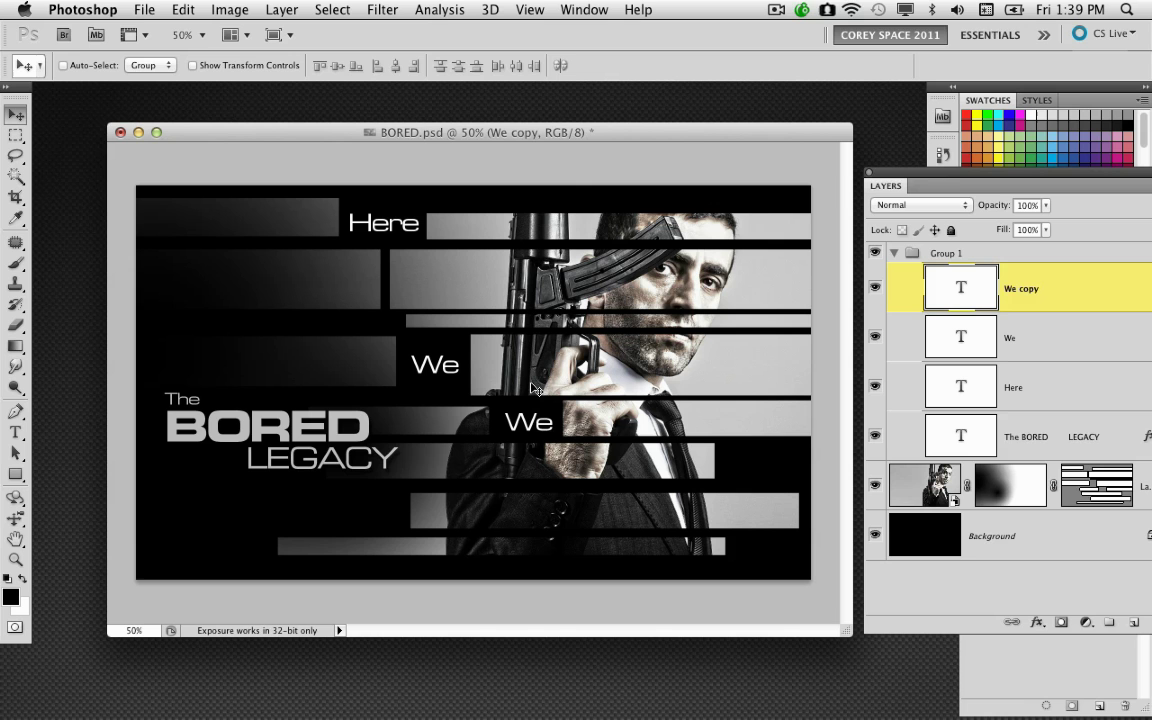
pyautogui.doubleClick(942, 290)
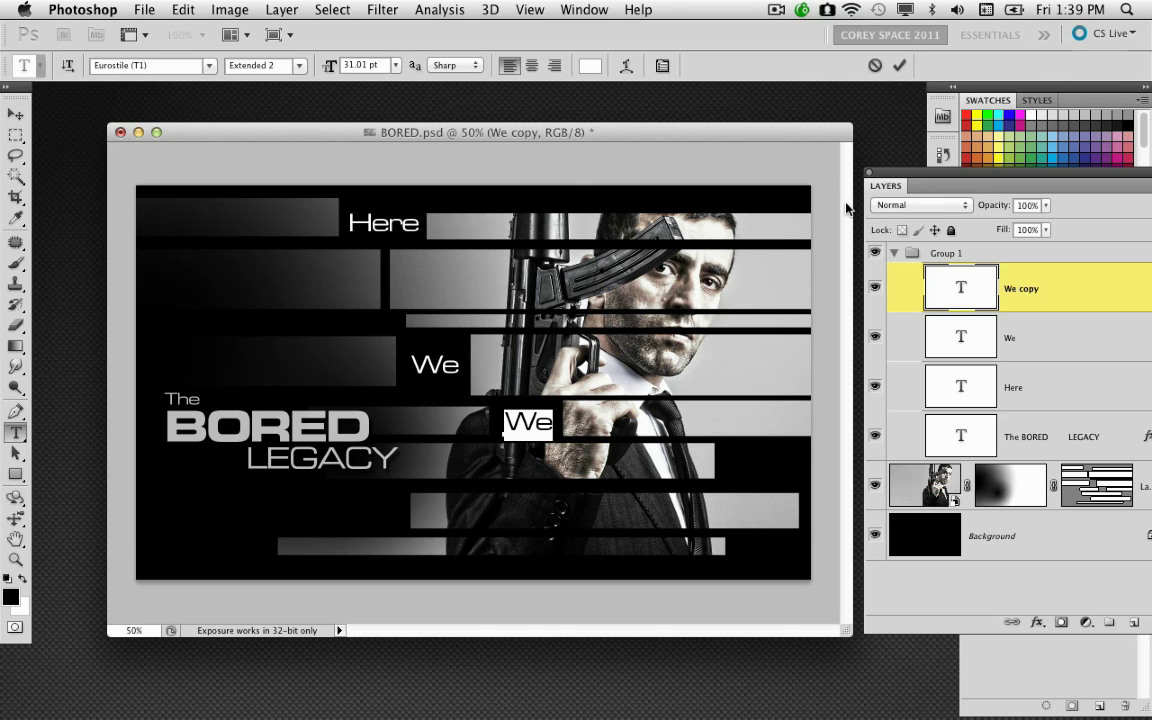
pyautogui.write('GO')
pyautogui.press('BackSpace')
pyautogui.write('o')
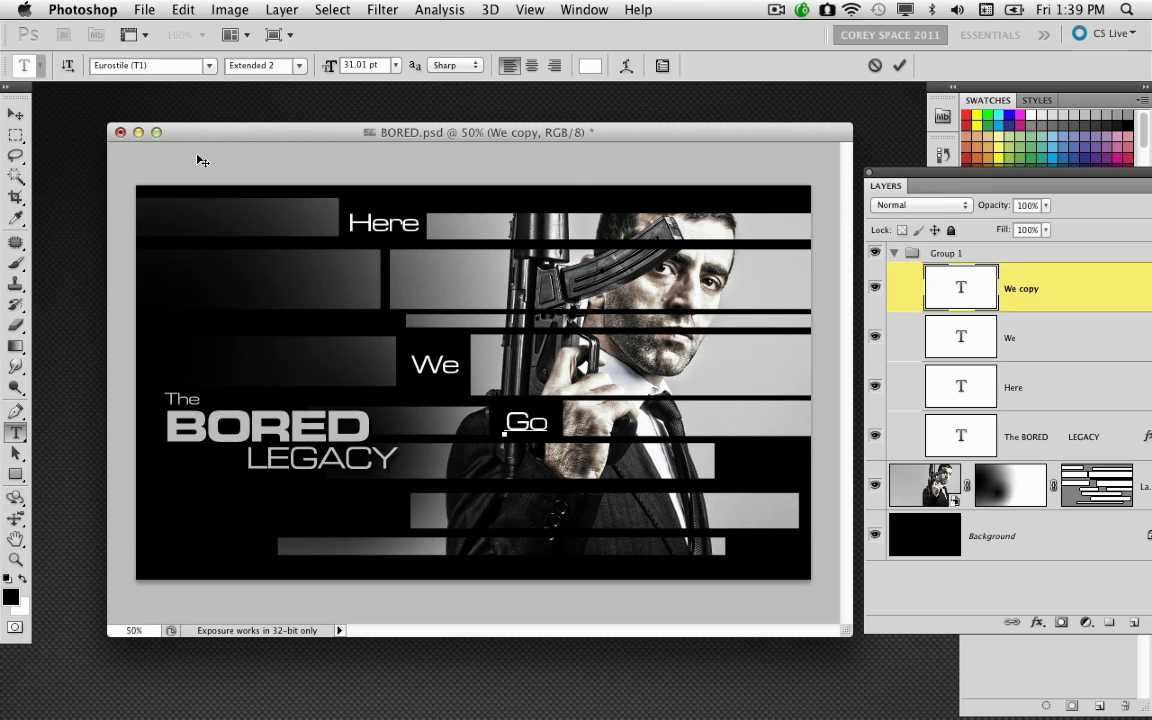
pyautogui.click(17, 116)
pyautogui.press('Up')
pyautogui.press('Up')
pyautogui.press('Up')
pyautogui.press('Up')
pyautogui.press('Up')
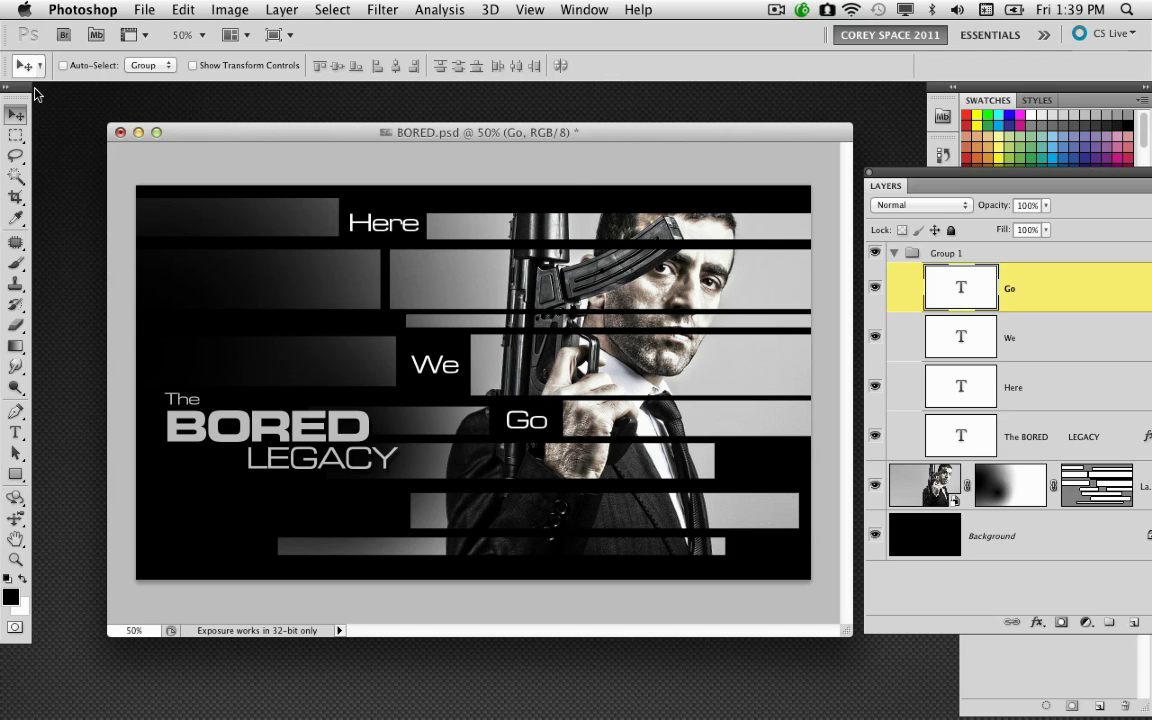
# - Duplicate 'Go' onto a lower right bar as 'Again' and nudge it left
pyautogui.moveTo(550, 416); pyautogui.dragTo(784, 457)
pyautogui.doubleClick(961, 300)
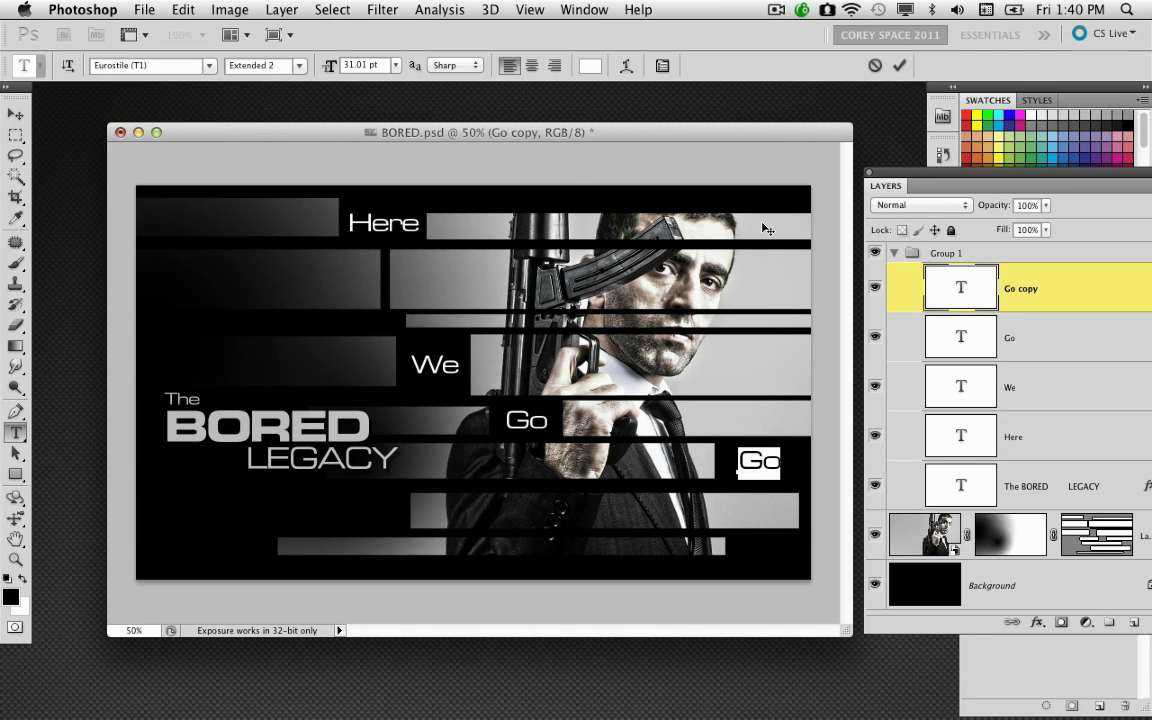
pyautogui.write('Again')
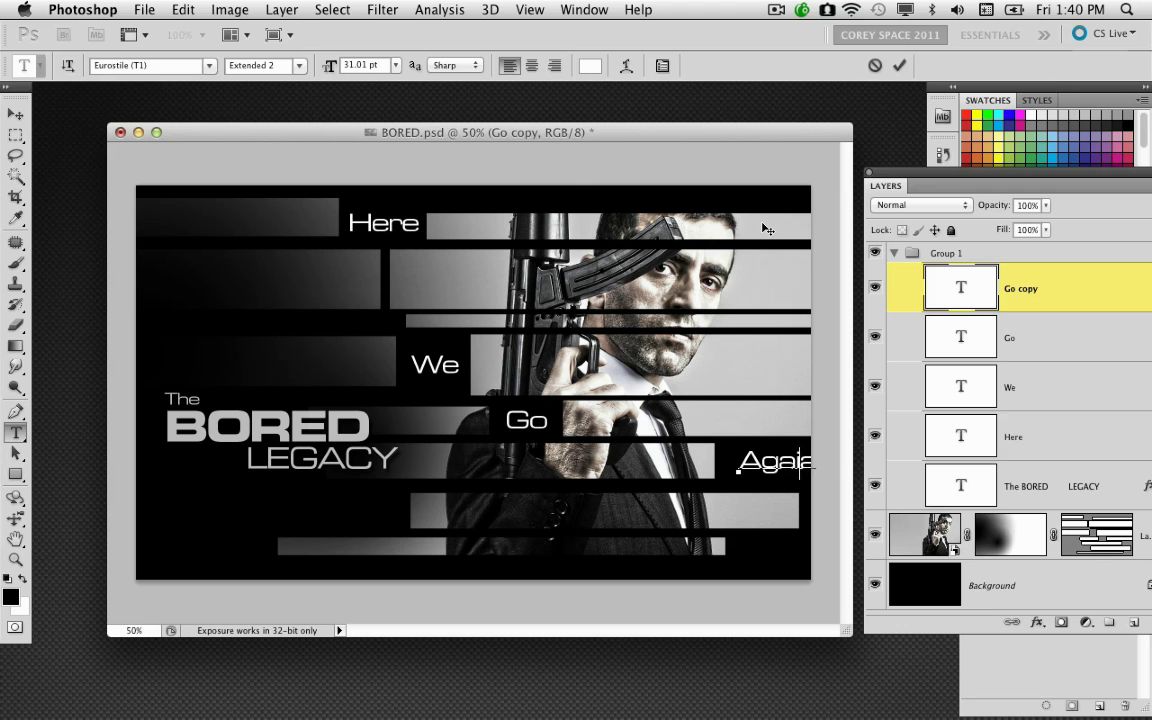
pyautogui.click(27, 112)
pyautogui.hotkey('shift', 'Left')
pyautogui.hotkey('shift', 'Left')
pyautogui.hotkey('shift', 'Left')
pyautogui.hotkey('shift', 'Left')
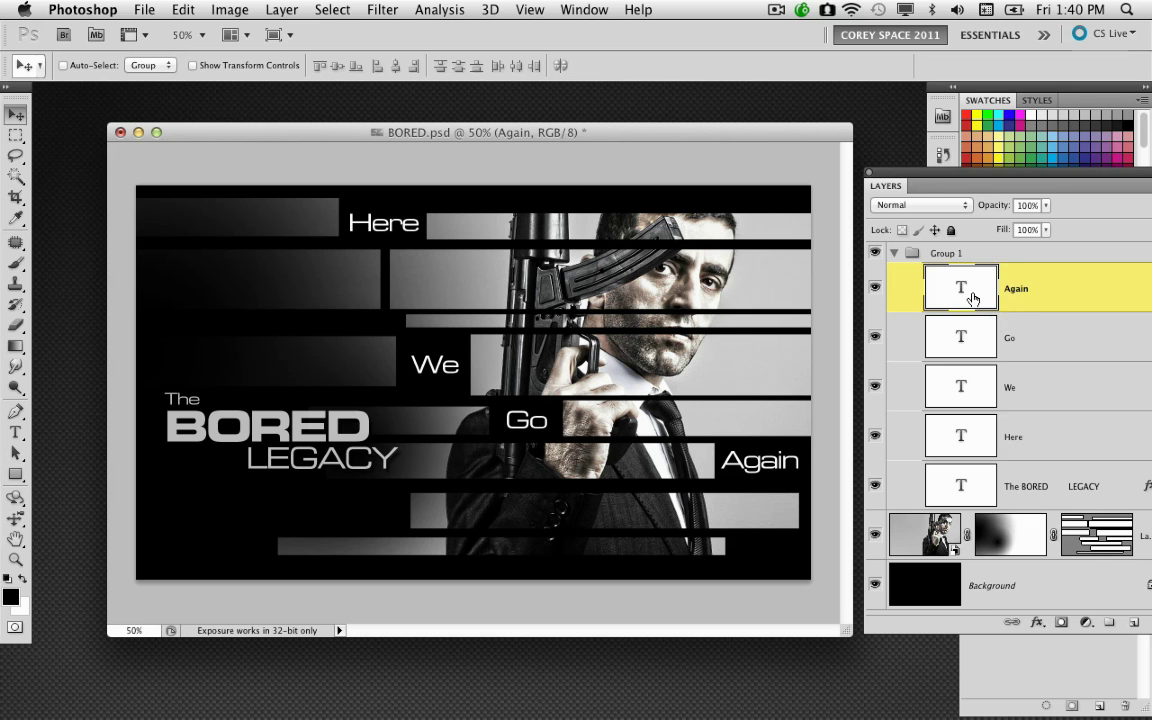
# - Collapse Group 1 and duplicate the black Background layer into Background copy
pyautogui.click(894, 253)
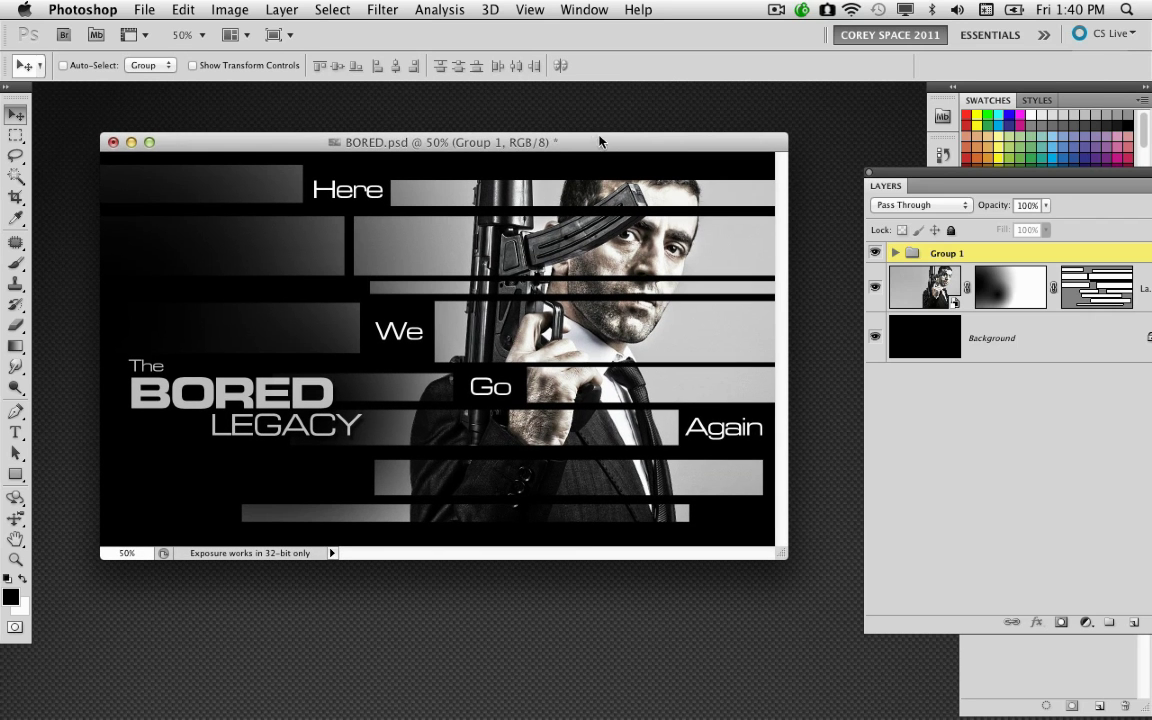
pyautogui.click(940, 340)
pyautogui.moveTo(940, 185); pyautogui.dragTo(835, 186)
pyautogui.moveTo(1074, 630); pyautogui.dragTo(980, 497)
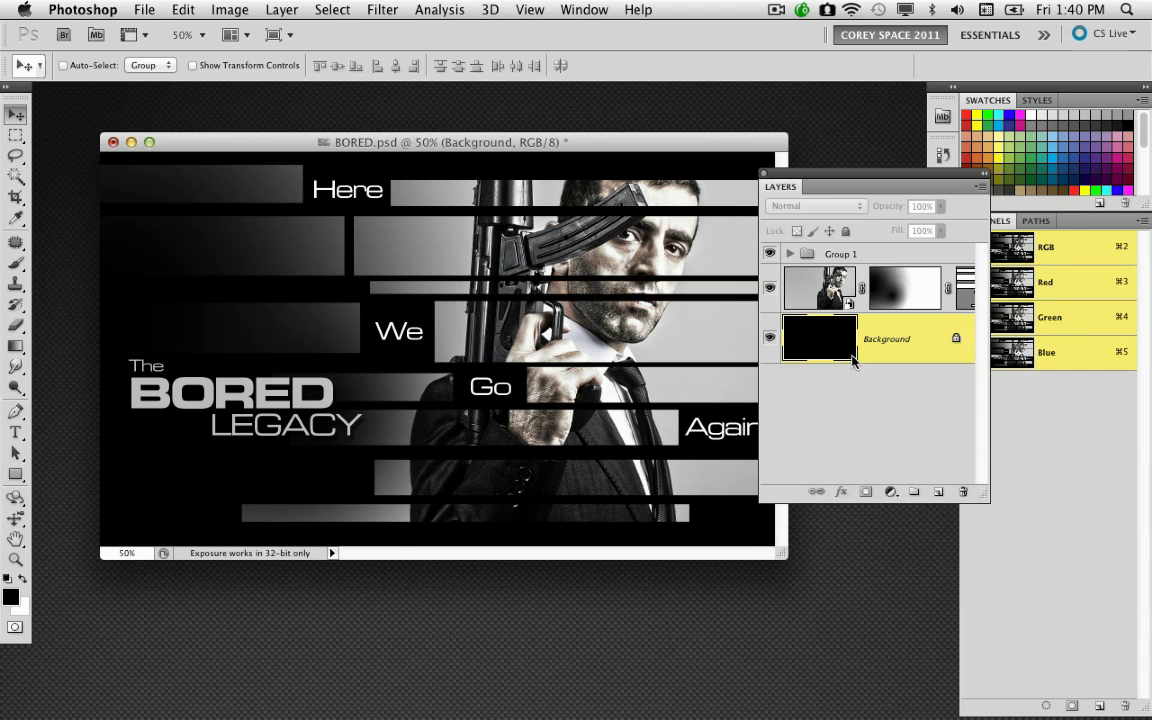
pyautogui.moveTo(910, 340); pyautogui.dragTo(1010, 533)
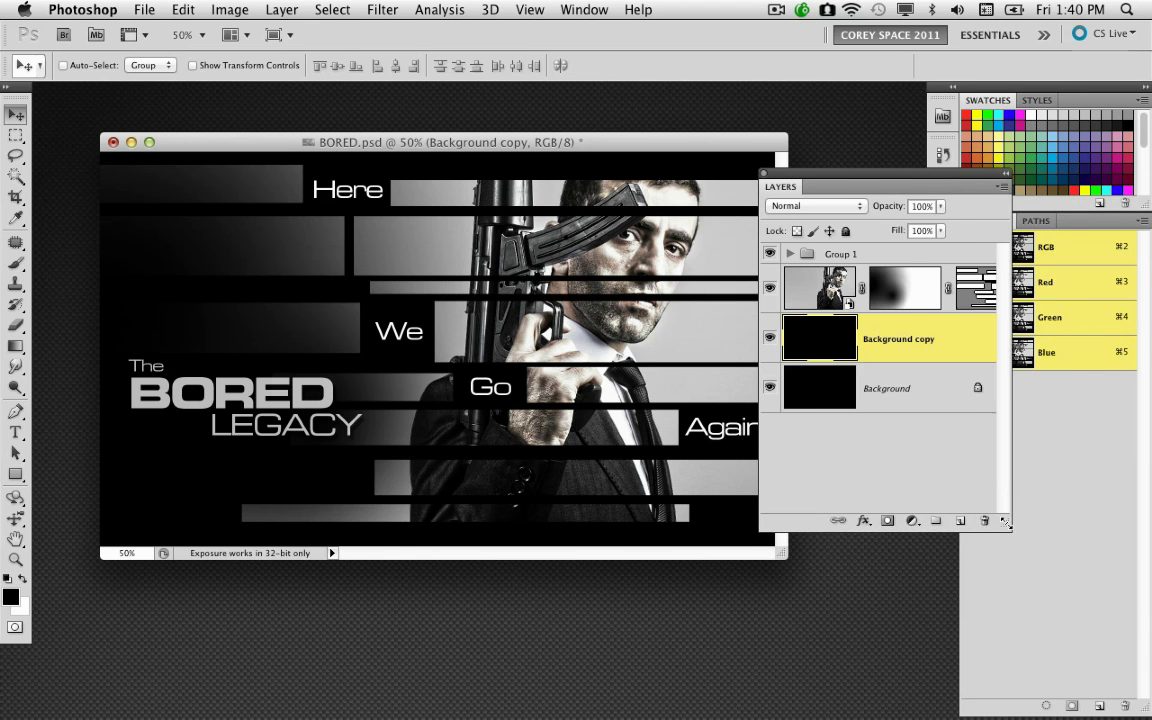
# - Give Background copy a Pattern Overlay of the dark carbon-fiber pattern at 50% scale
pyautogui.moveTo(843, 178); pyautogui.dragTo(901, 197)
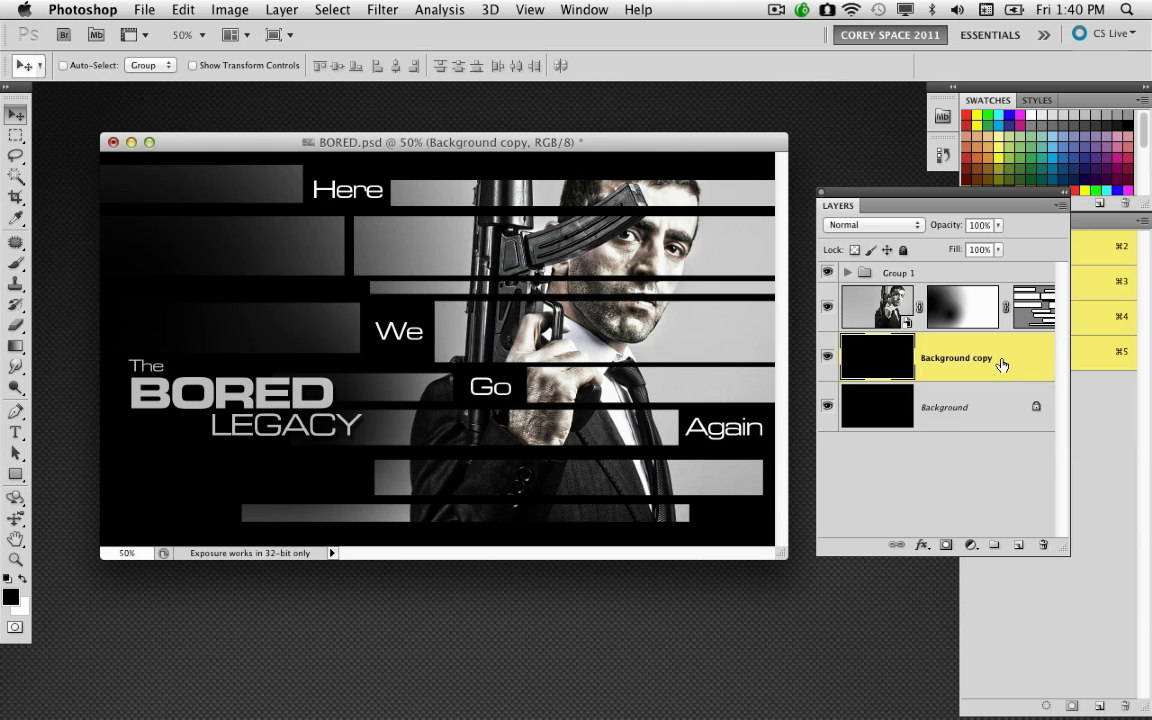
pyautogui.click(966, 545)
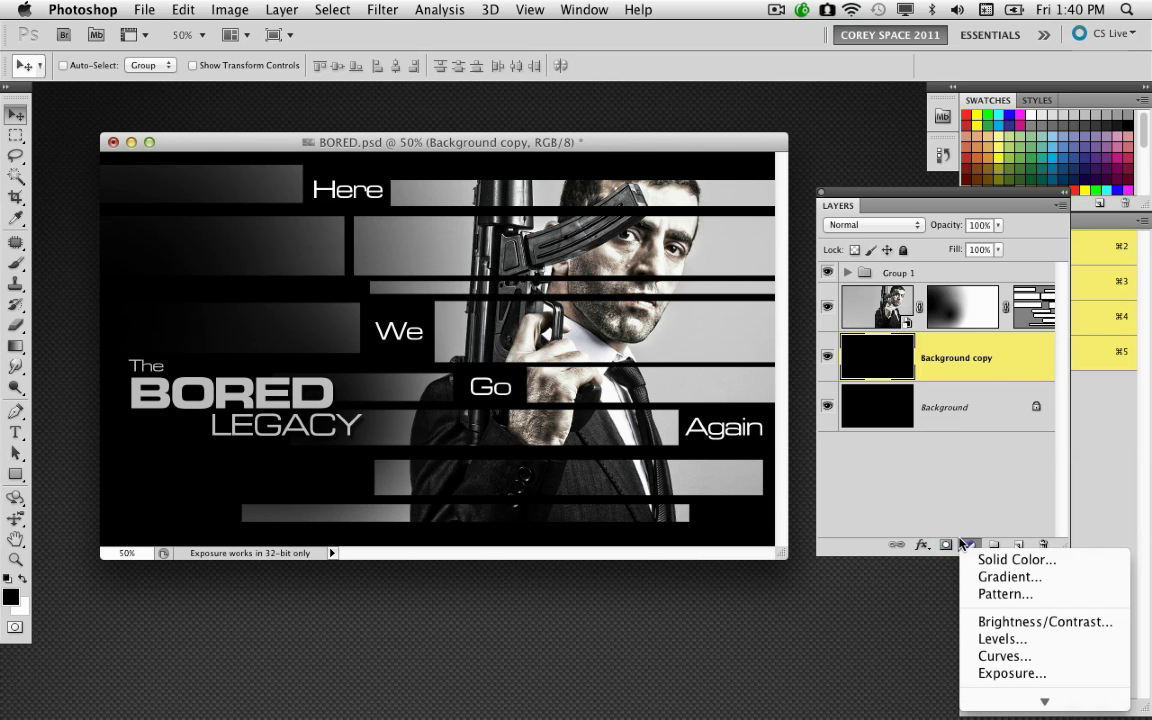
pyautogui.click(922, 545)
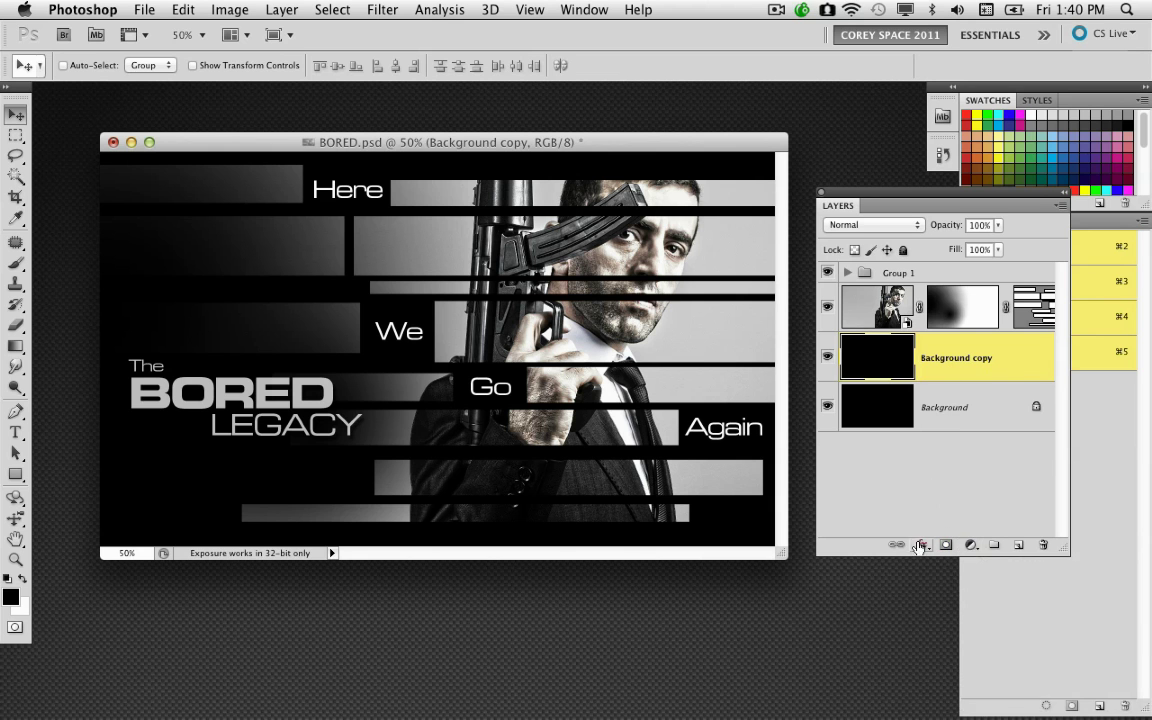
pyautogui.click(922, 545)
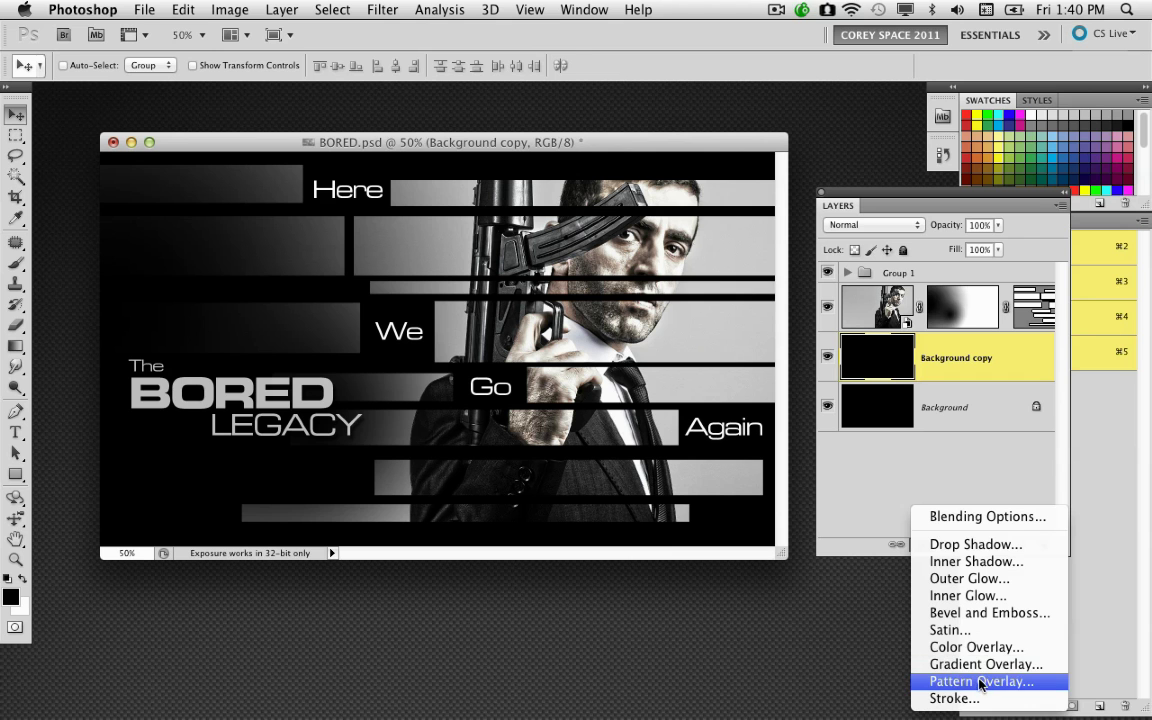
pyautogui.click(980, 683)
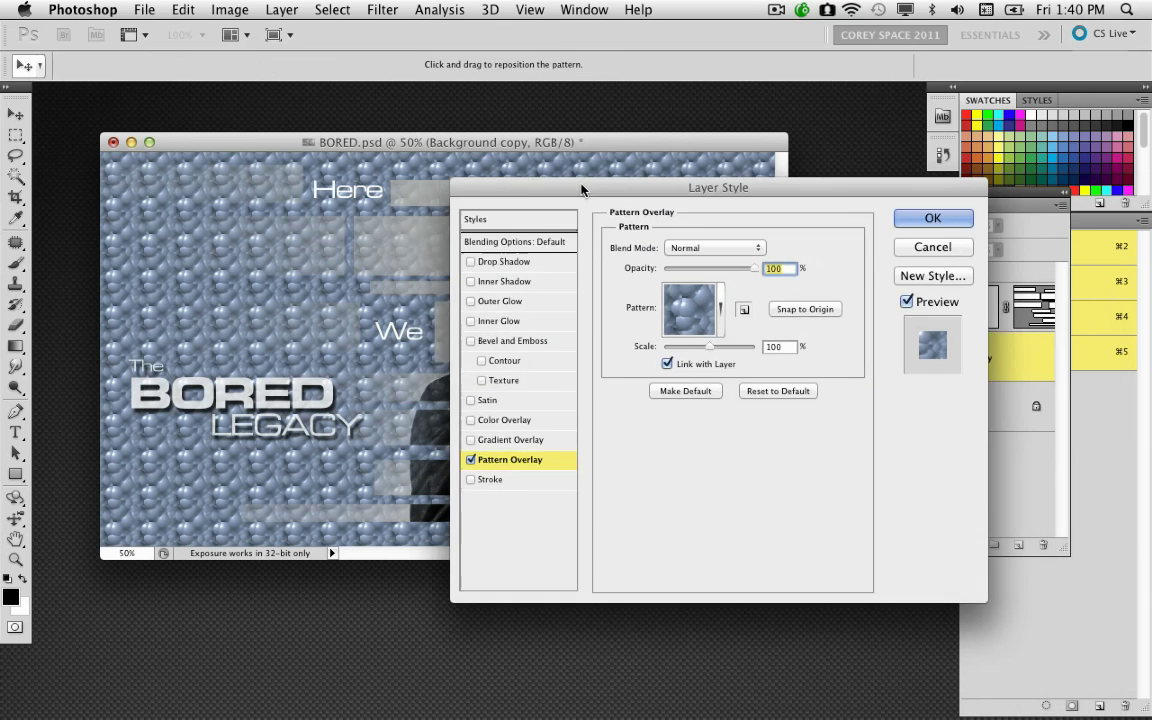
pyautogui.moveTo(581, 190); pyautogui.dragTo(573, 177)
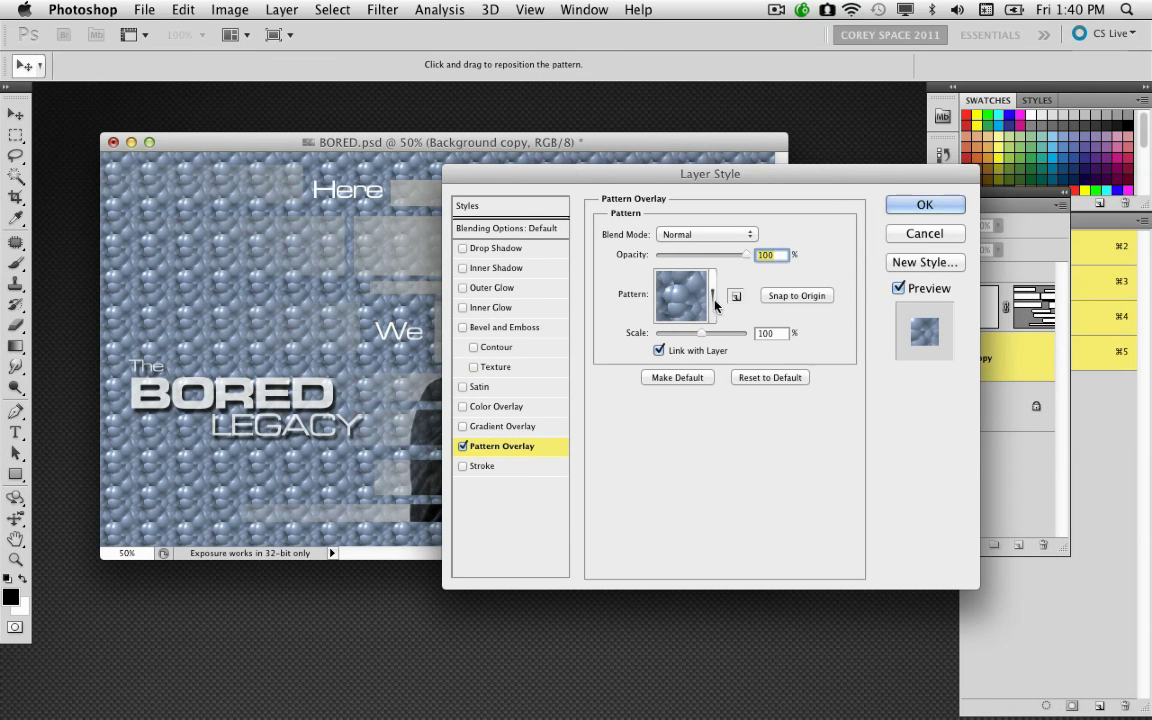
pyautogui.click(681, 295)
pyautogui.click(654, 425)
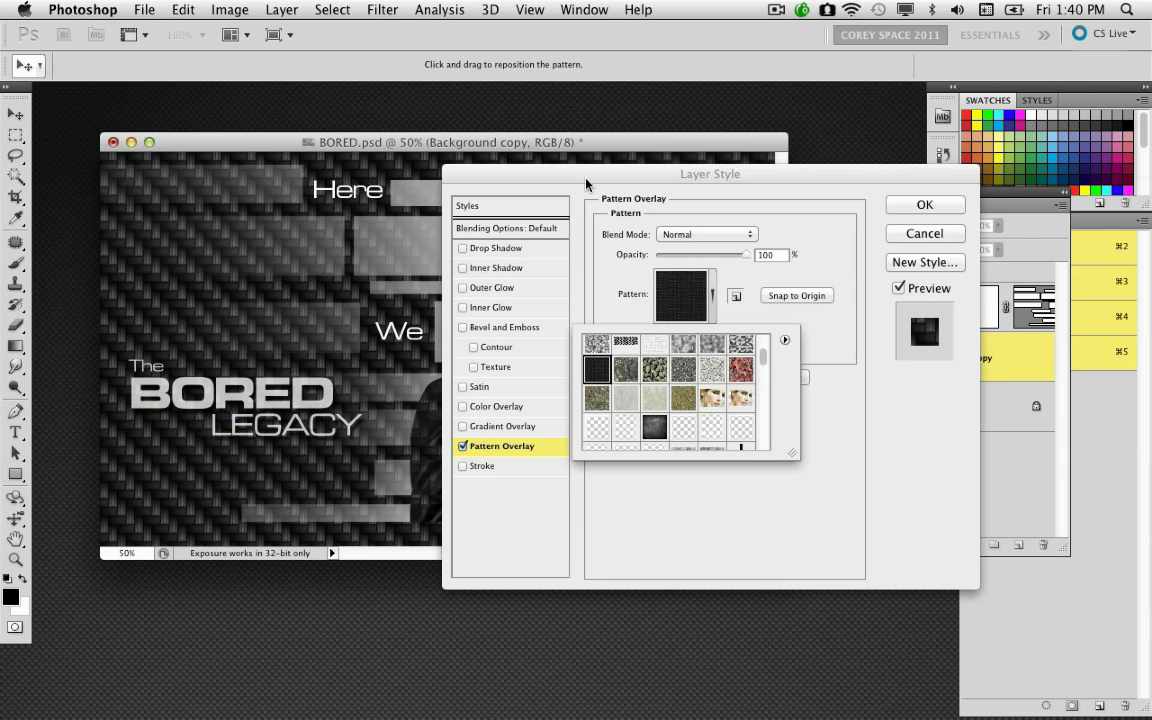
pyautogui.click(816, 305)
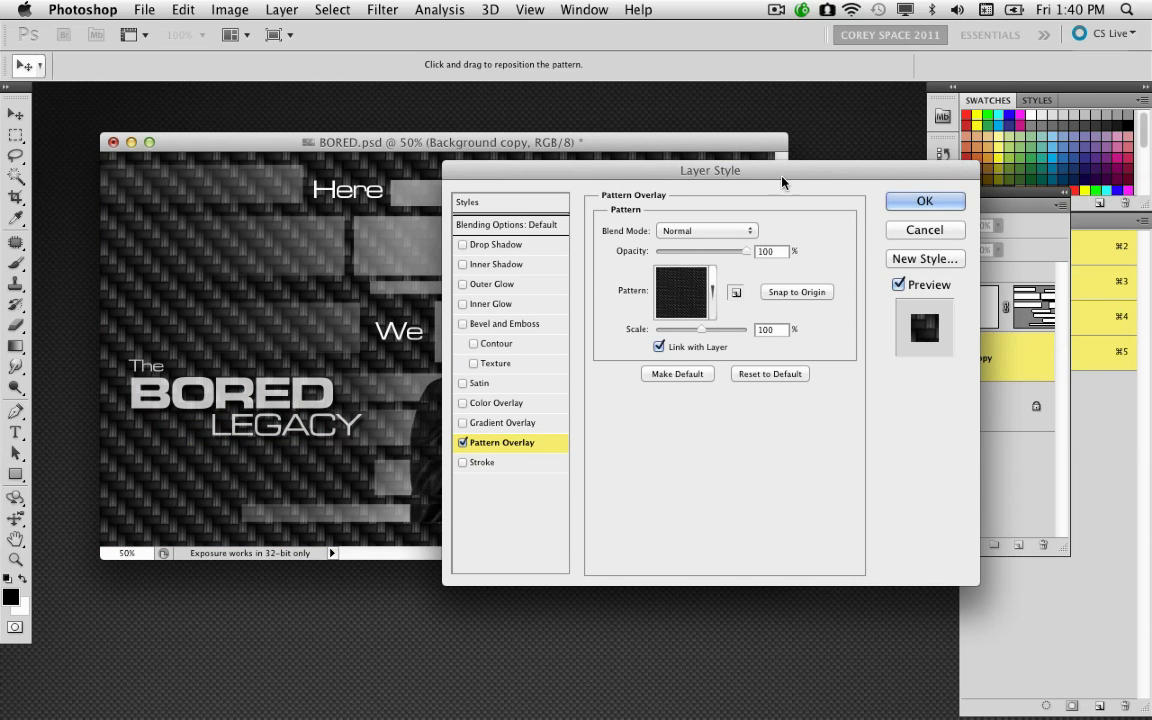
pyautogui.moveTo(703, 166); pyautogui.dragTo(917, 277)
pyautogui.click(985, 362)
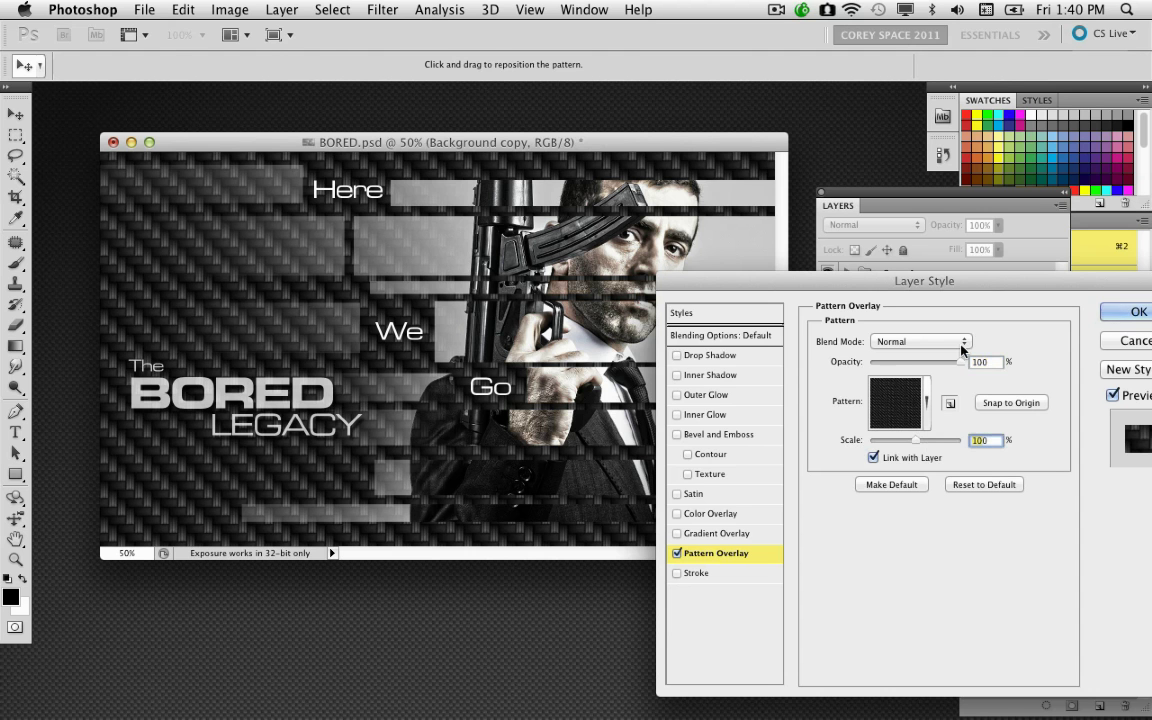
pyautogui.press('Tab')
pyautogui.write('50')
pyautogui.press('Return')
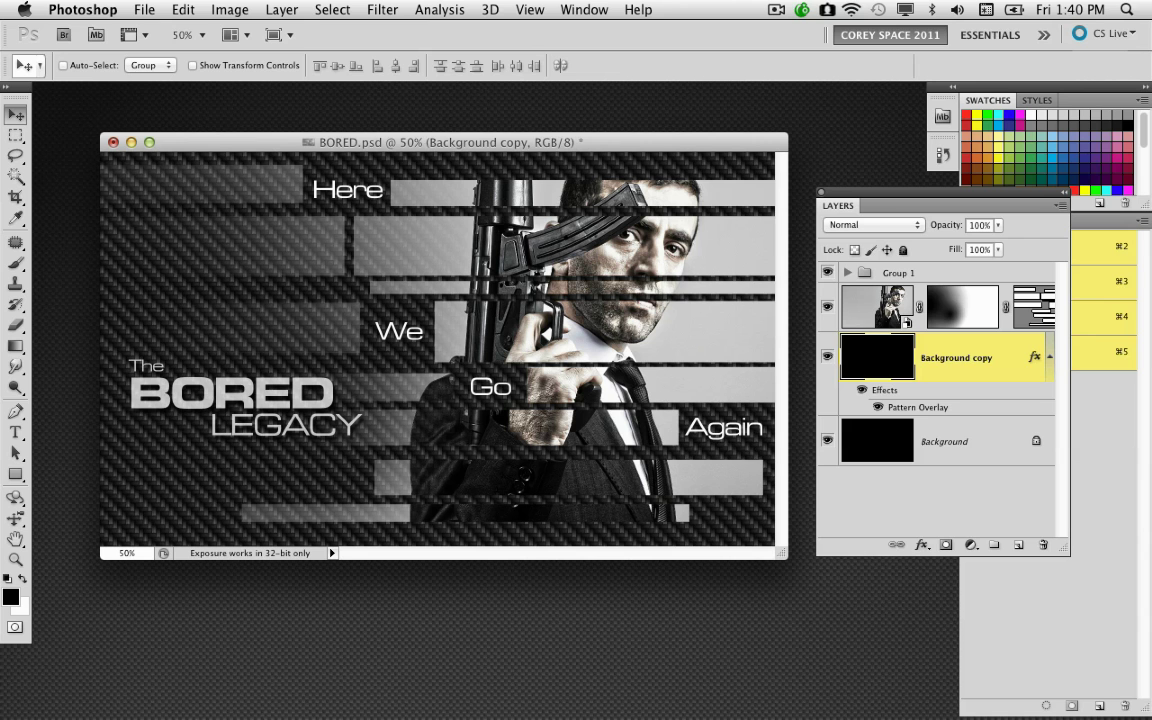
# - Add an Overlay-mode Gradient Overlay at 180° to Background copy alongside its pattern overlay
pyautogui.doubleClick(1035, 357)
pyautogui.moveTo(724, 249); pyautogui.dragTo(805, 174)
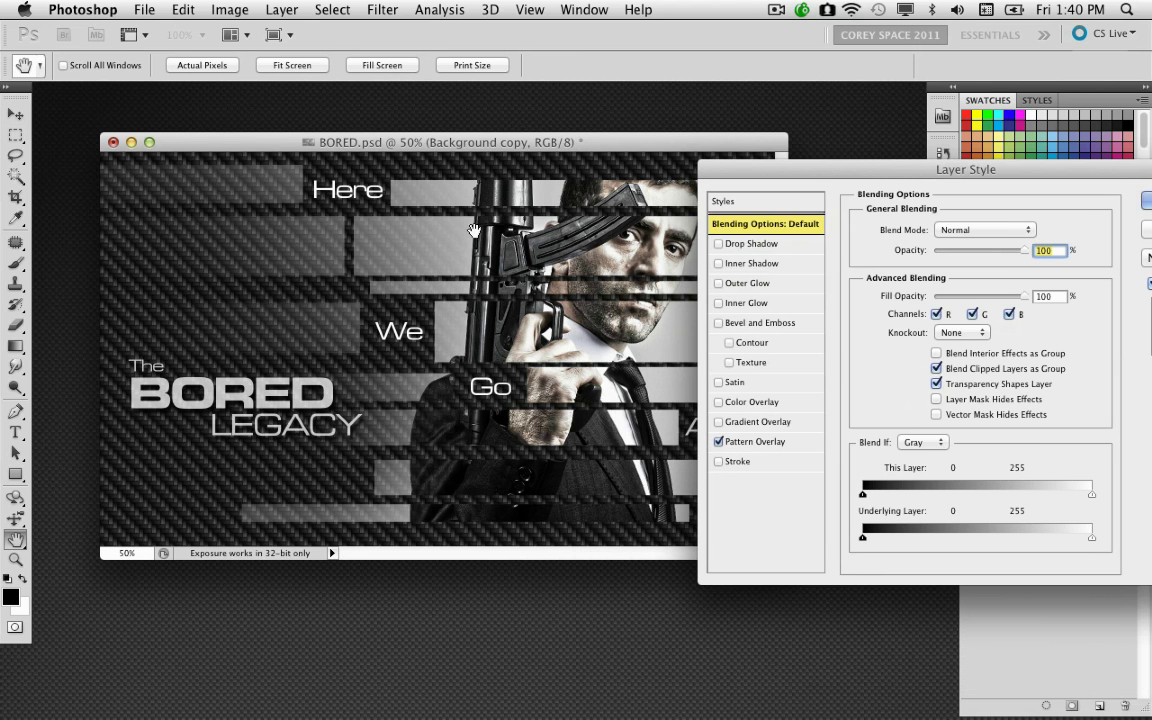
pyautogui.click(775, 424)
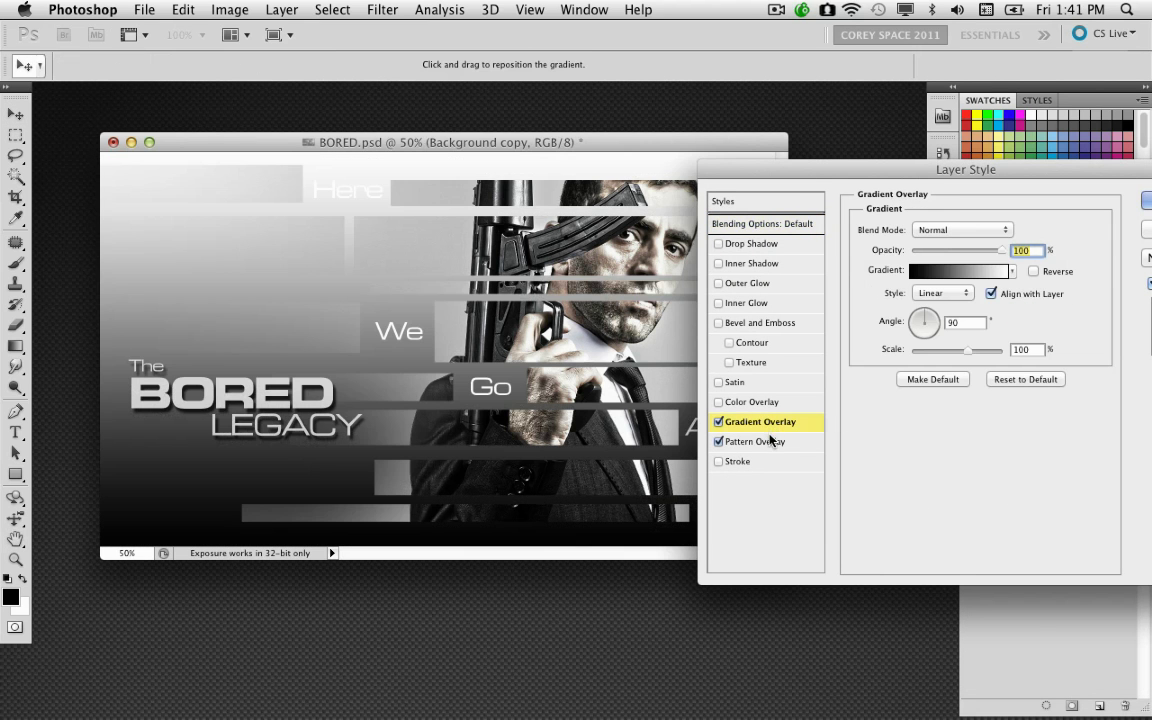
pyautogui.moveTo(820, 175); pyautogui.dragTo(741, 179)
pyautogui.click(869, 234)
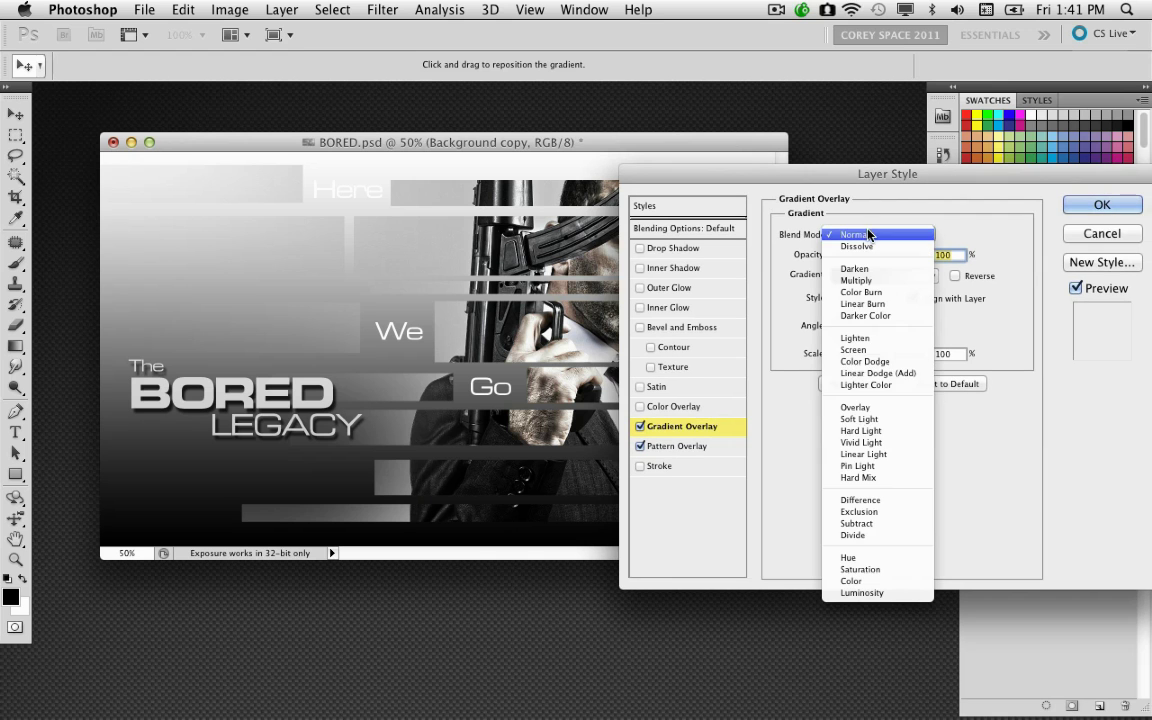
pyautogui.click(862, 407)
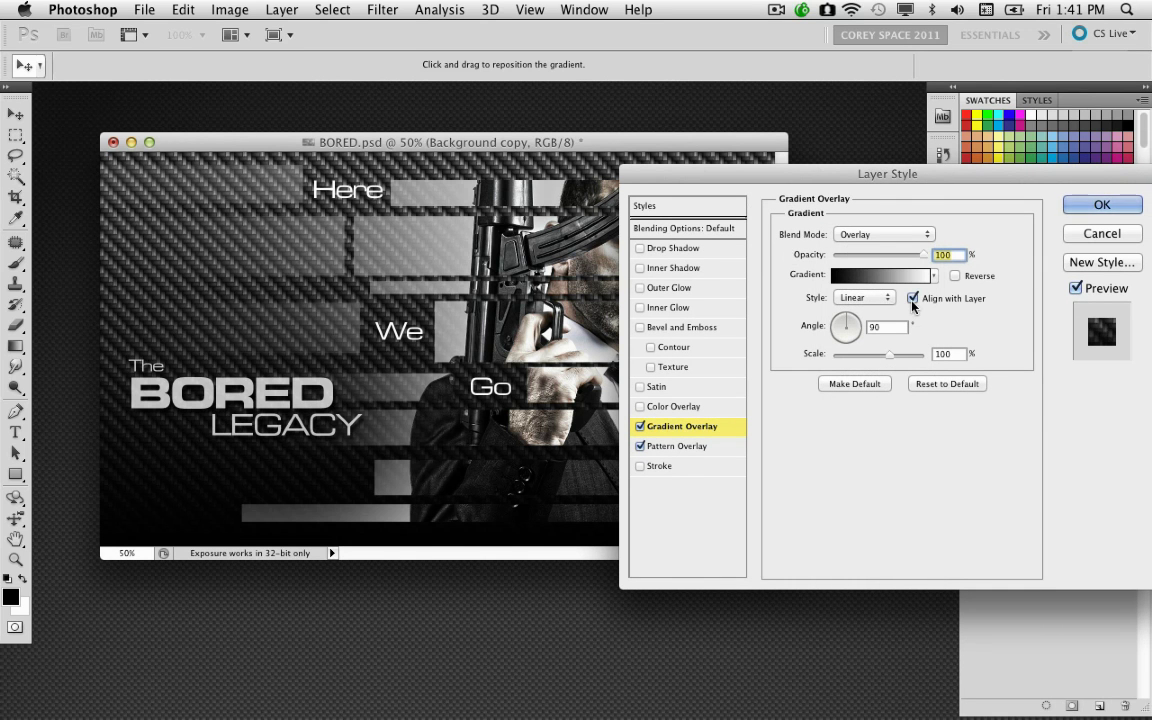
pyautogui.click(838, 328)
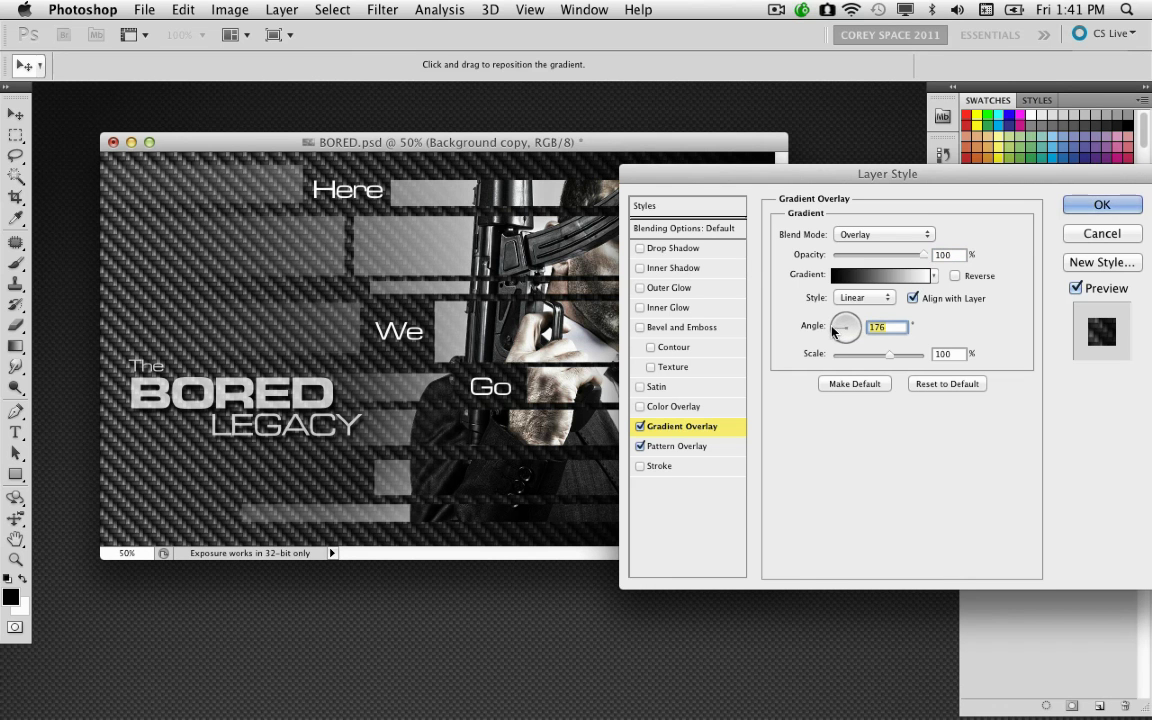
pyautogui.click(832, 331)
pyautogui.moveTo(684, 183); pyautogui.dragTo(612, 174)
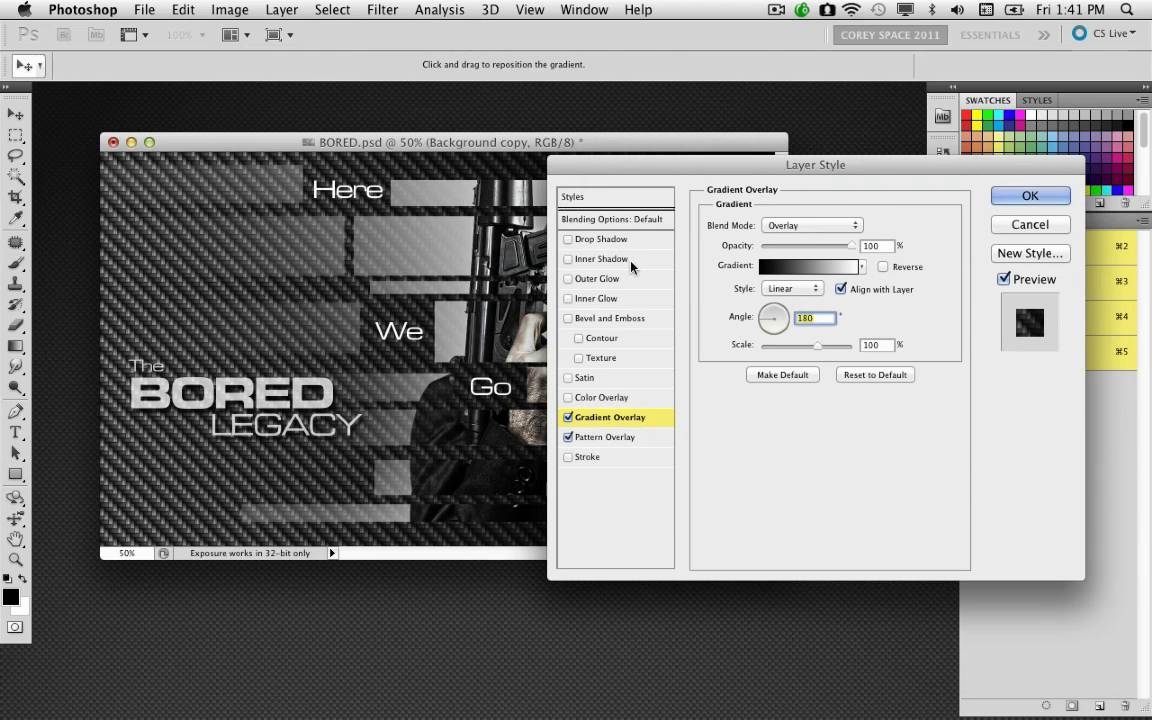
pyautogui.click(607, 437)
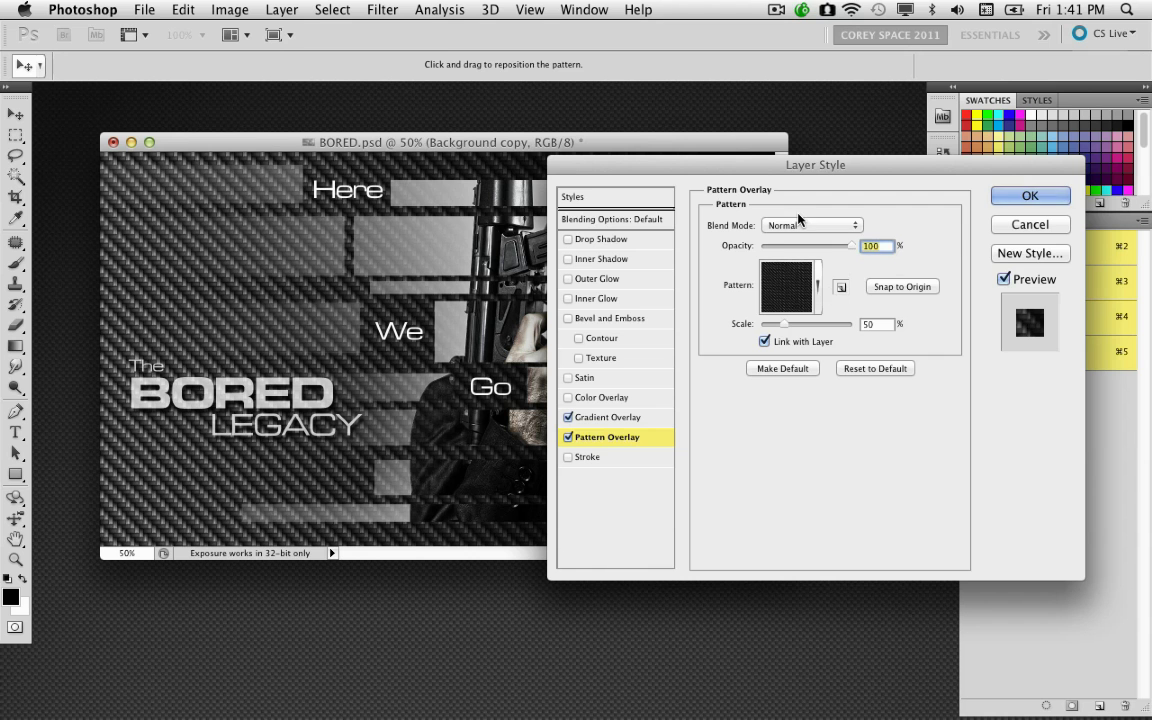
# - Apply the overlays and set Background copy's layer opacity to 25%
pyautogui.press('Return')
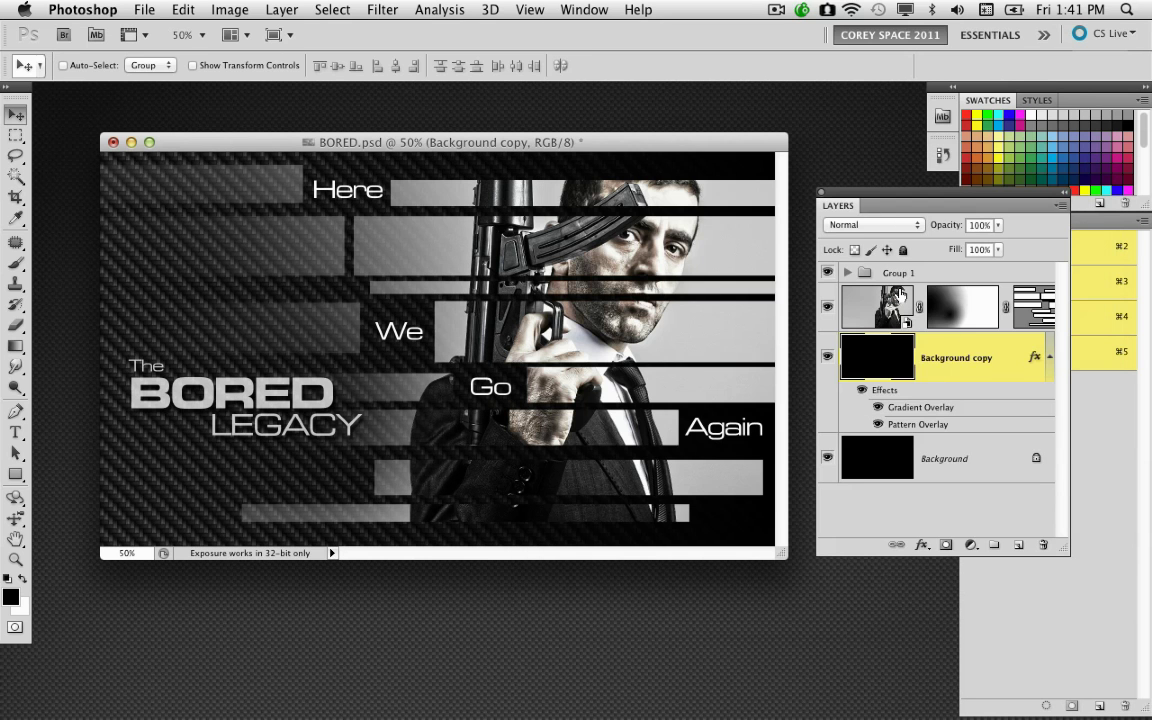
pyautogui.doubleClick(1040, 360)
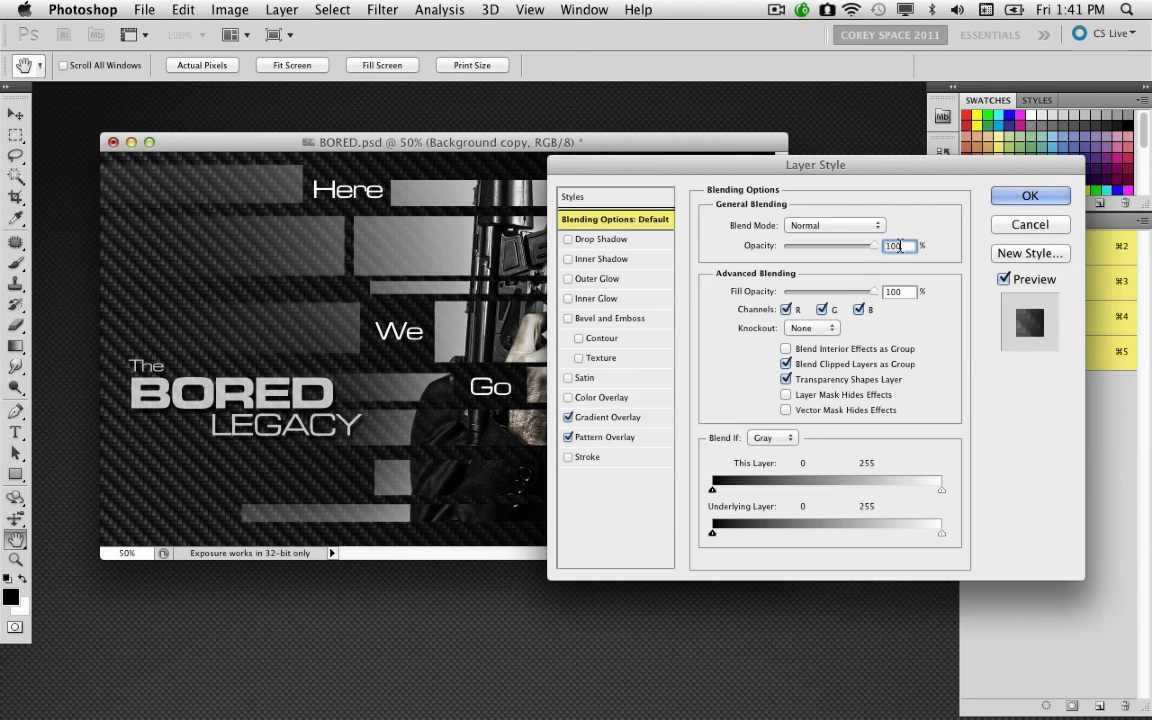
pyautogui.write('25')
pyautogui.press('Return')
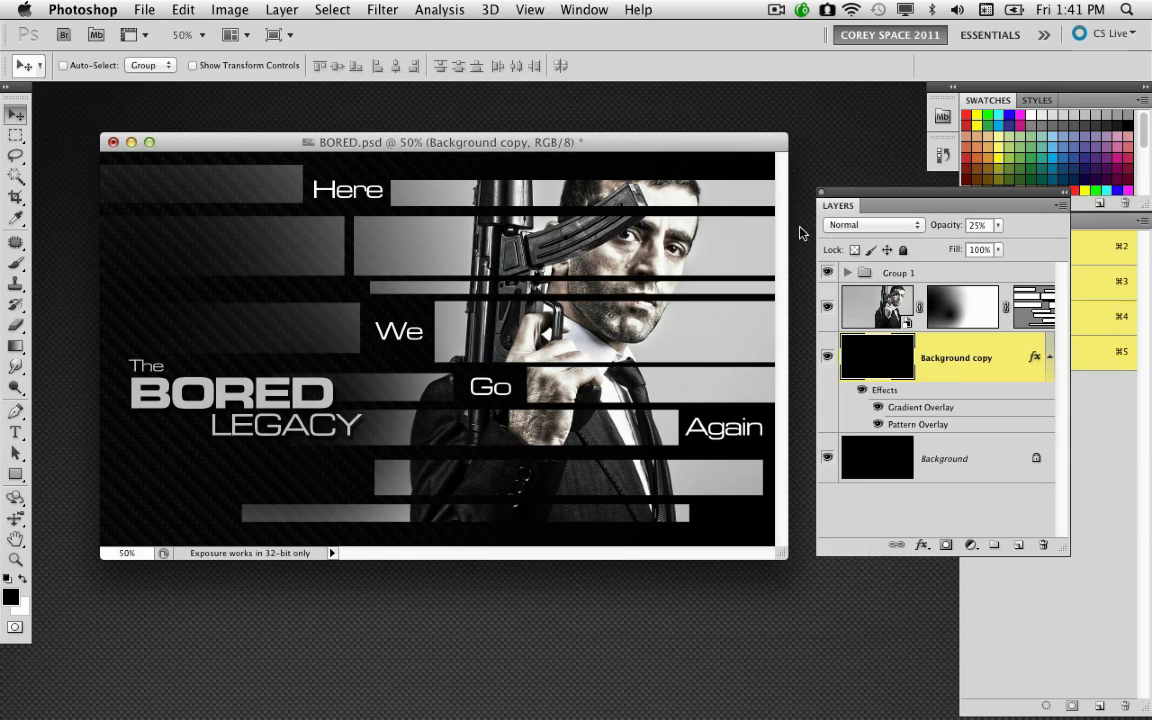
pyautogui.moveTo(679, 150); pyautogui.dragTo(677, 140)
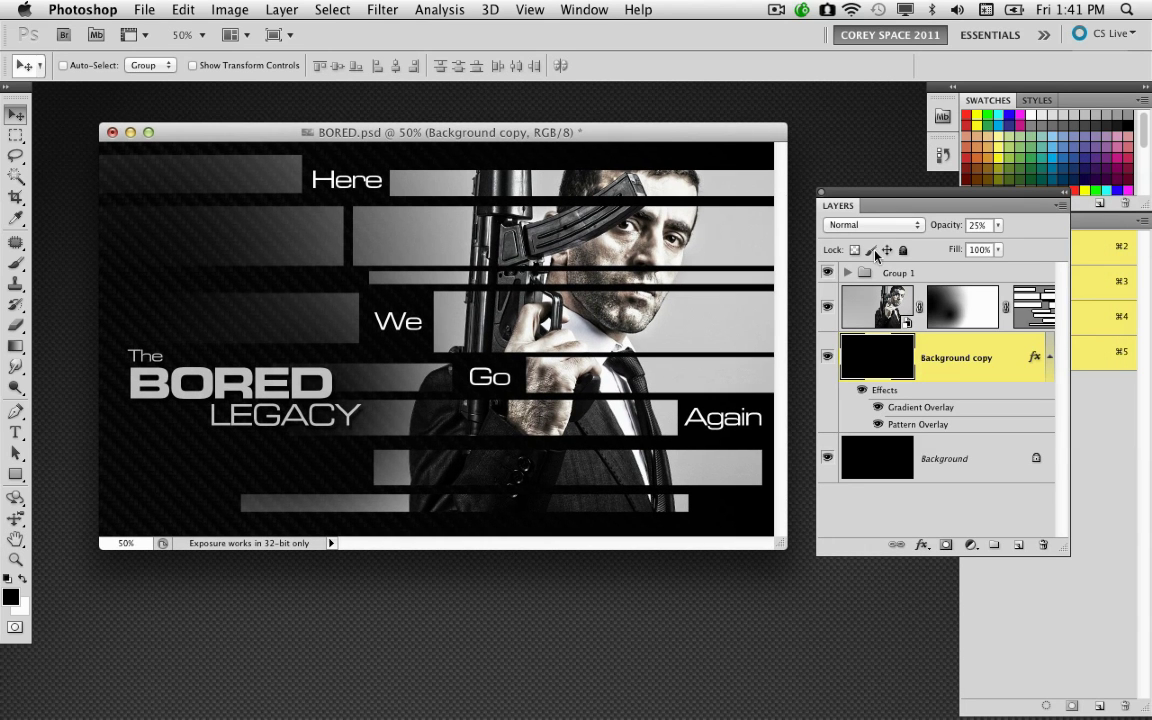
pyautogui.moveTo(603, 134); pyautogui.dragTo(604, 132)
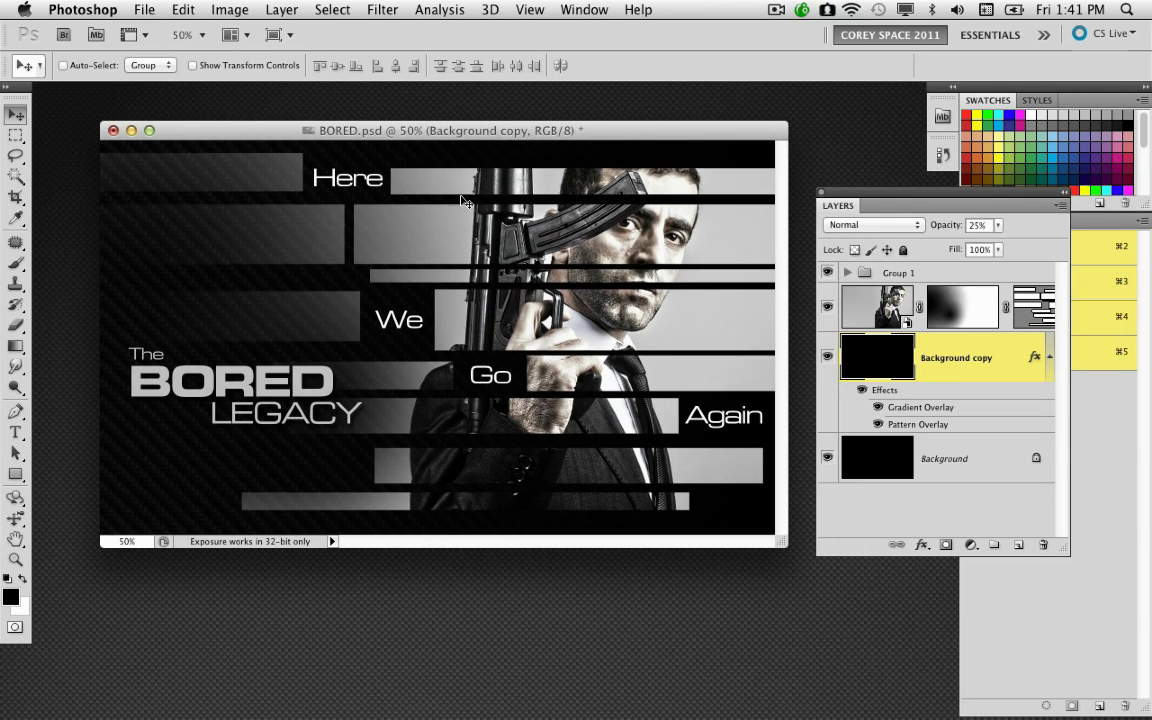
# - Raise the carbon Pattern Overlay opacity to 100% and apply the layer style
pyautogui.doubleClick(1036, 360)
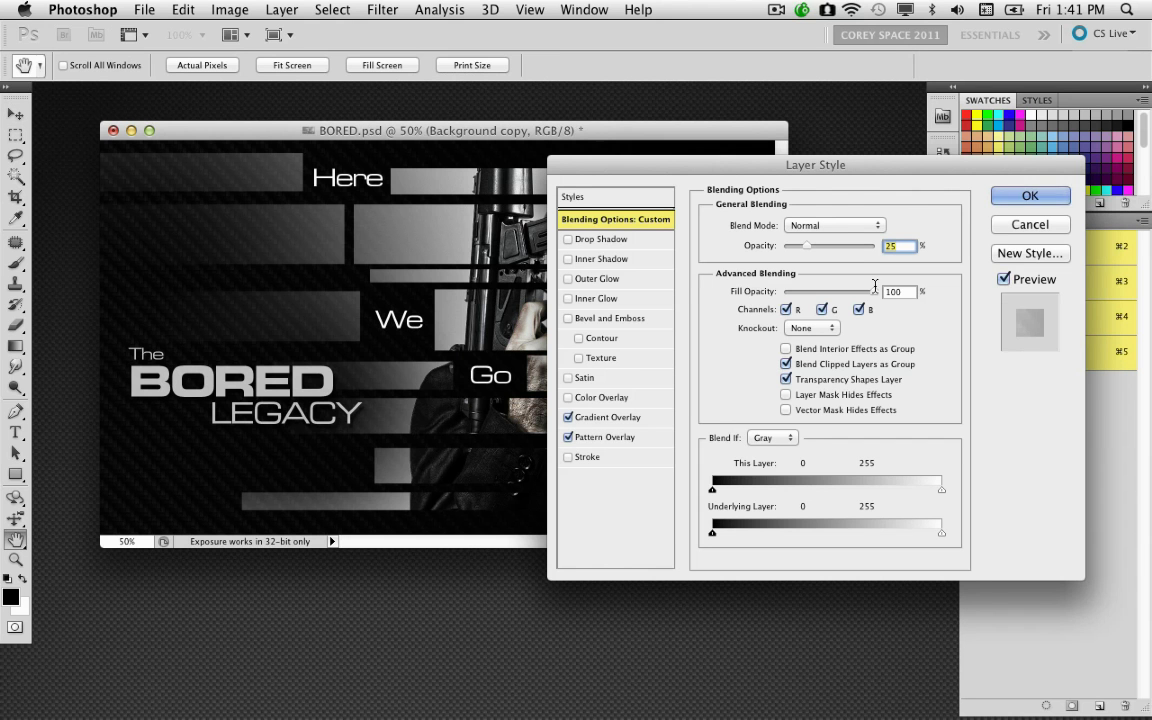
pyautogui.click(610, 438)
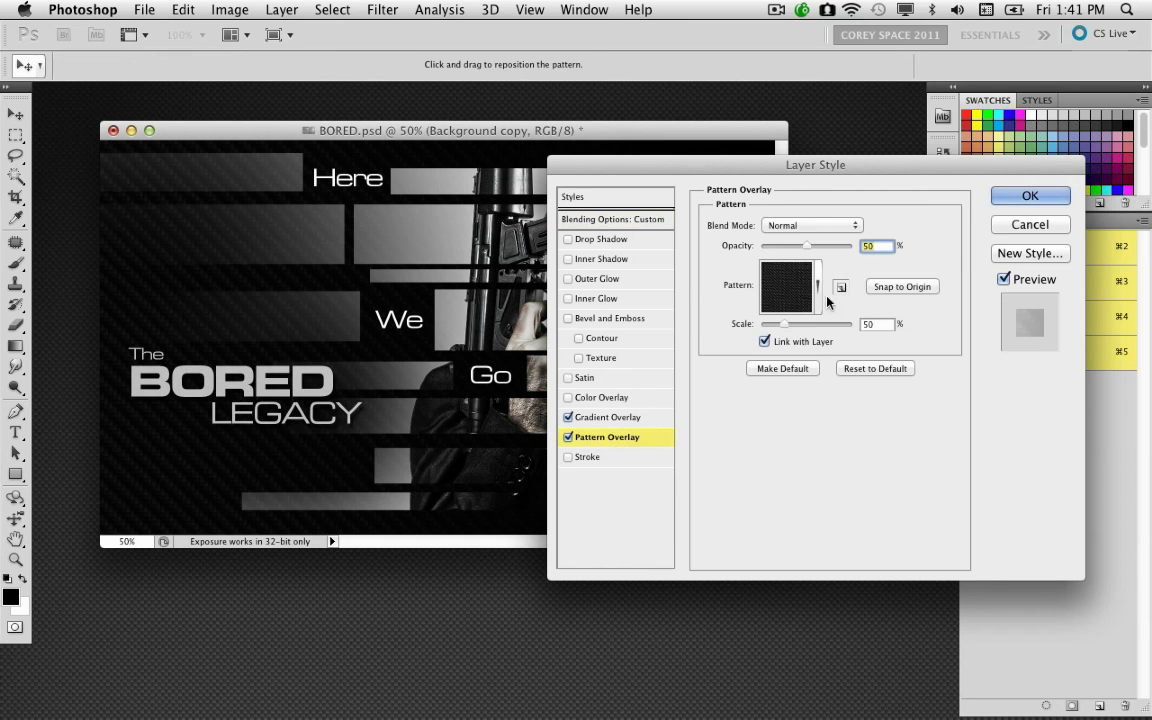
pyautogui.click(614, 419)
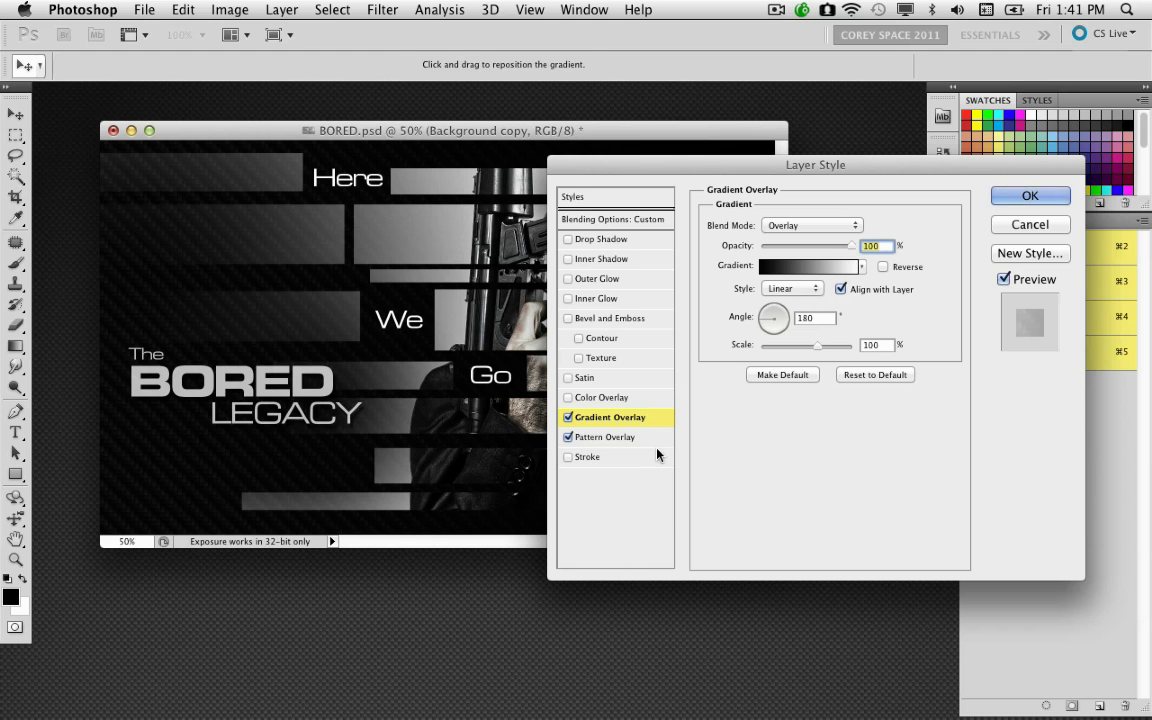
pyautogui.click(648, 440)
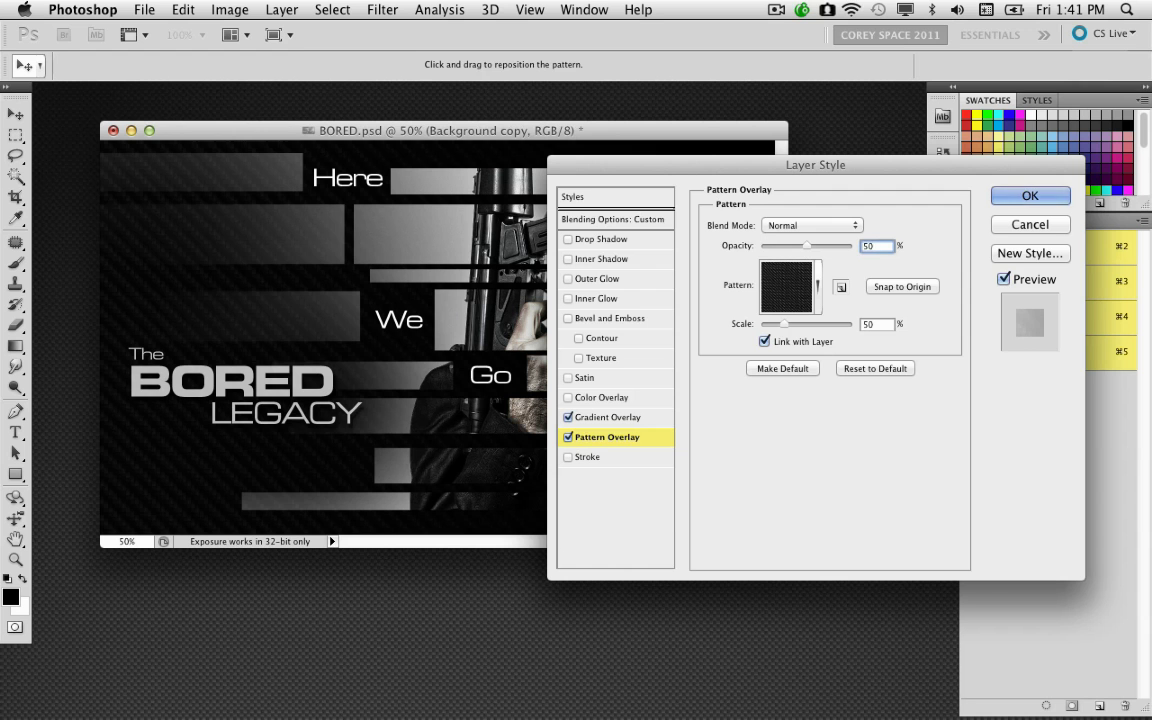
pyautogui.click(880, 246)
pyautogui.moveTo(806, 246); pyautogui.dragTo(852, 248)
pyautogui.click(1010, 196)
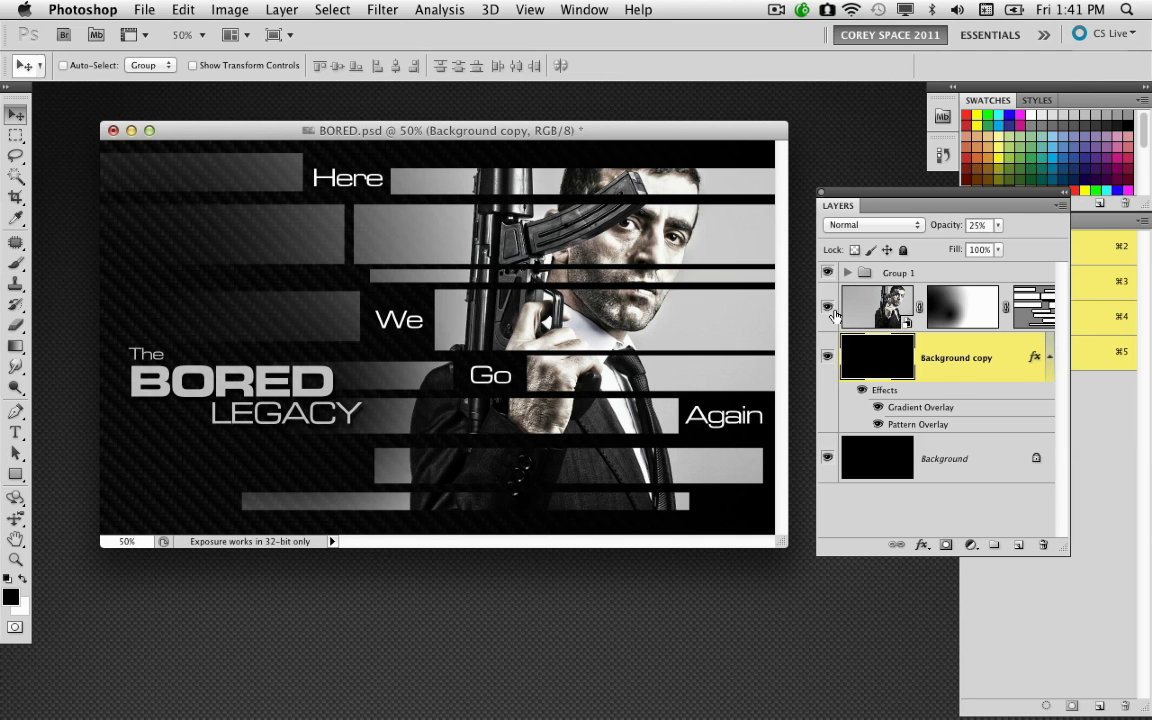
# - Nudge the Group 1 artwork down one pixel, then restore the Layers panel
pyautogui.moveTo(628, 128); pyautogui.dragTo(640, 121)
pyautogui.press('F7')
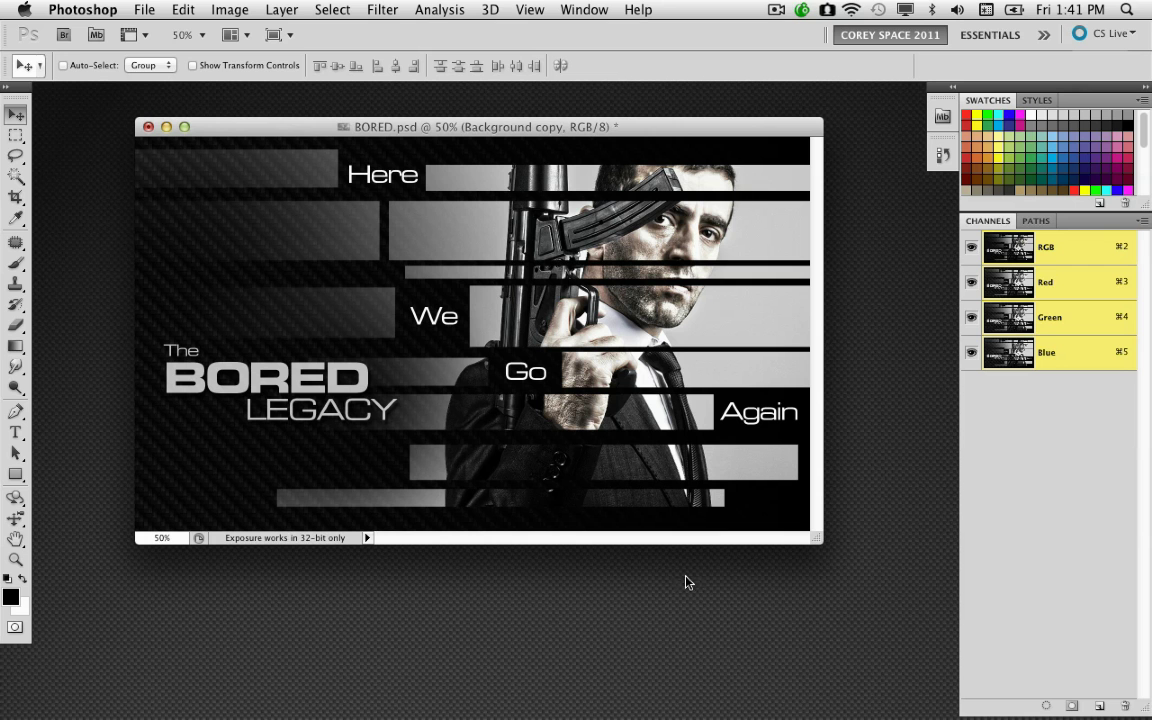
pyautogui.moveTo(735, 131); pyautogui.dragTo(733, 125)
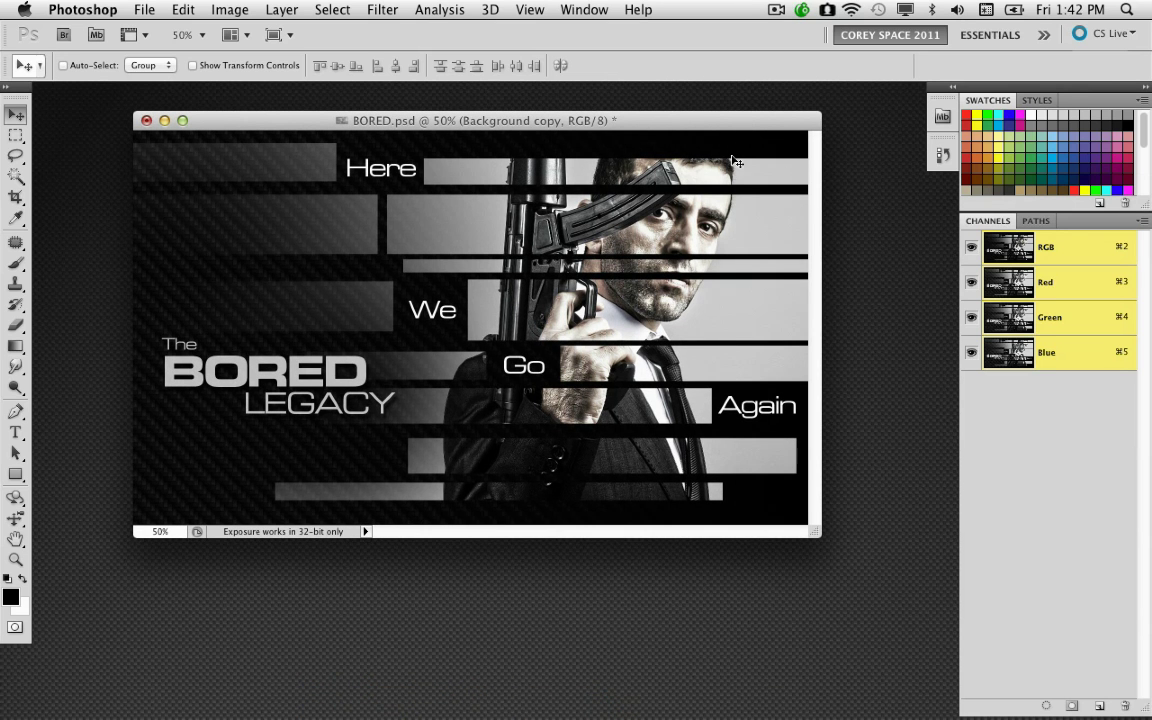
pyautogui.keyDown('super'); pyautogui.click(248, 371); pyautogui.keyUp('super')
pyautogui.press('Down')
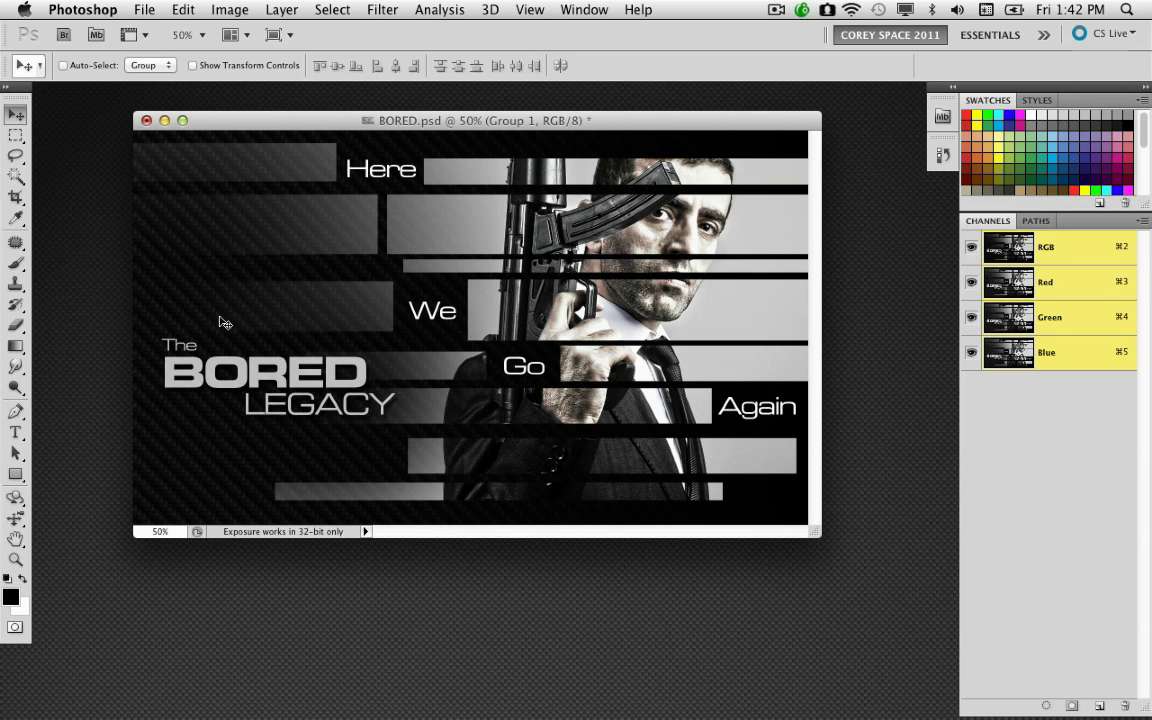
pyautogui.moveTo(752, 127); pyautogui.dragTo(751, 126)
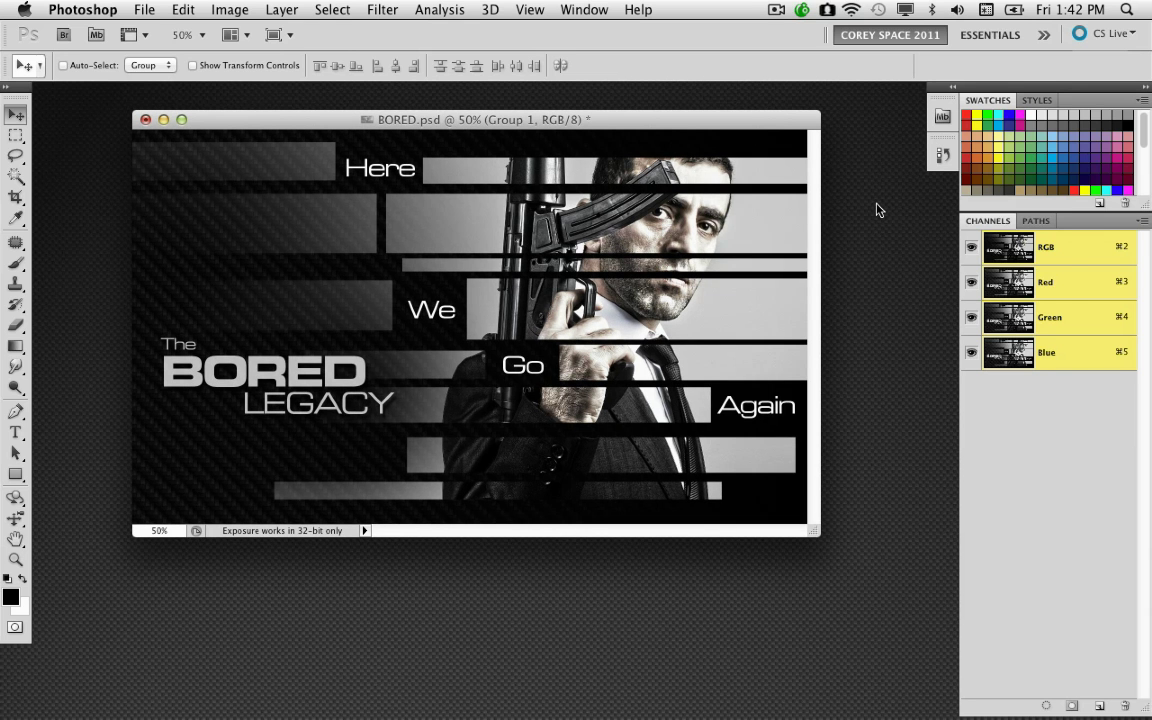
pyautogui.press('F7')
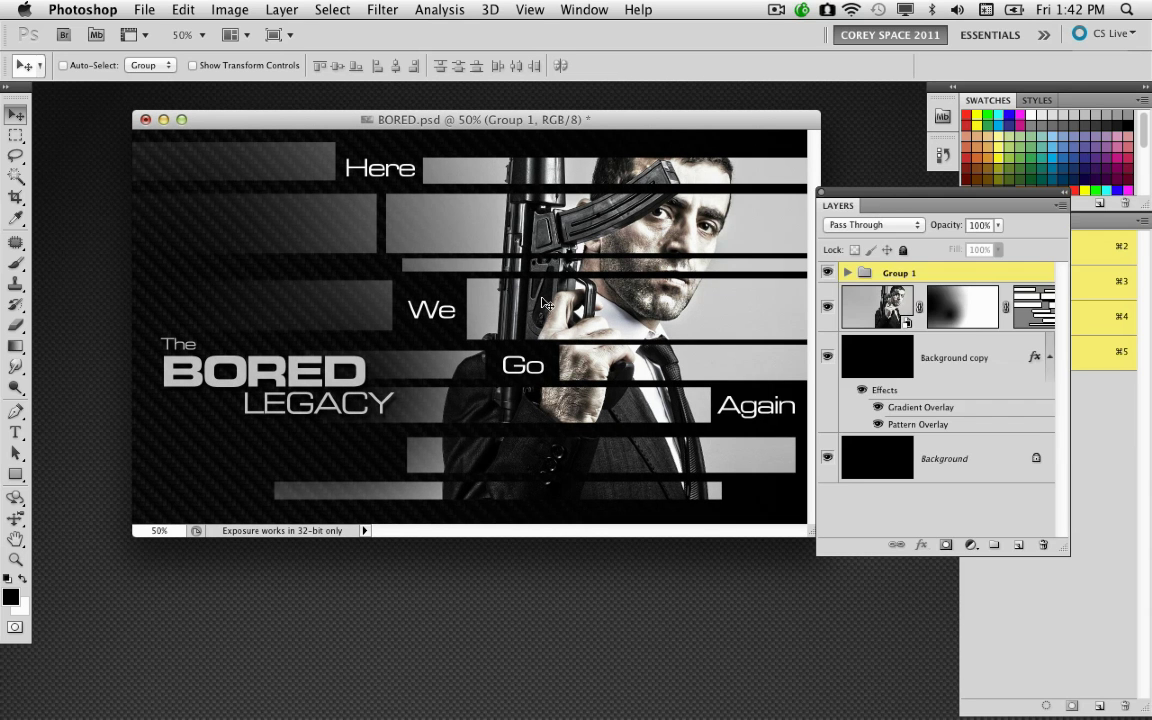
# - Fade Layer 4 toward the lower left with a black-to-white gradient on its mask
pyautogui.click(964, 315)
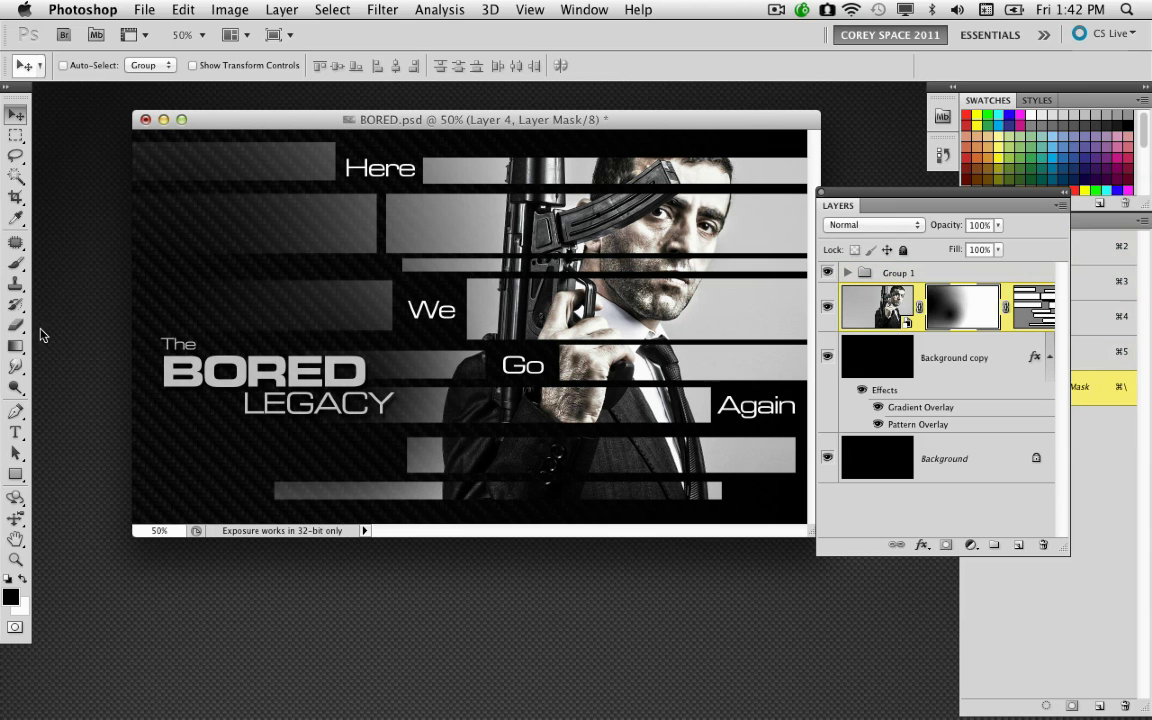
pyautogui.press('g')
pyautogui.moveTo(302, 485); pyautogui.dragTo(387, 422)
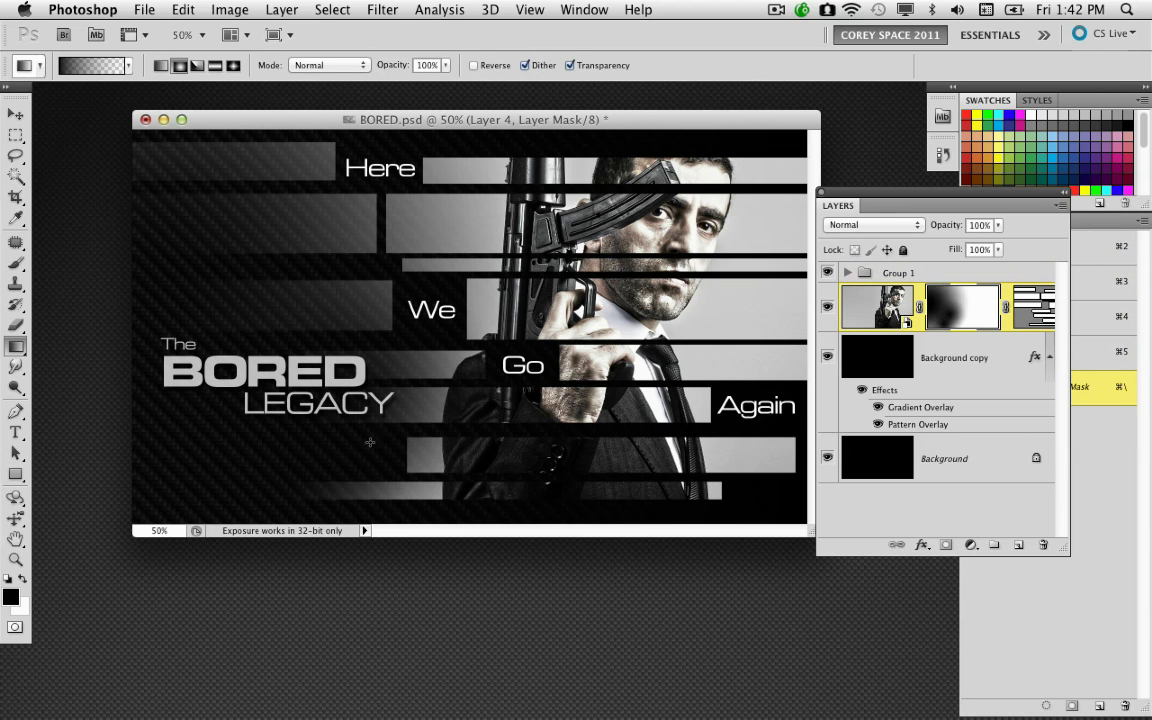
# - Rearrange the document window and layers list, and zoom the poster to 66.7%
pyautogui.press('v')
pyautogui.moveTo(285, 125); pyautogui.dragTo(267, 129)
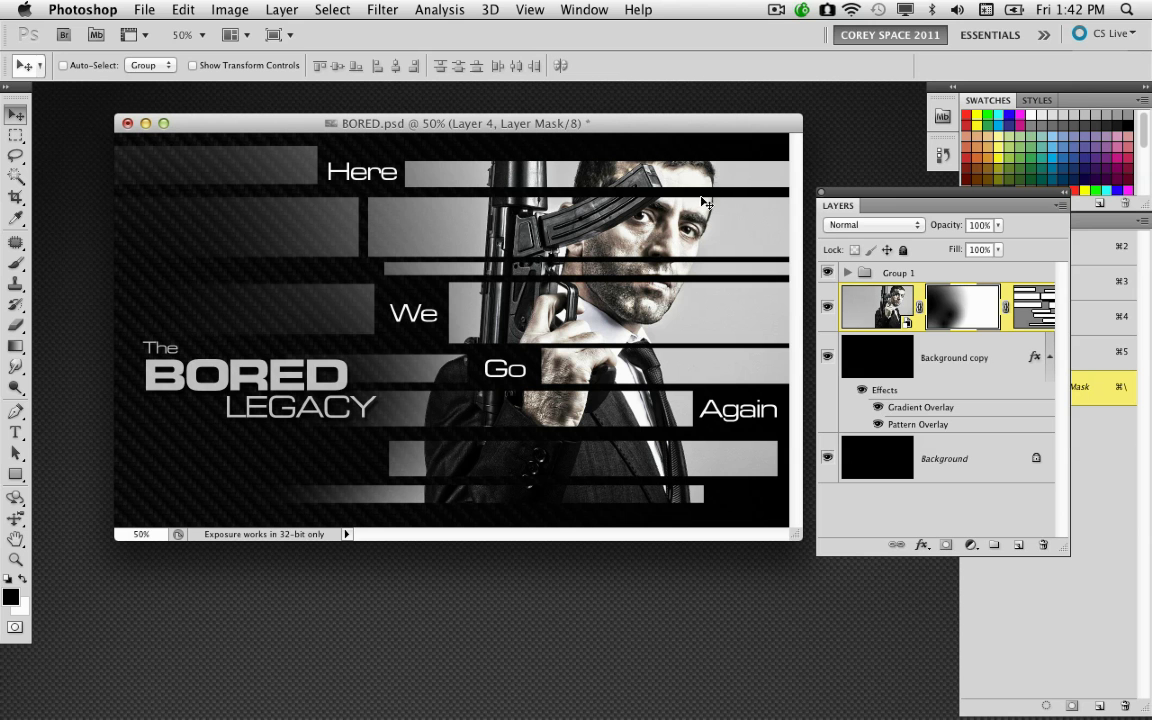
pyautogui.moveTo(640, 124); pyautogui.dragTo(617, 134)
pyautogui.moveTo(850, 192); pyautogui.dragTo(848, 152)
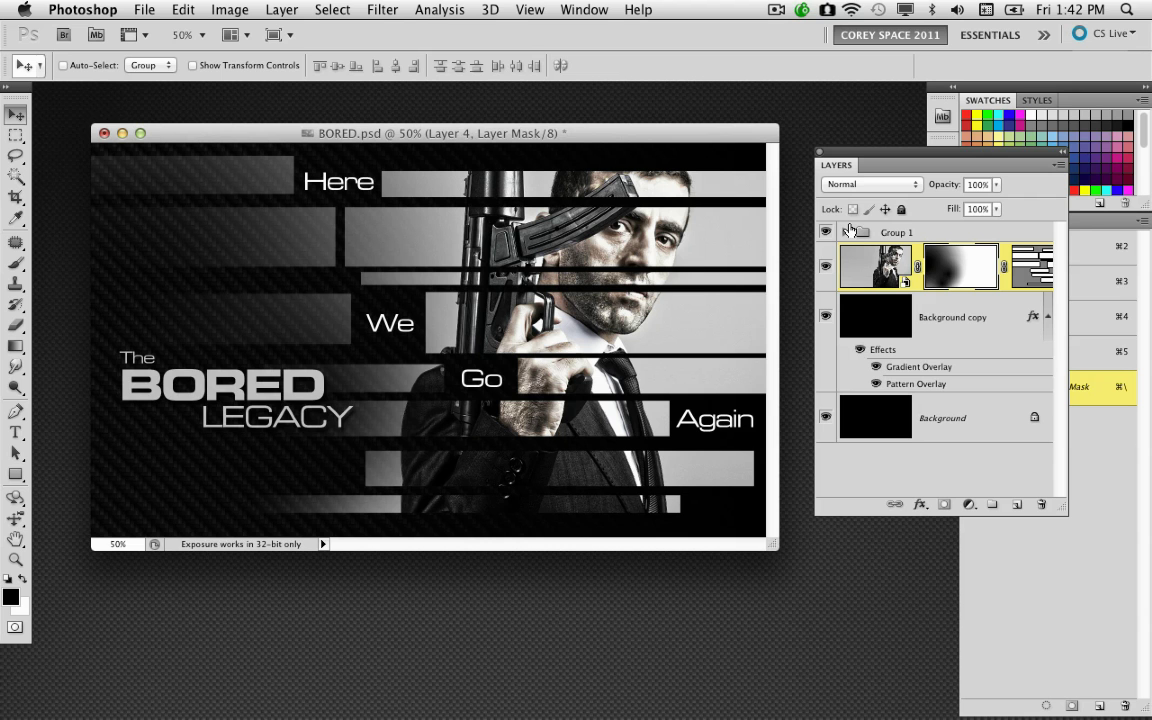
pyautogui.press('super+equal')
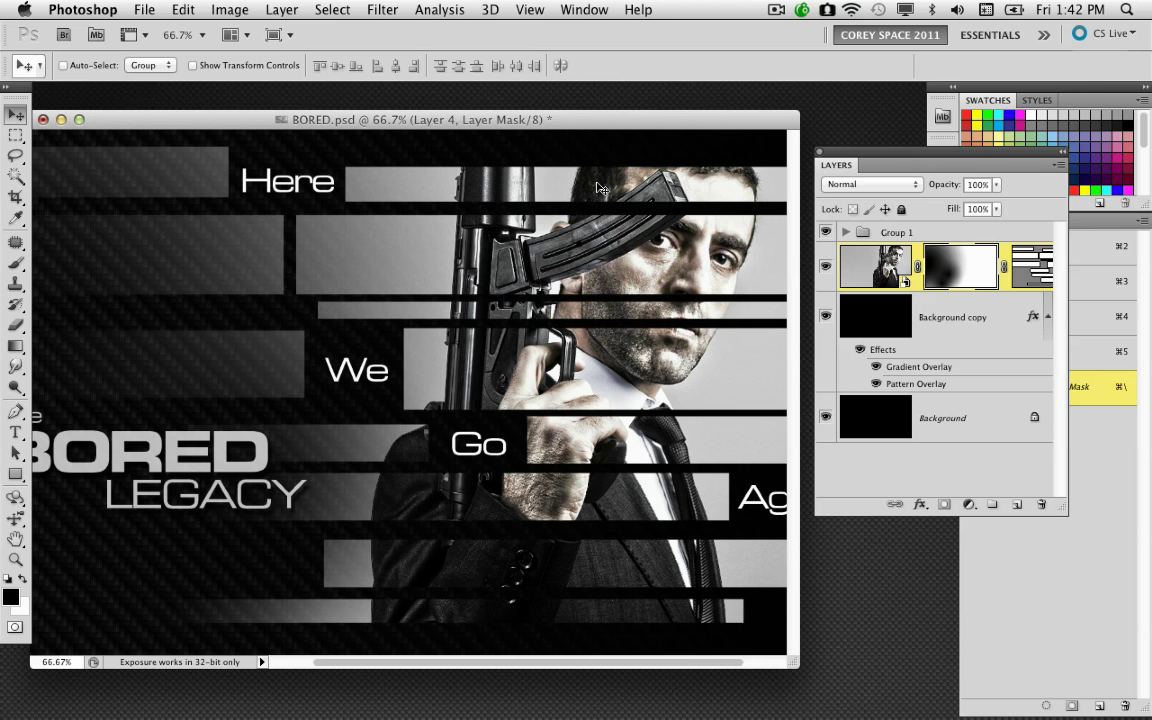
pyautogui.moveTo(543, 119); pyautogui.dragTo(533, 109)
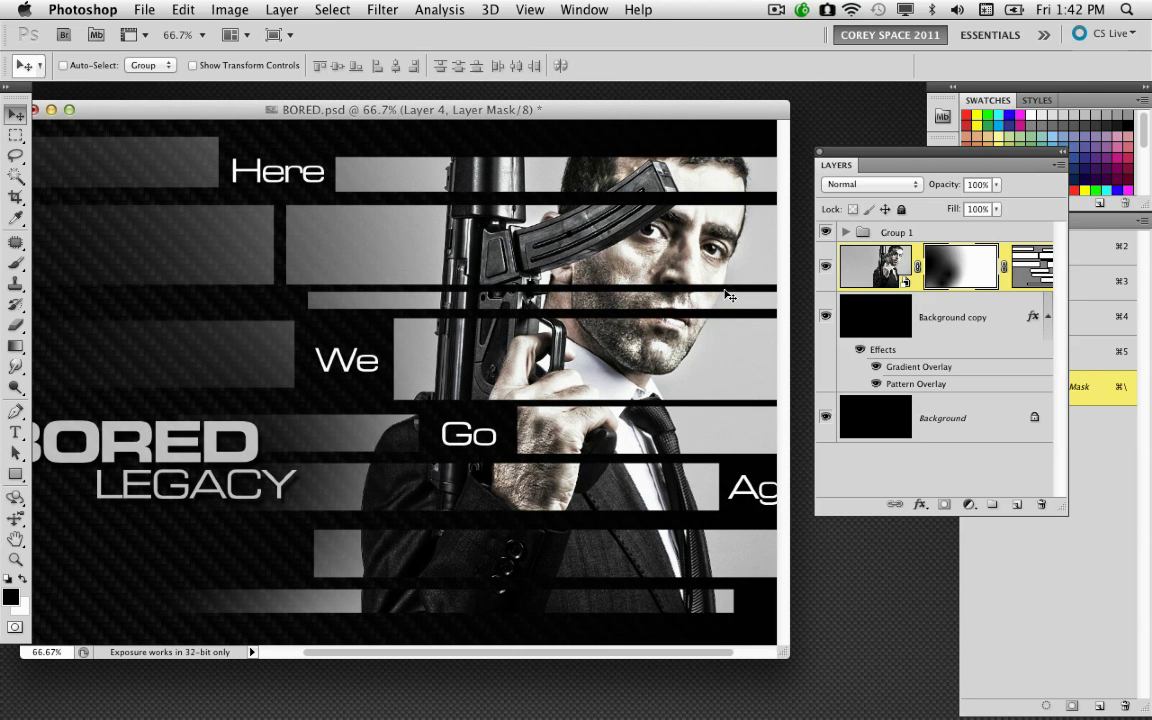
# - Apply a 3% Gaussian monochromatic Add Noise smart filter to Layer 4, then zoom to 50%
pyautogui.press('super+2')
pyautogui.click(396, 7)
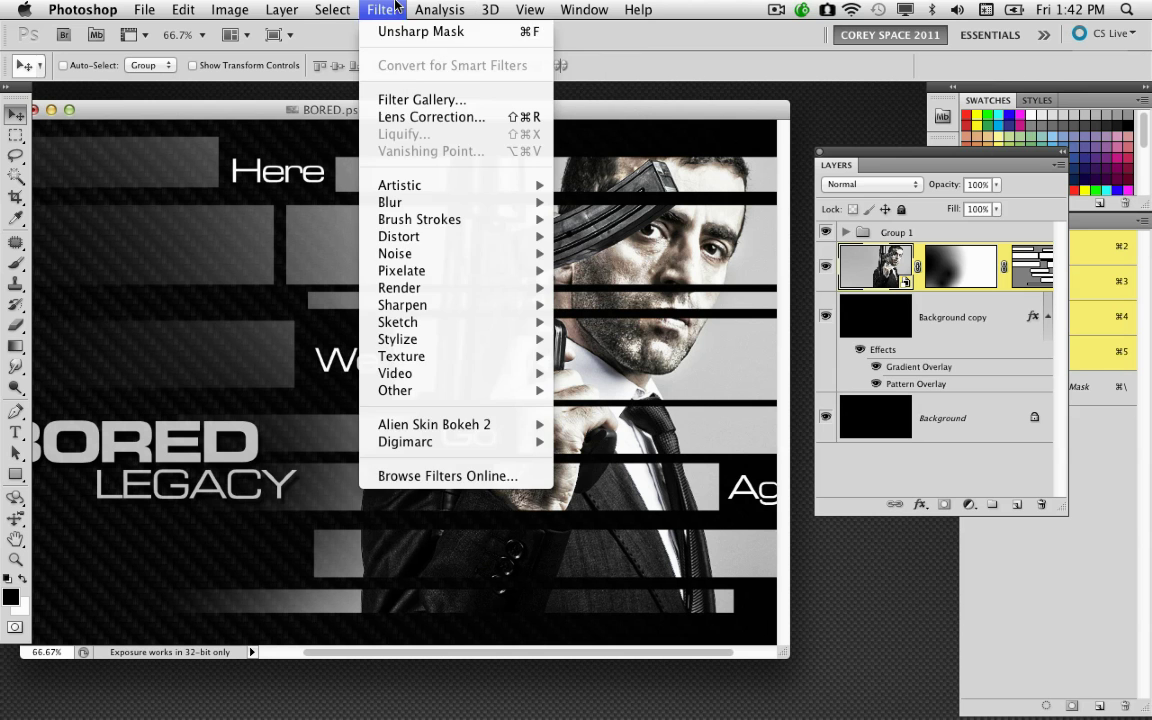
pyautogui.moveTo(470, 253)
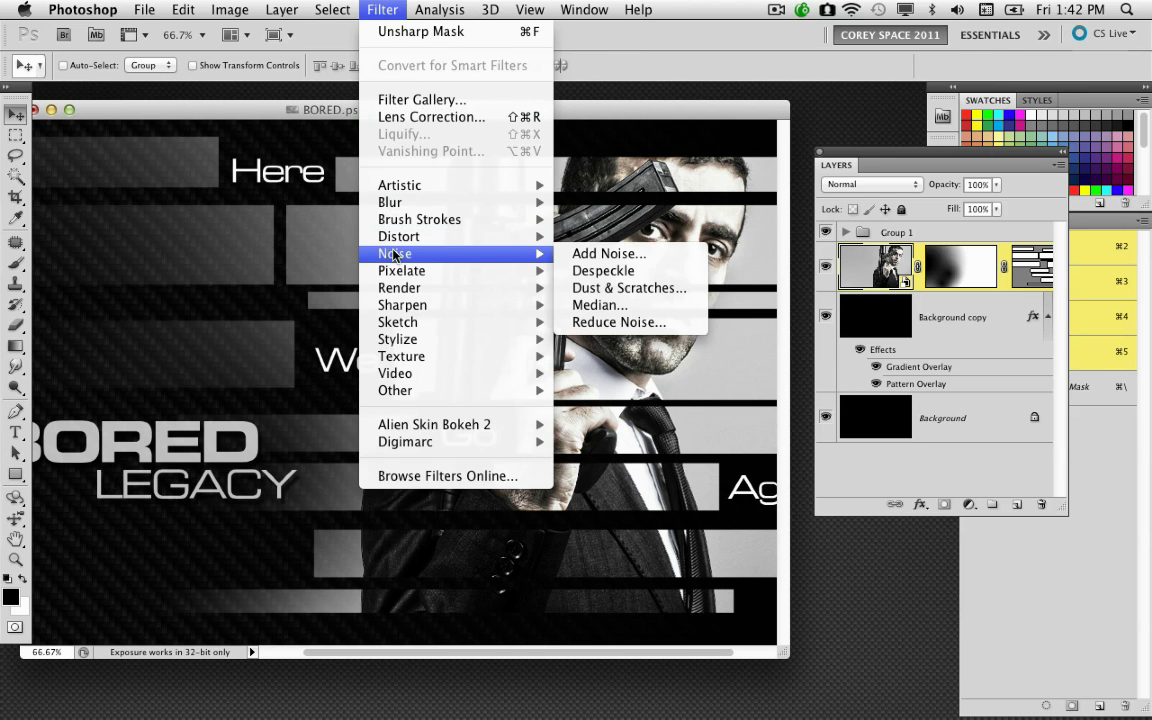
pyautogui.click(601, 262)
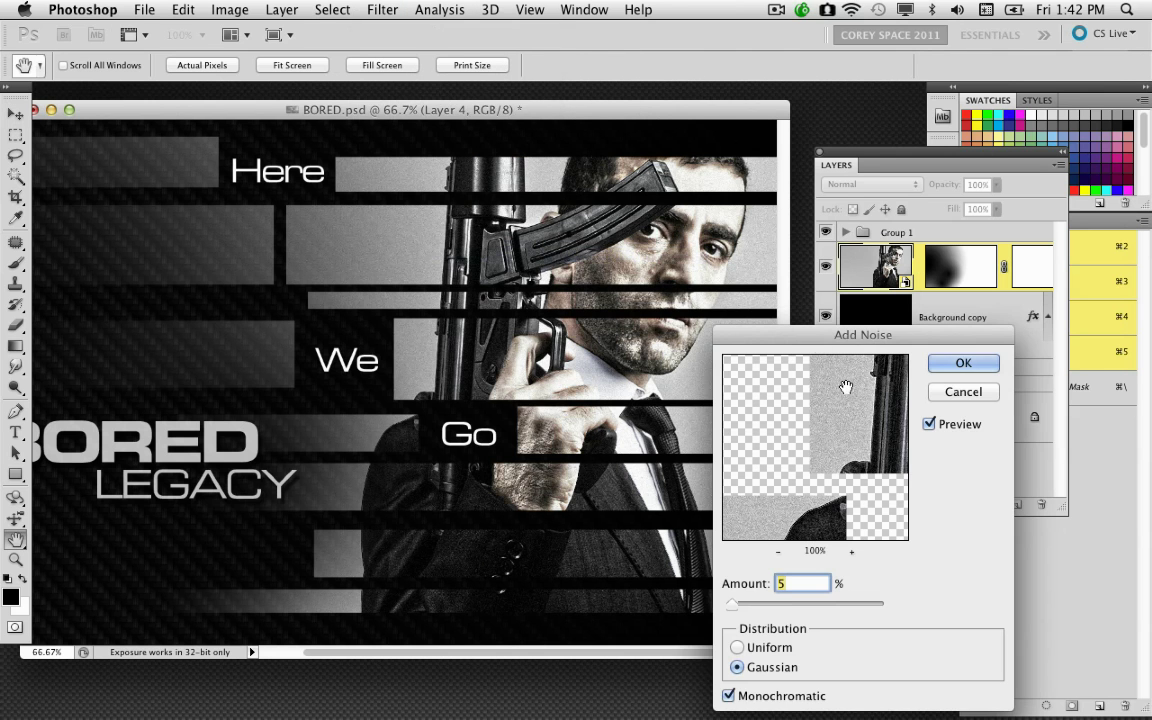
pyautogui.write('3')
pyautogui.click(962, 362)
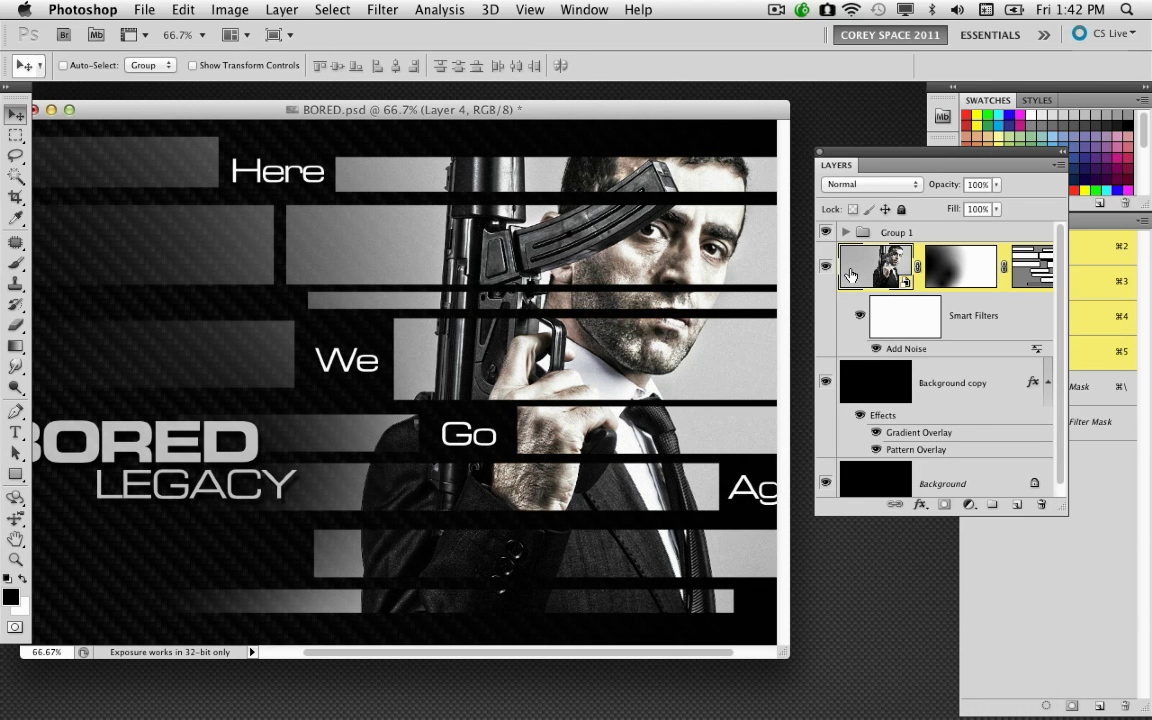
pyautogui.press('super+minus')
# - Hide the floating Layers panel and shift the document window right to reveal the Channels list
pyautogui.moveTo(609, 116); pyautogui.dragTo(675, 135)
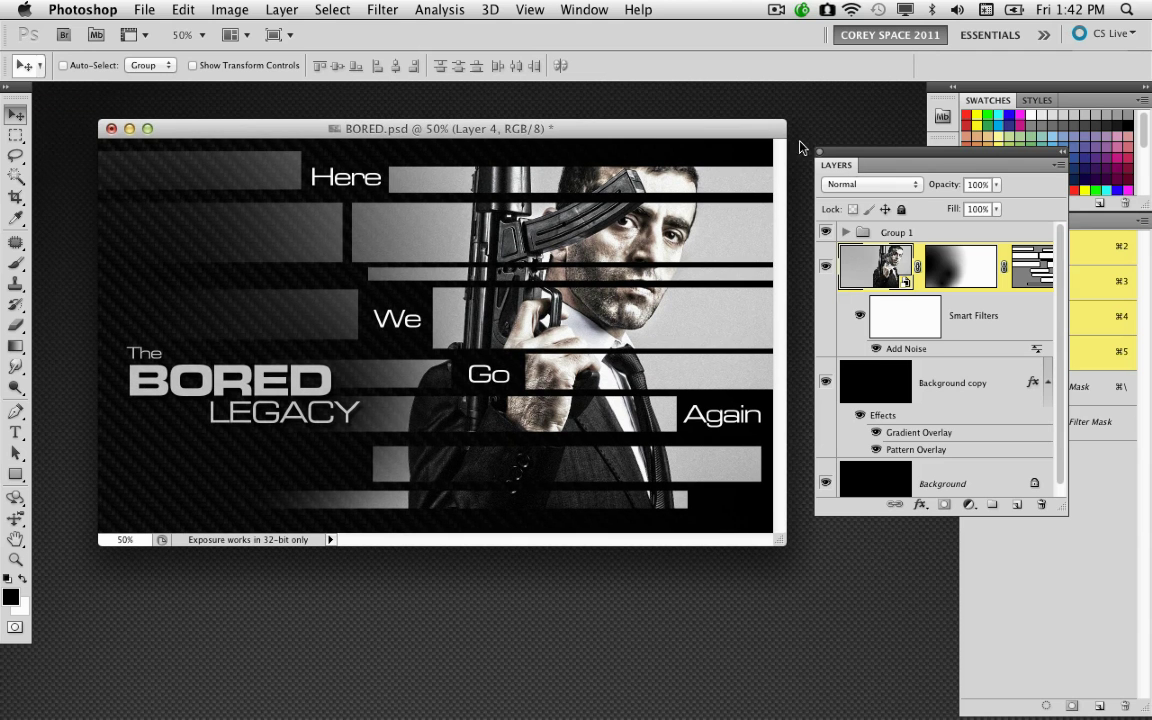
pyautogui.press('F7')
pyautogui.moveTo(762, 136); pyautogui.dragTo(784, 136)
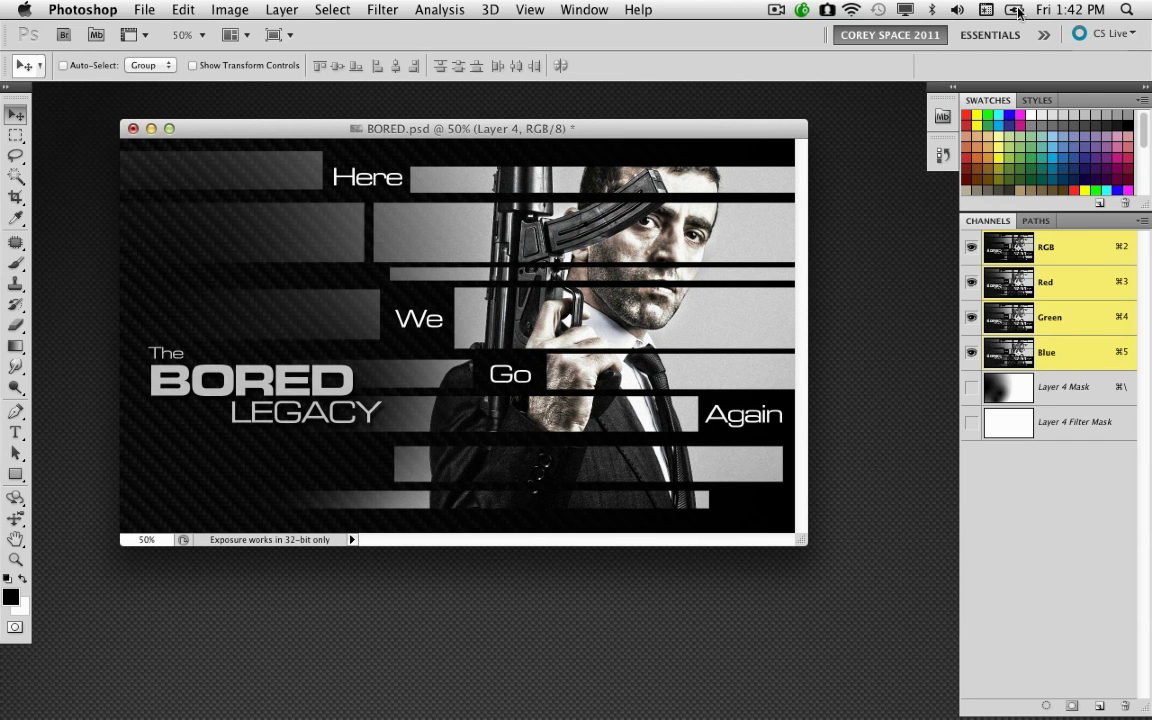